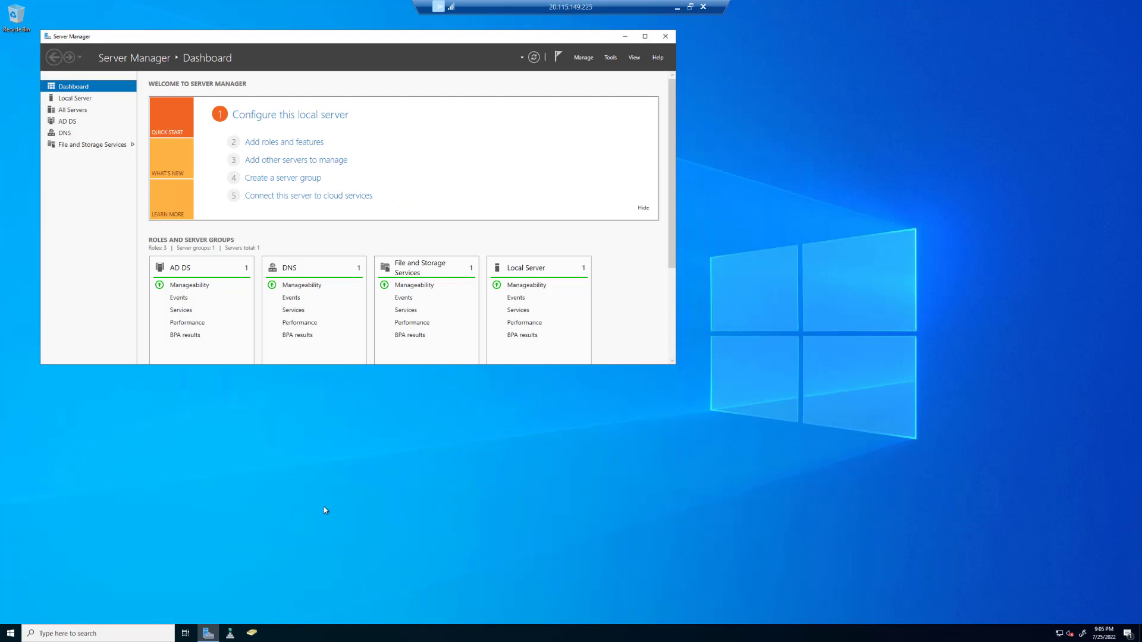
Step: Open DNS Manager, minimize Server Manager, enlarge the DNS Manager window and expand the AVS-DC01 server
click(232, 636)
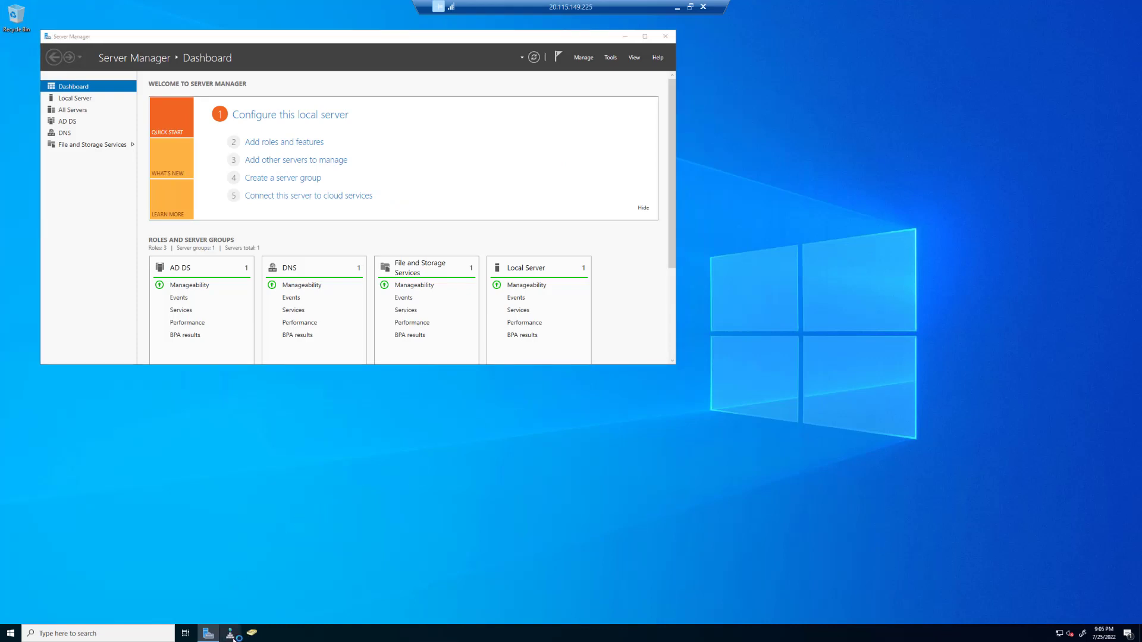
drag(189, 30, 529, 94)
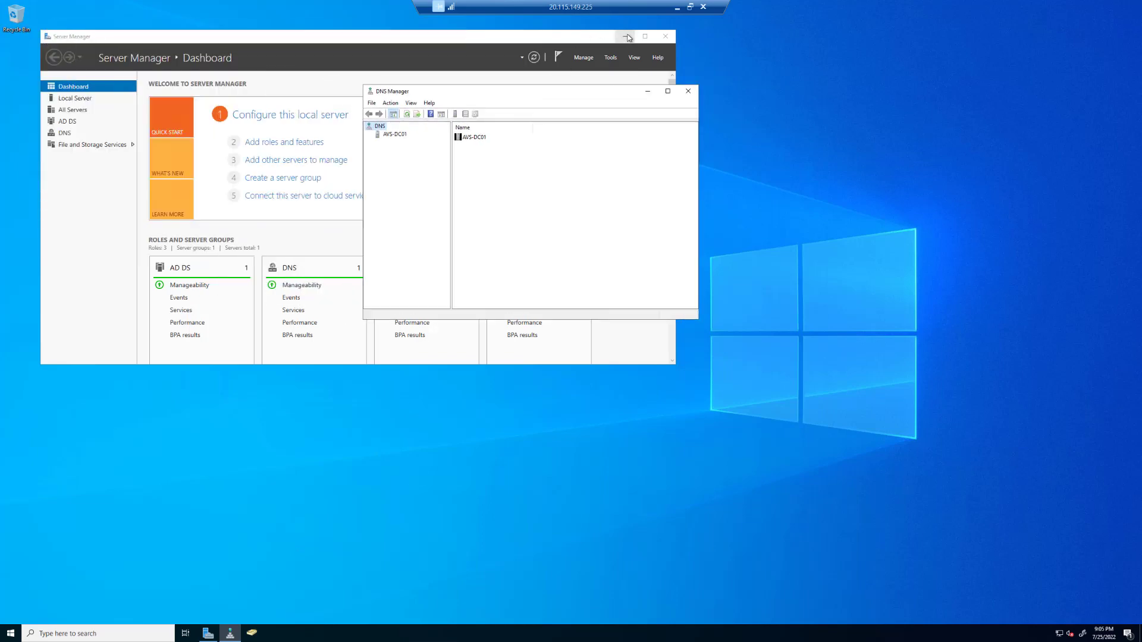
click(628, 38)
drag(698, 320, 844, 361)
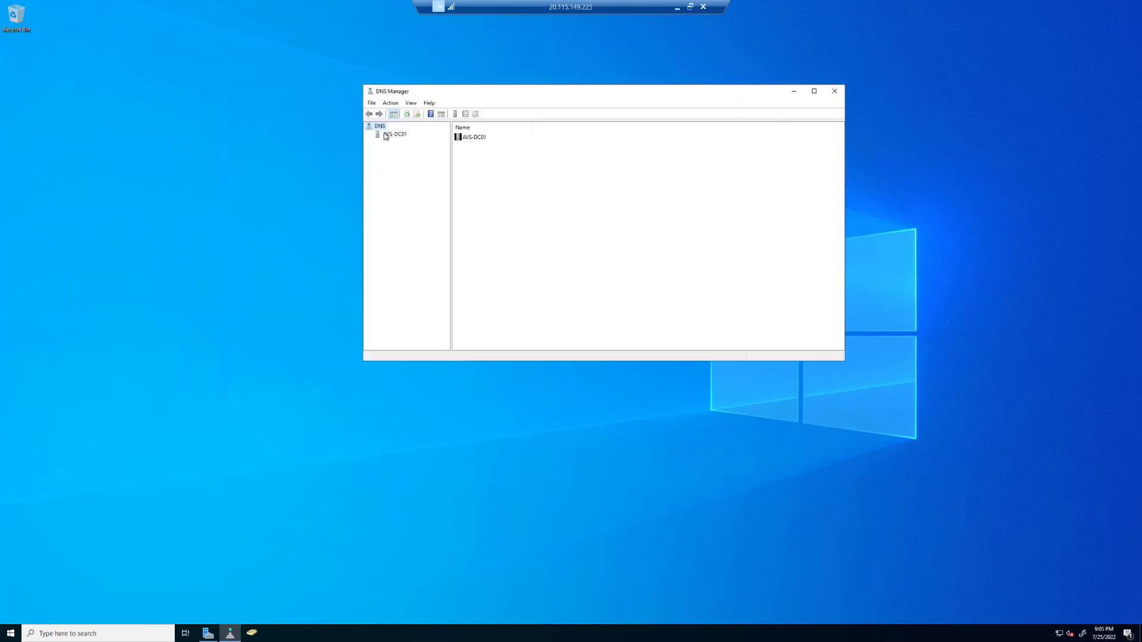
click(390, 135)
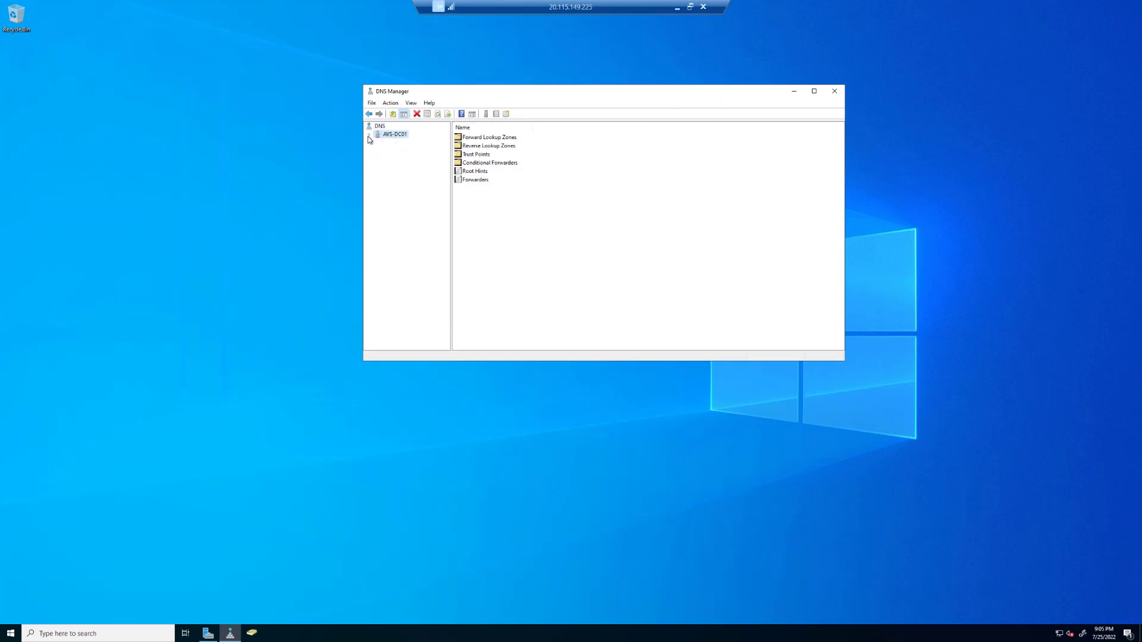
click(369, 136)
Step: Start a new reverse lookup zone as an Active Directory-stored primary zone, replicated to all DNS servers in the azurehorizons.ca domain
click(431, 152)
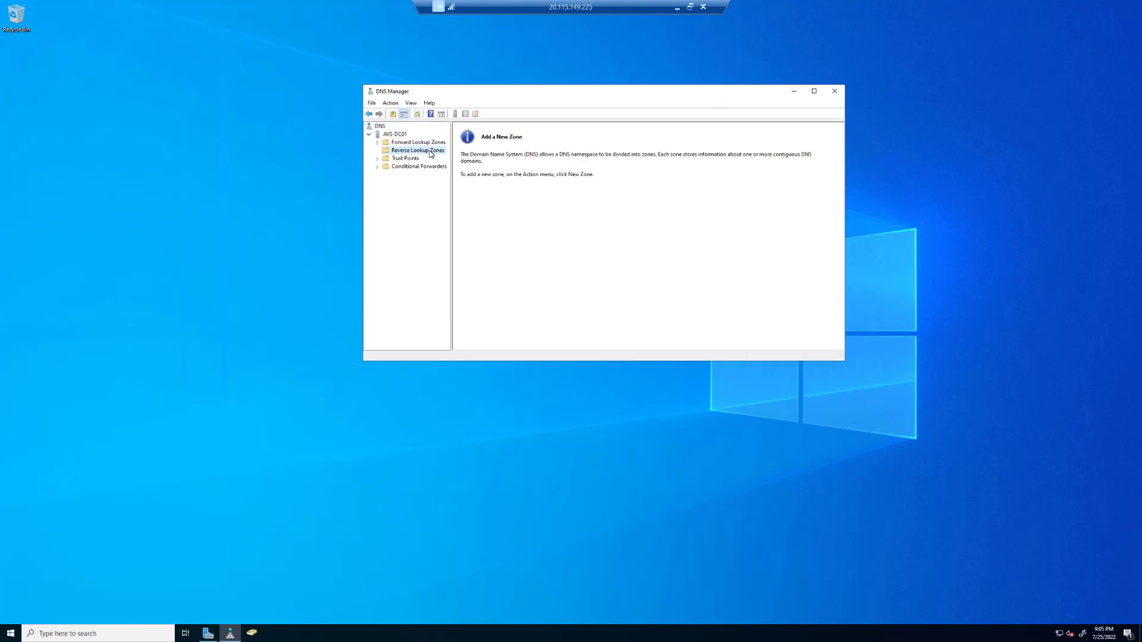
right_click(431, 154)
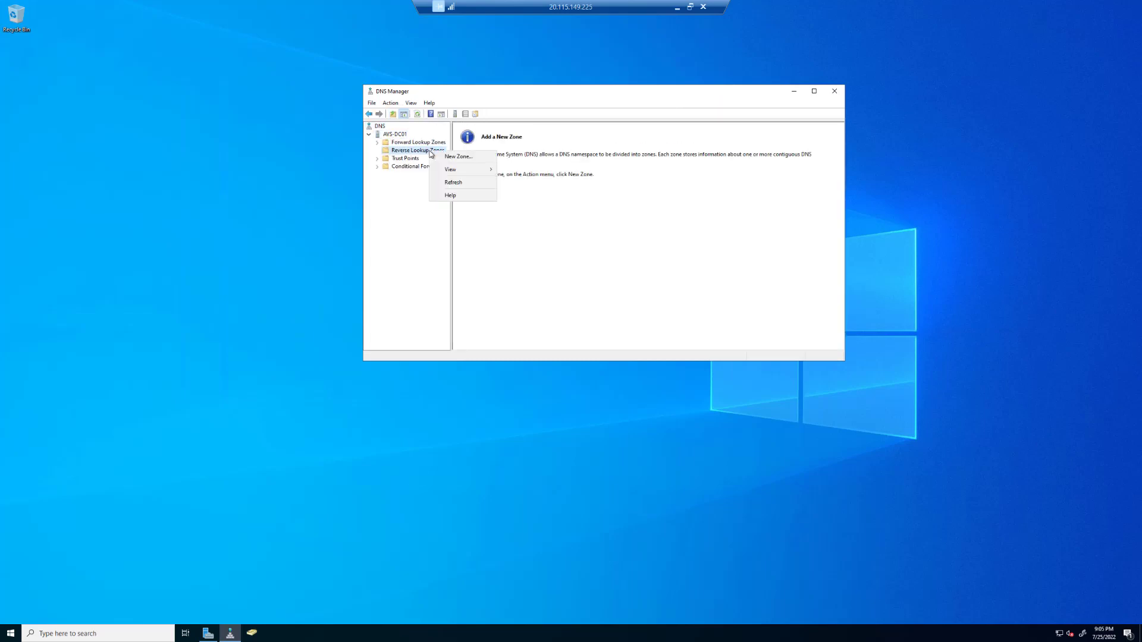
click(473, 159)
click(533, 257)
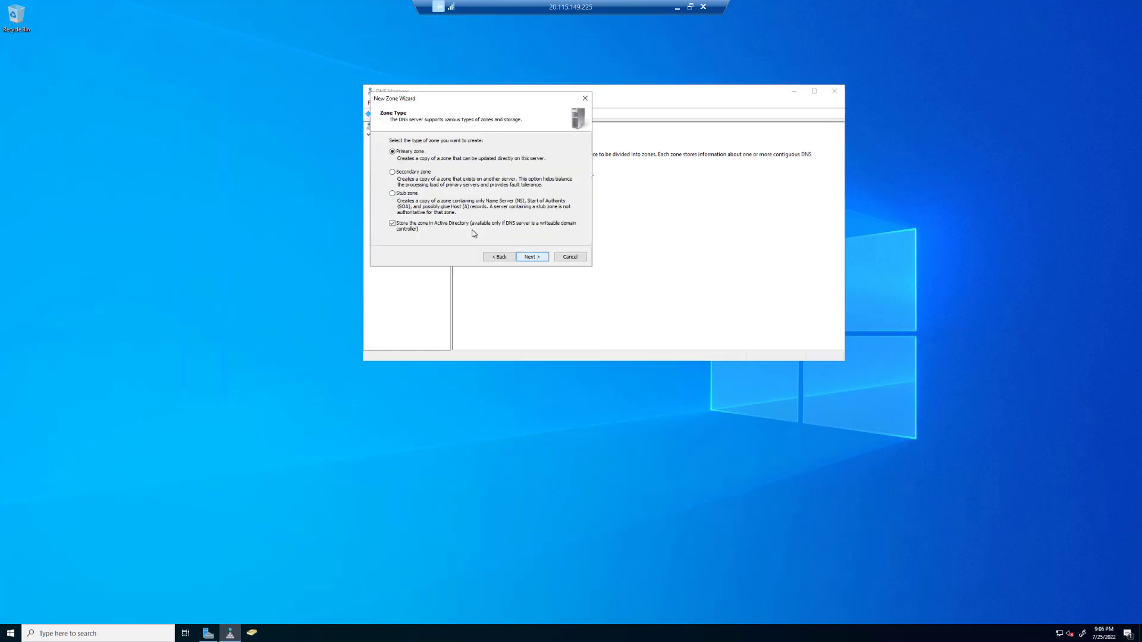
click(531, 258)
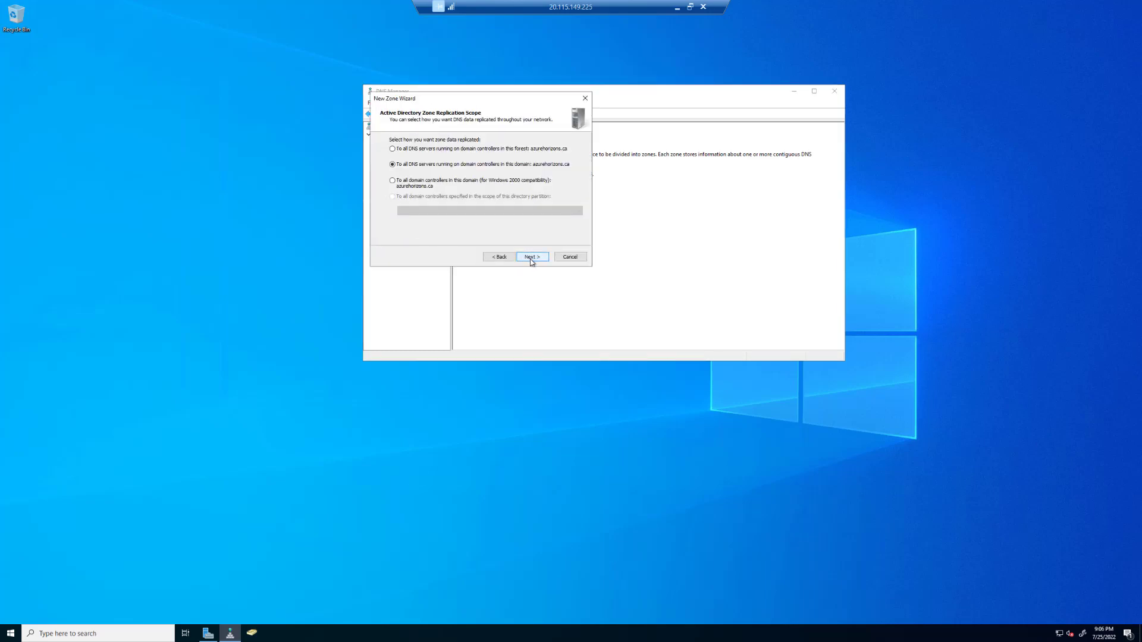
click(539, 258)
click(537, 258)
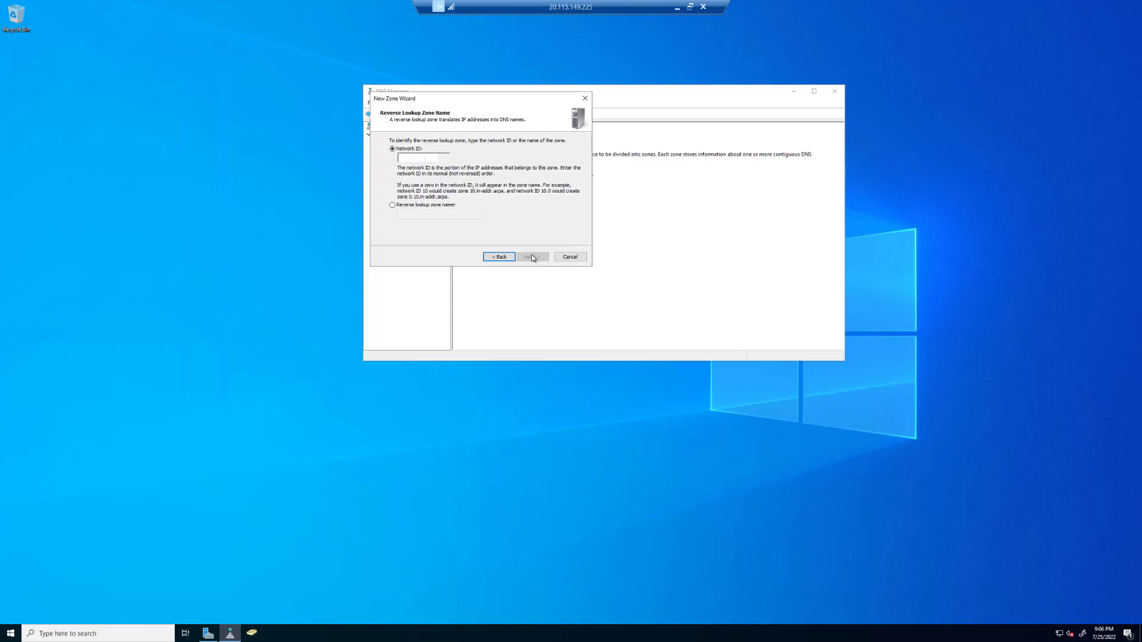
Step: Set the reverse lookup zone's network ID to 10.2.80, allow only secure dynamic updates and finish creating the zone
click(537, 258)
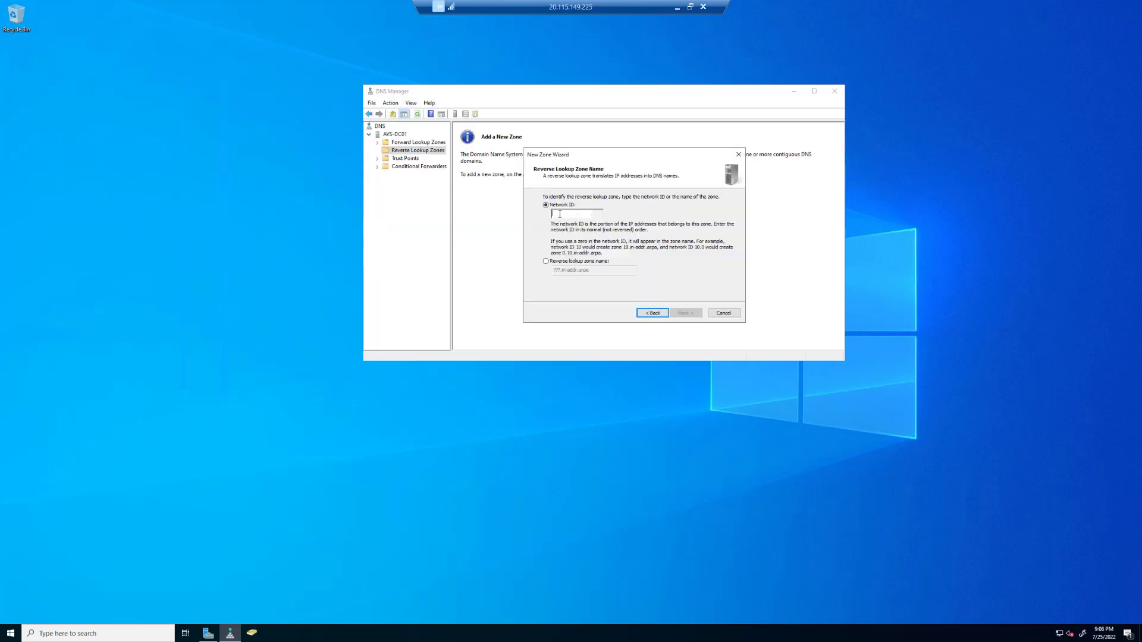
text(10)
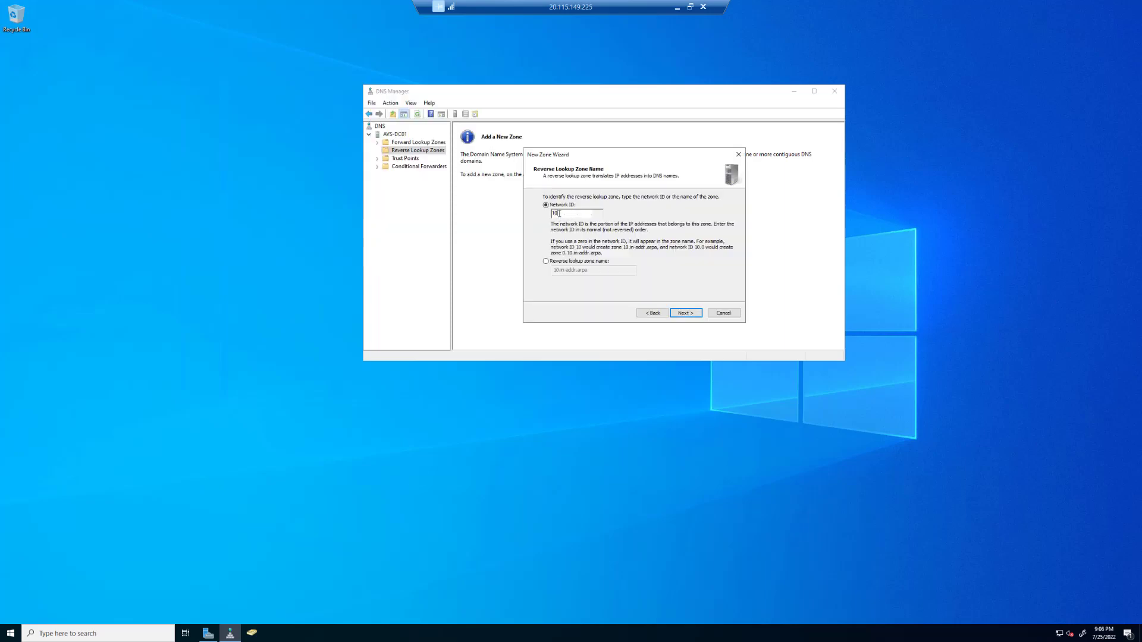
text(.2.80)
click(686, 313)
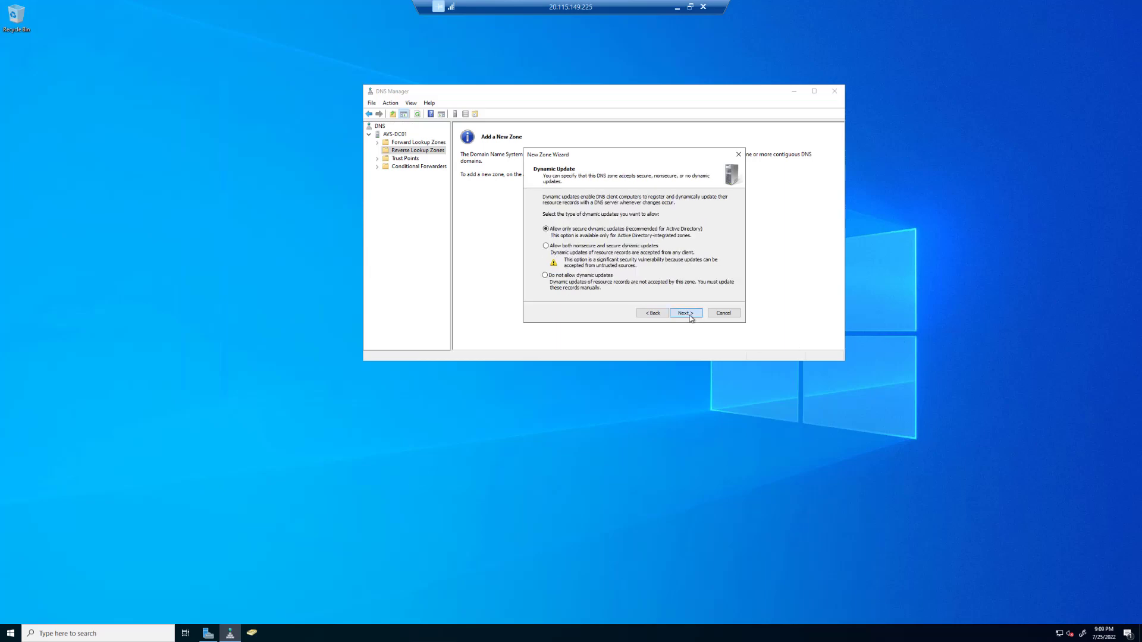
click(689, 314)
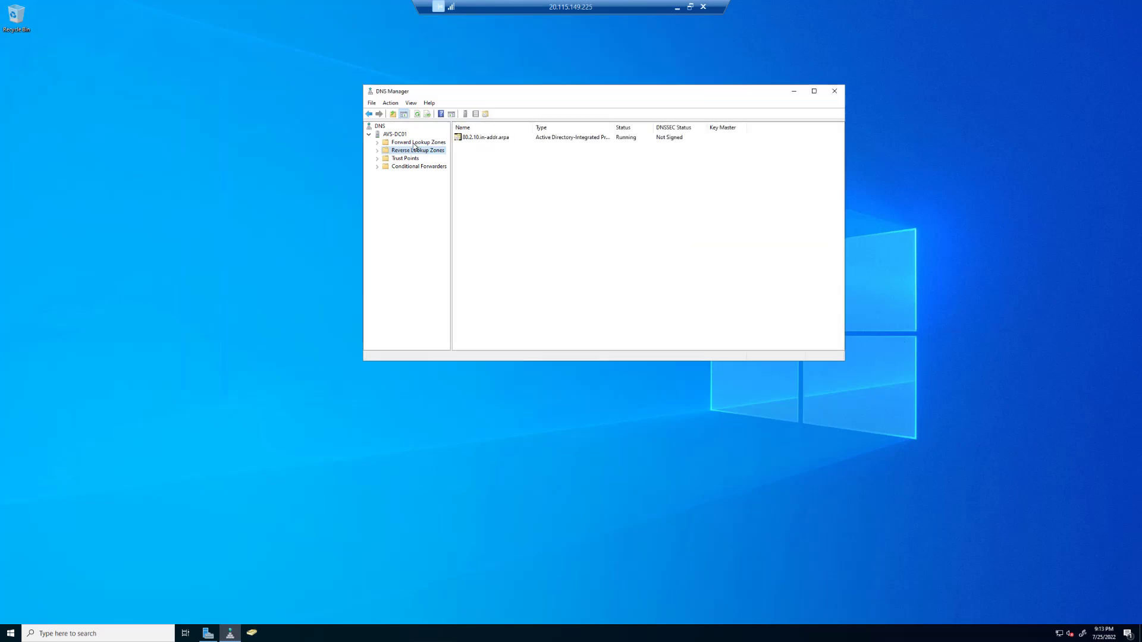
Step: Enable updating the associated pointer (PTR) record for host avs-dc01 in azurehorizons.ca, and check the record in the 80.2.10.in-addr.arpa zone
click(416, 142)
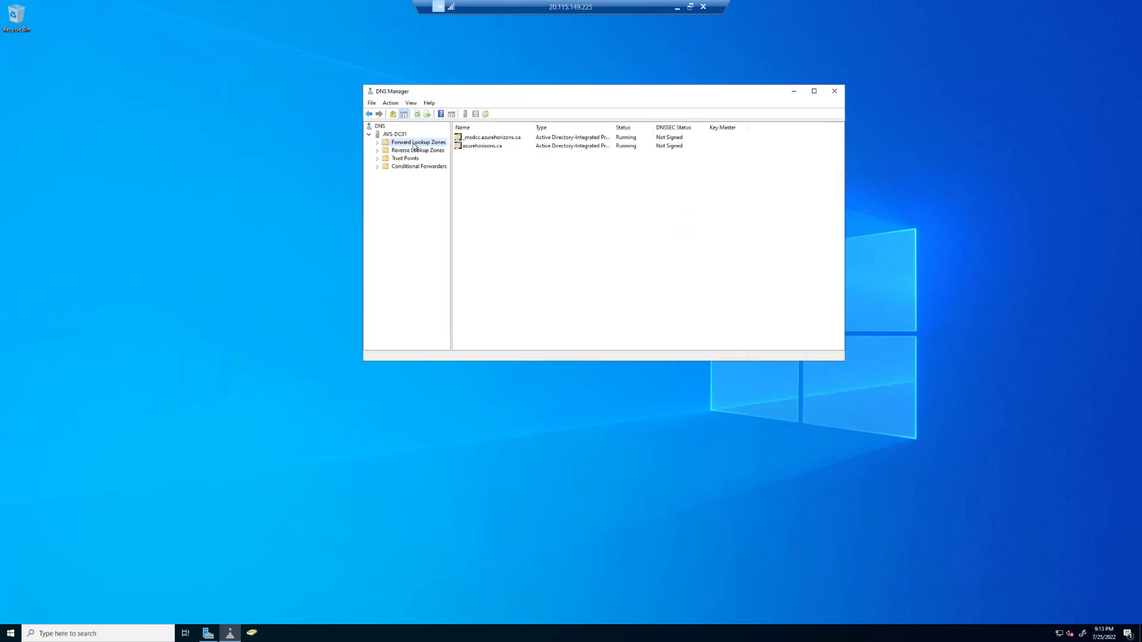
double_click(467, 147)
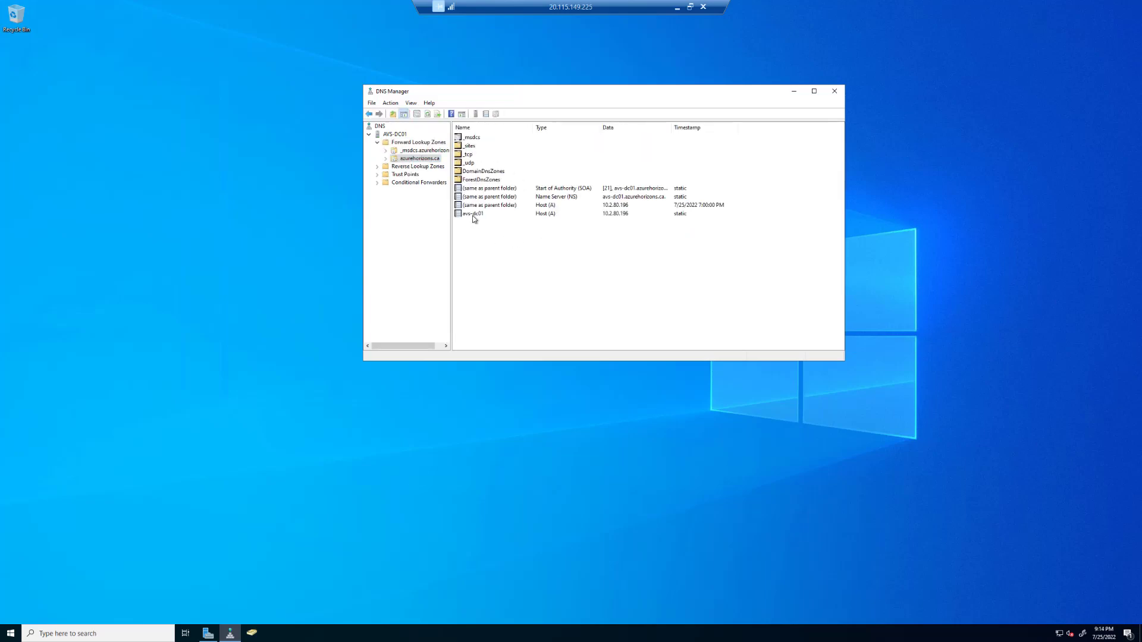
double_click(473, 216)
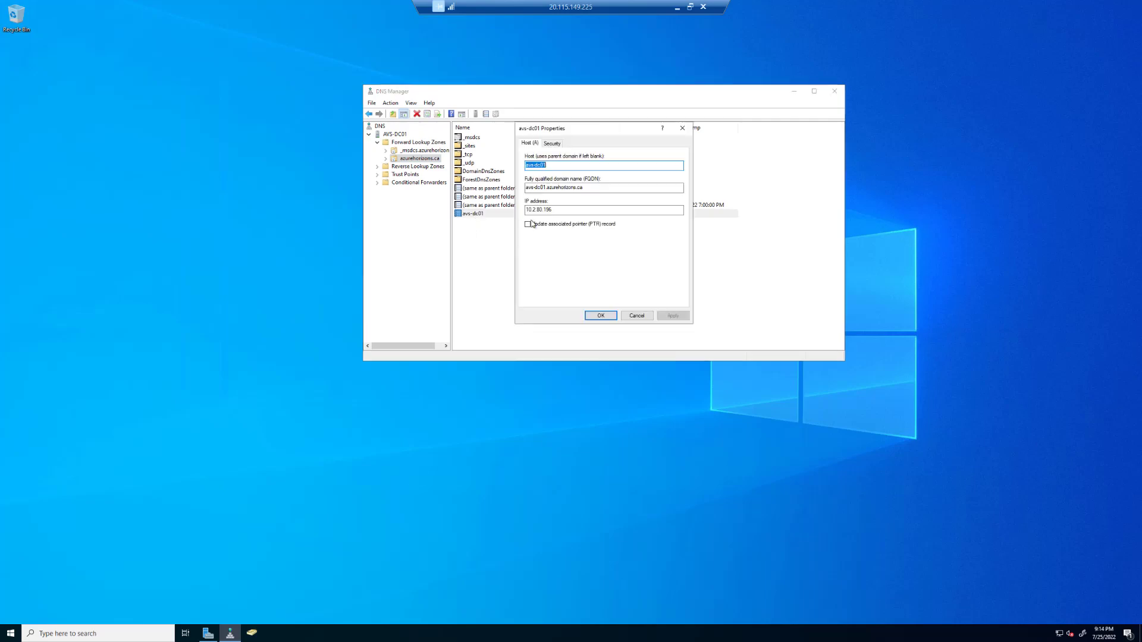
click(527, 224)
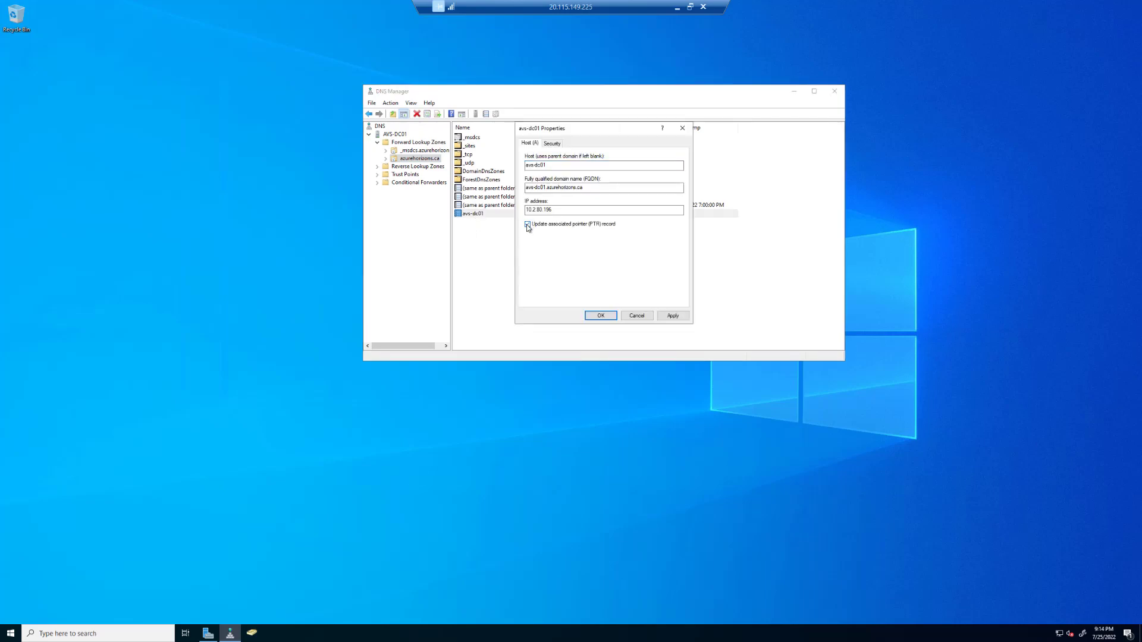
click(670, 316)
click(600, 316)
click(407, 167)
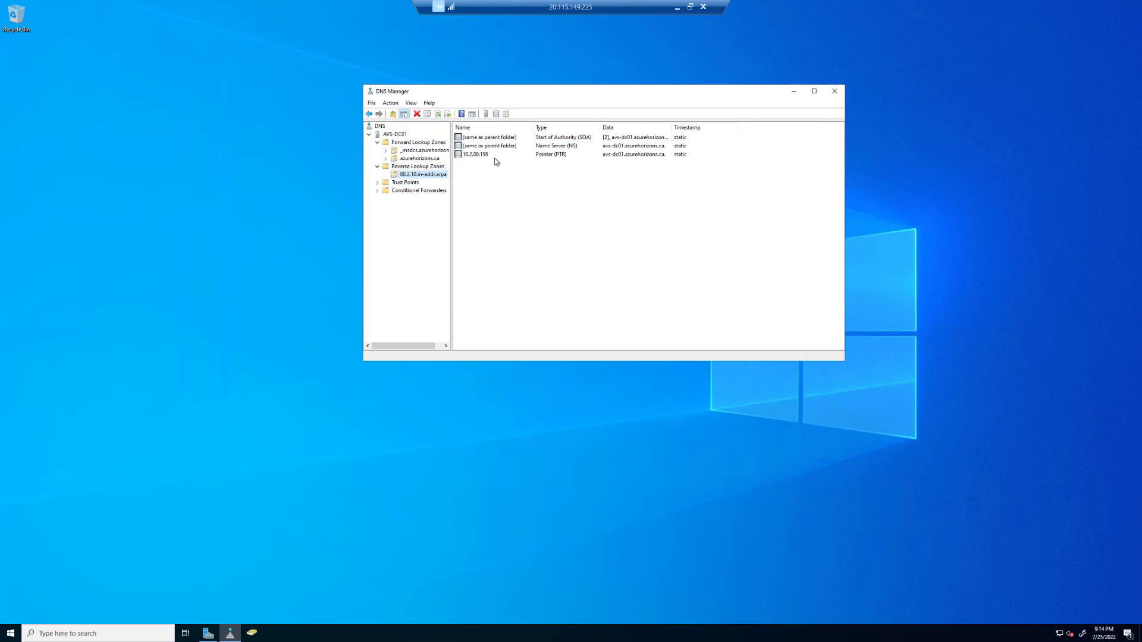
click(496, 155)
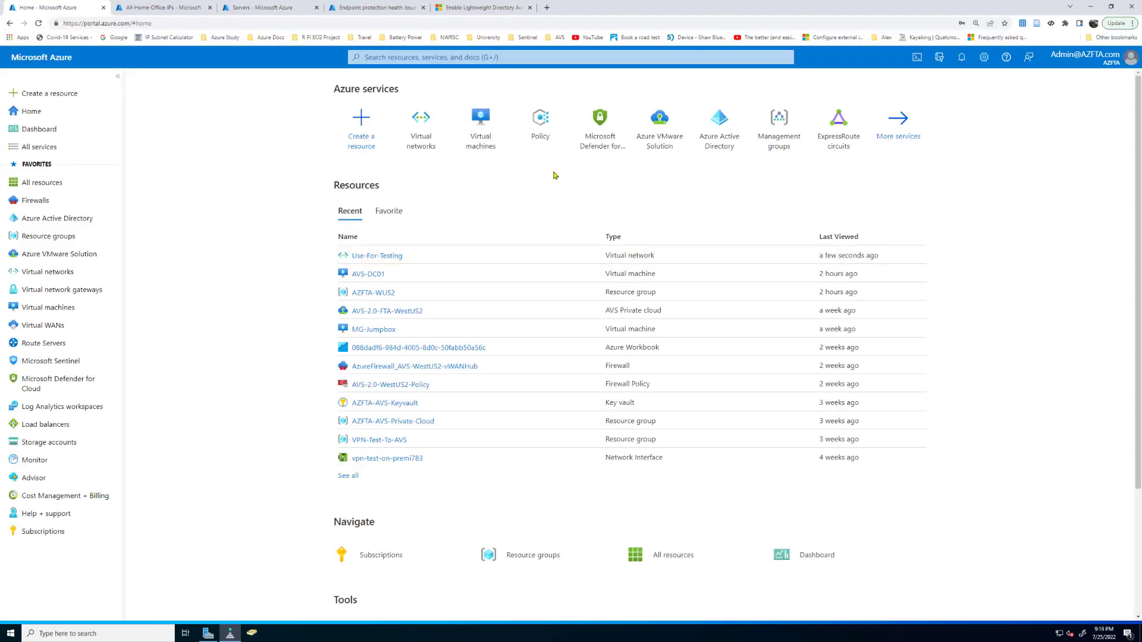
Step: In the Azure portal, set the Use-For-Testing virtual network to use custom DNS server 10.2.80.196 and save
click(52, 275)
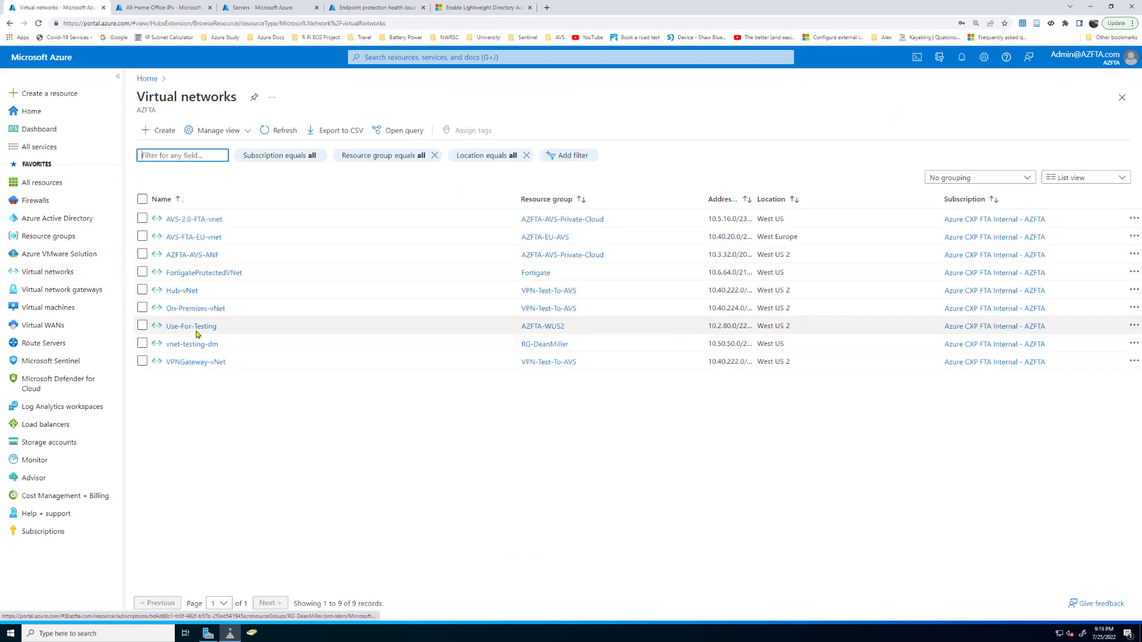
click(197, 327)
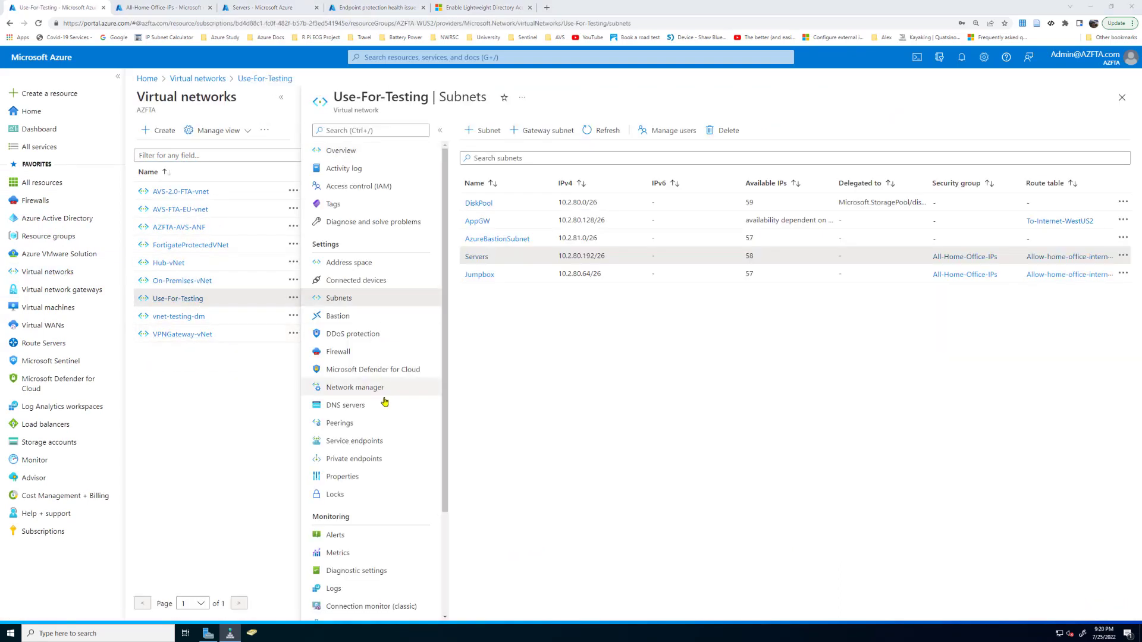
click(347, 407)
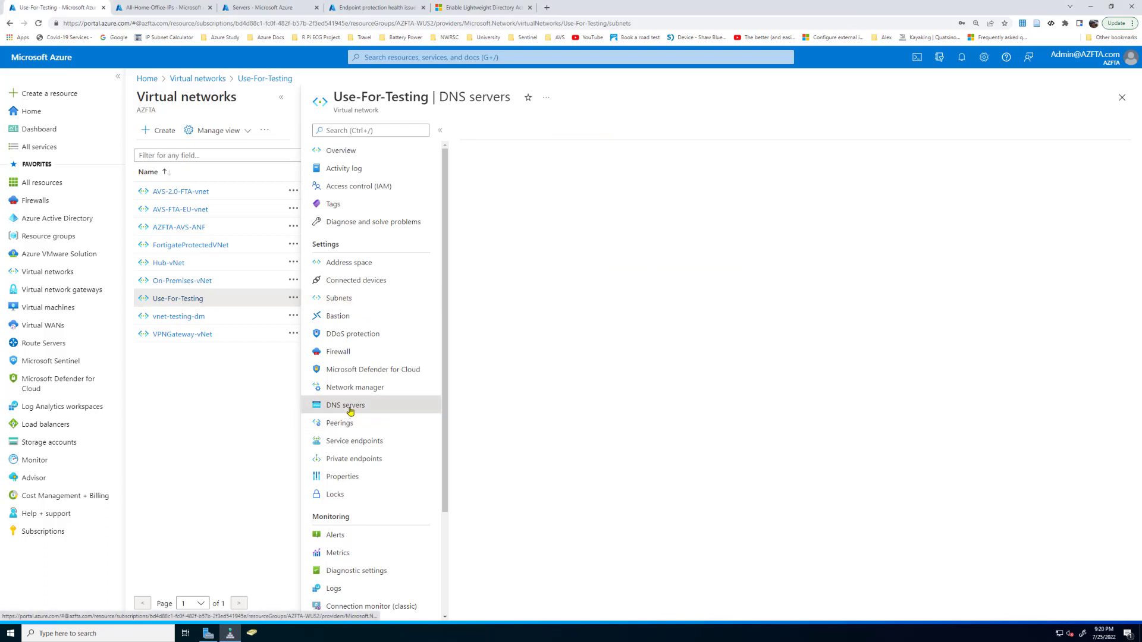
click(485, 164)
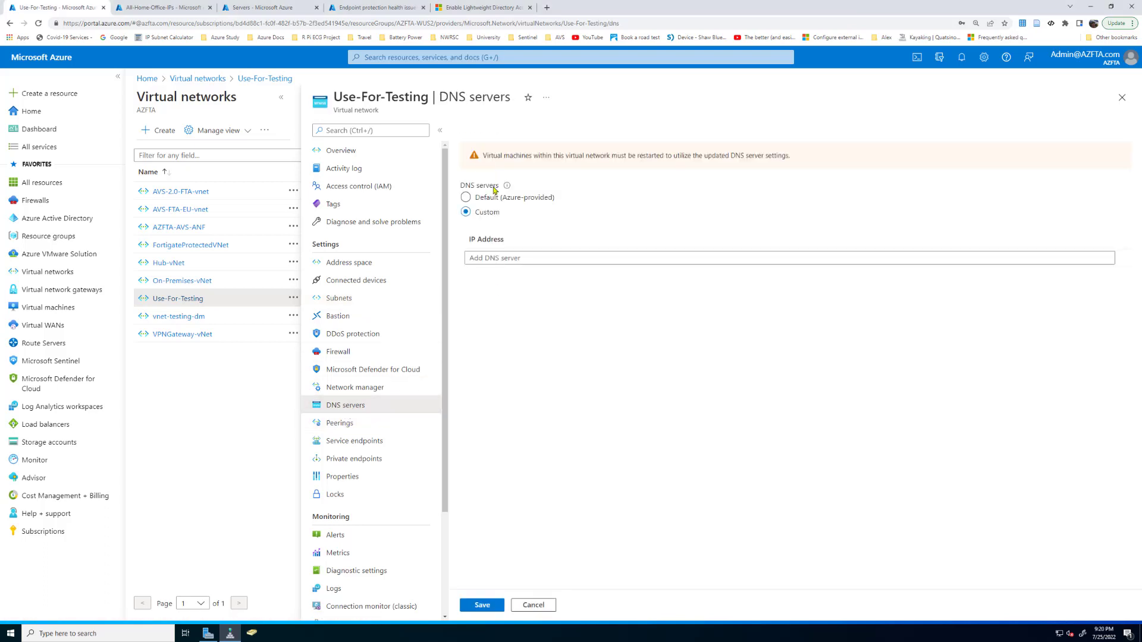
click(509, 257)
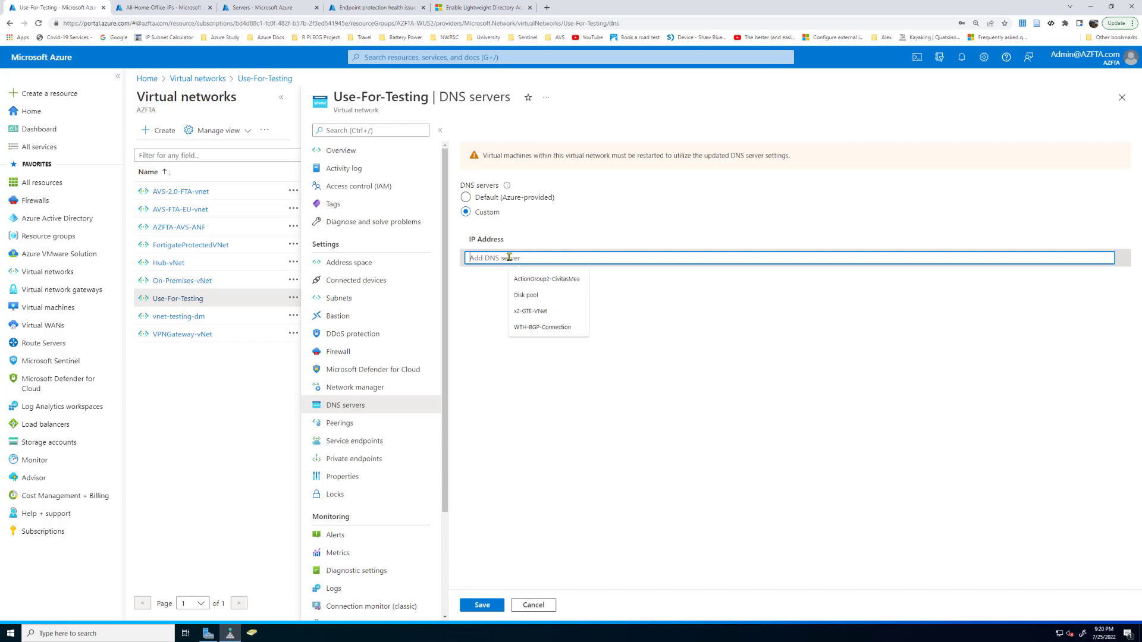
text(10.2.80)
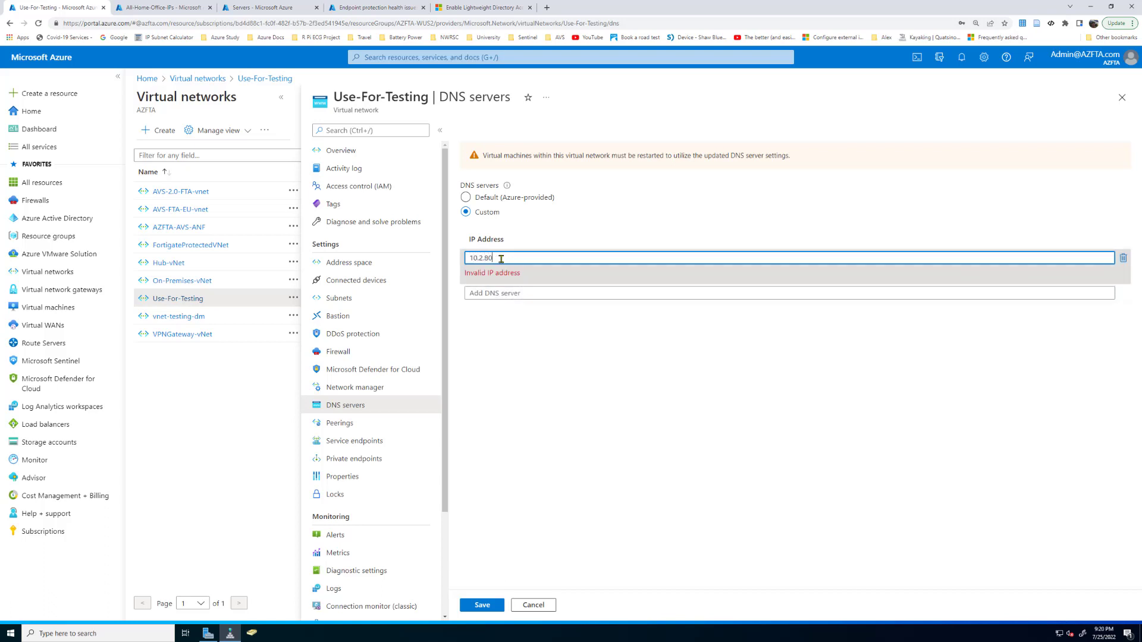
text(.196)
click(481, 605)
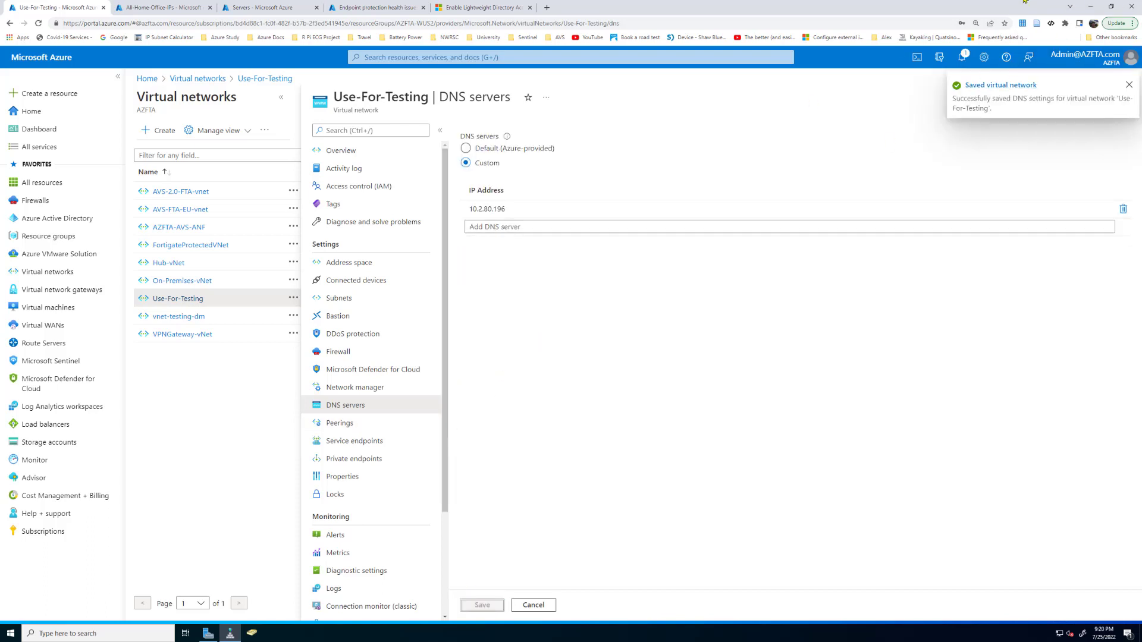
Step: On the MG-Jumpbox command prompt, renew the IP configuration with ipconfig /renew and run nslookup for avs-dc01.azurehorizons.ca
click(1091, 10)
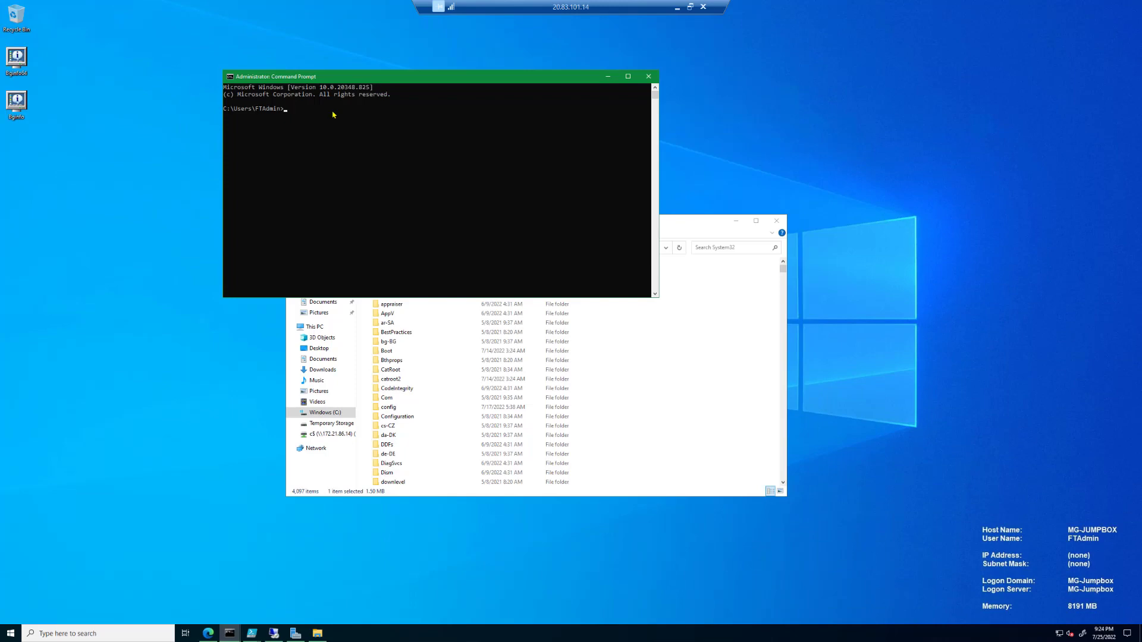
text(ipconfig /renw)
key(Return)
text(nslookup avs)
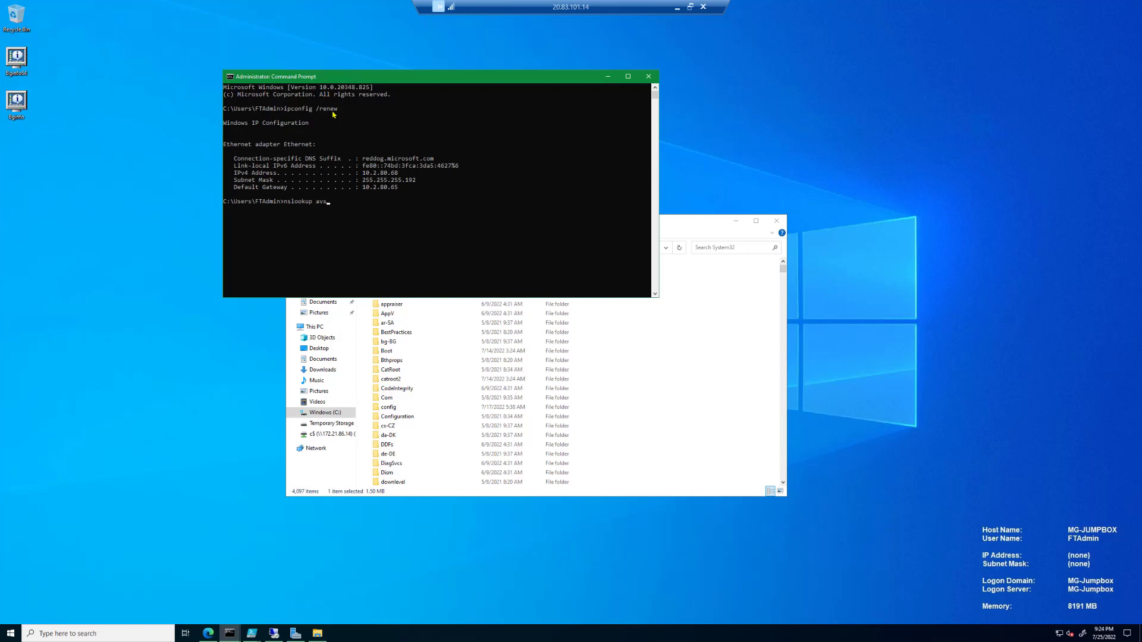
text(-dc01.azurehorizons.ca)
key(Return)
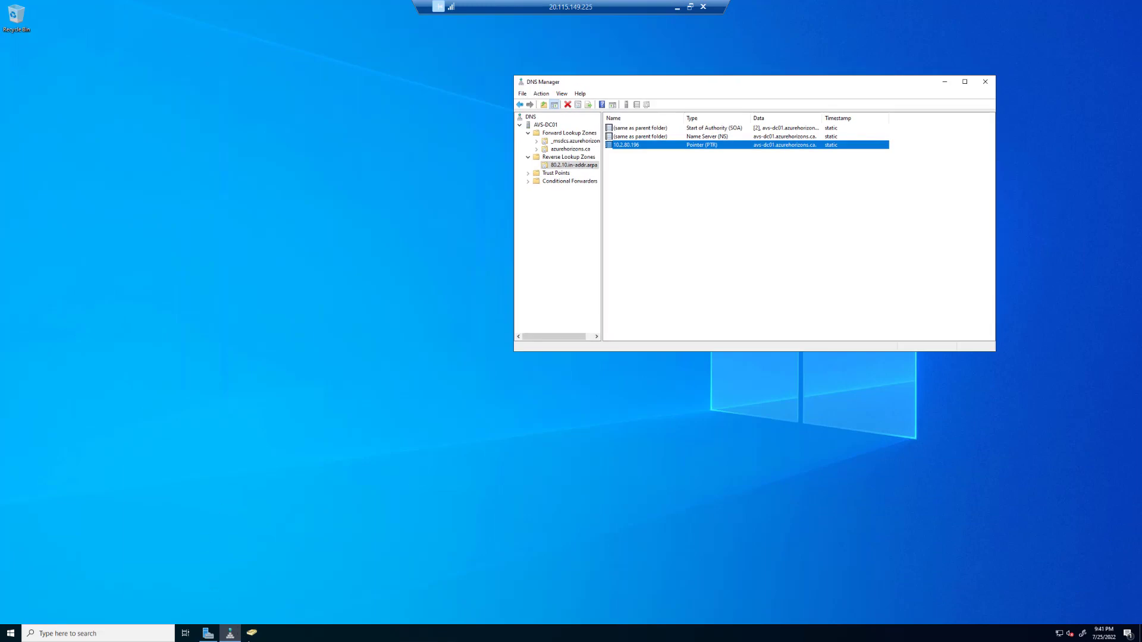
Step: In Active Directory Users and Computers on the domain controller, create an organizational unit named AVS-Admins under azurehorizons.ca
click(251, 634)
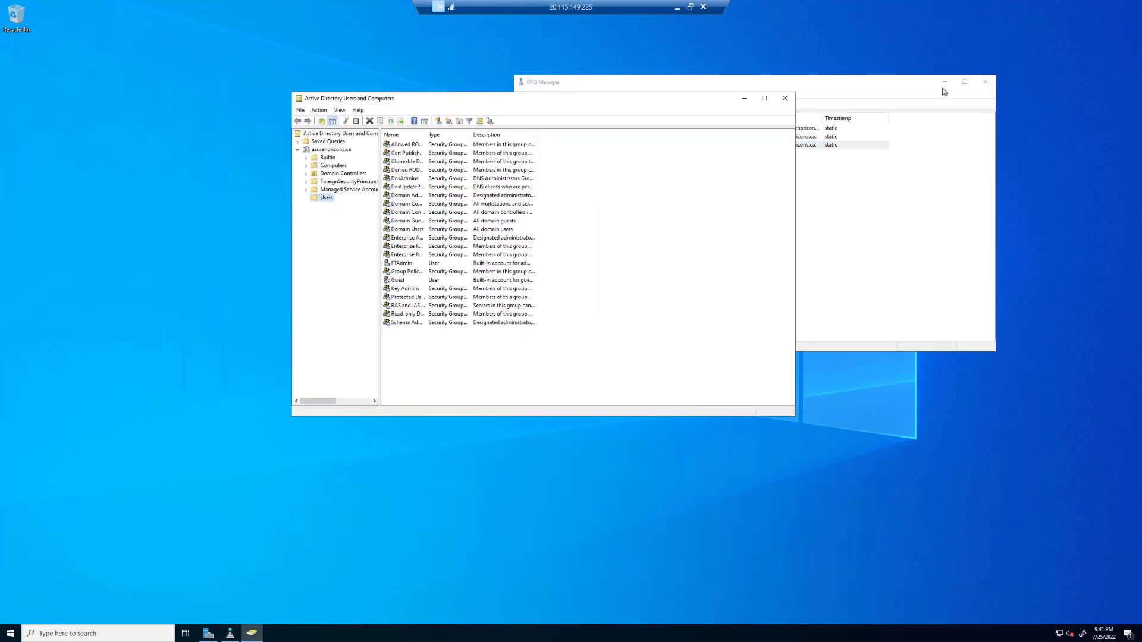
click(945, 84)
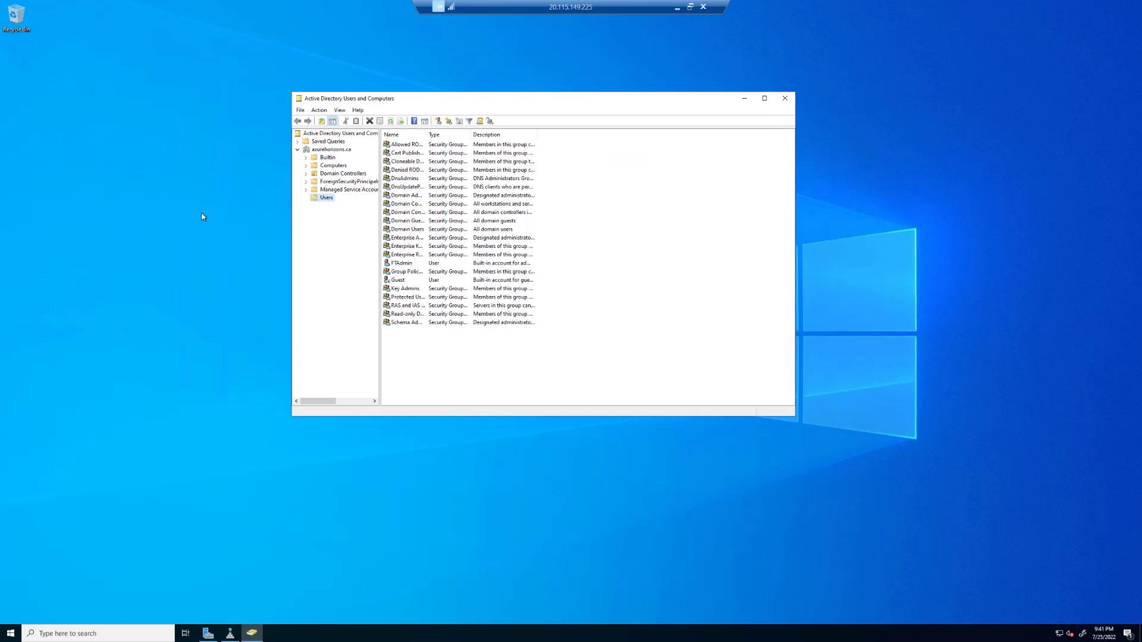
right_click(324, 153)
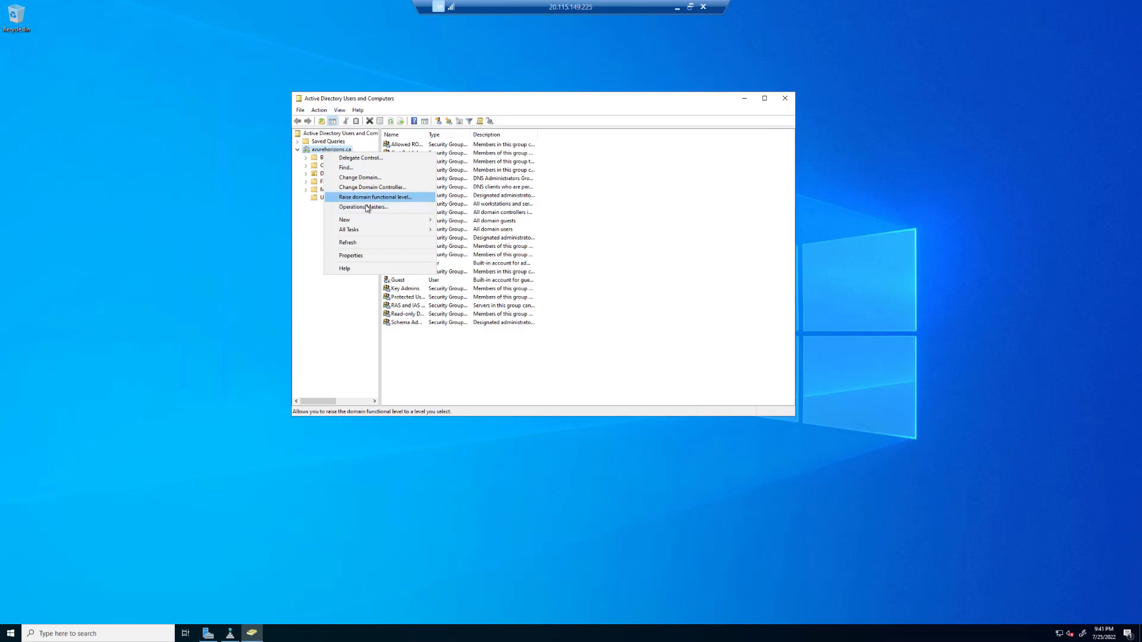
mouse_move(359, 222)
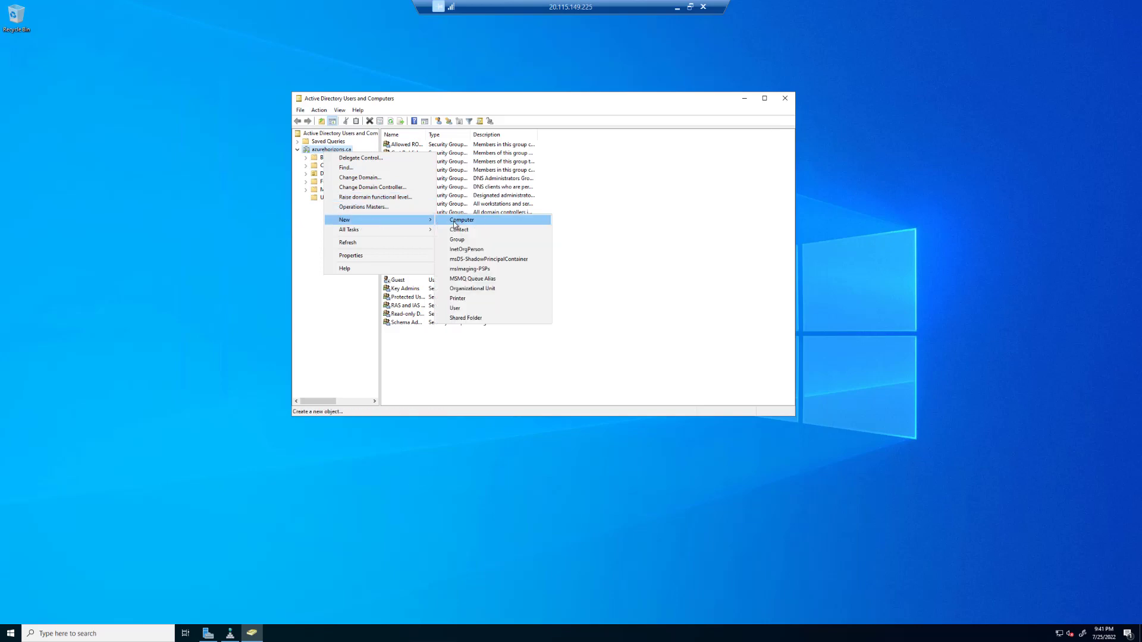
click(467, 290)
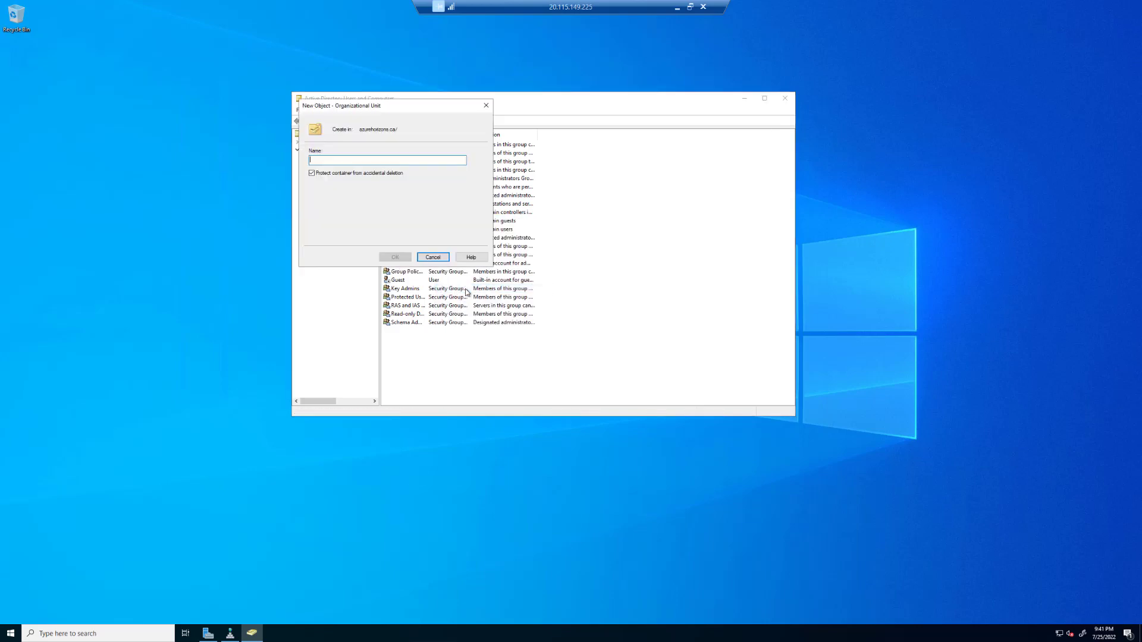
text(AVS-Admins)
click(392, 257)
Step: Create a global security group named AVS-LDAPS-Users in the AVS-Admins organizational unit
click(331, 206)
right_click(332, 207)
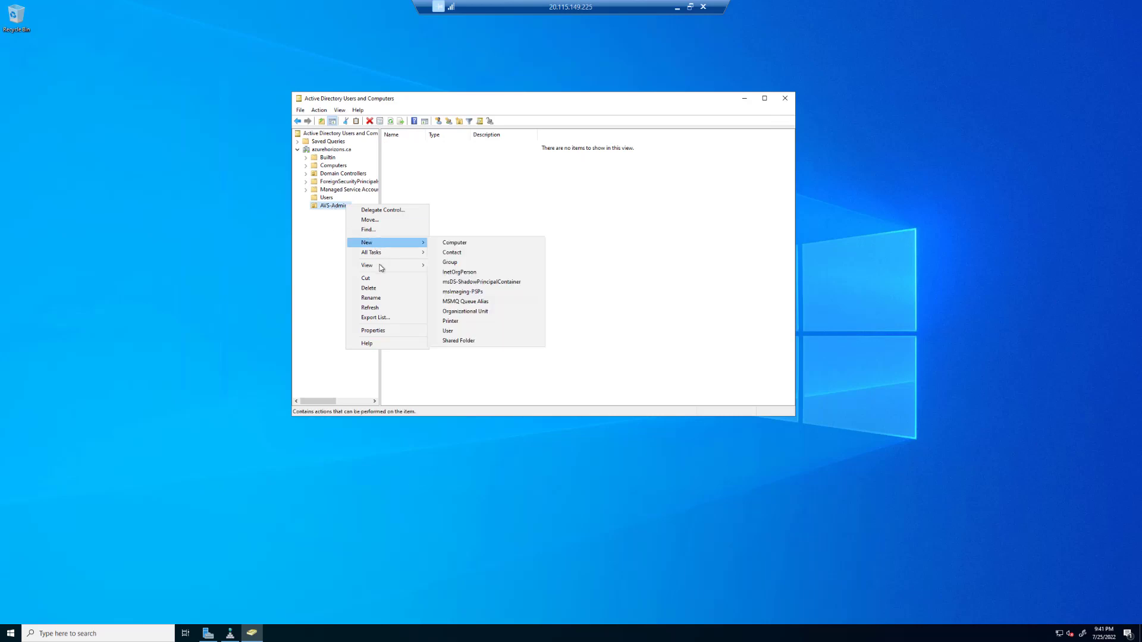
mouse_move(381, 267)
mouse_move(369, 242)
click(453, 262)
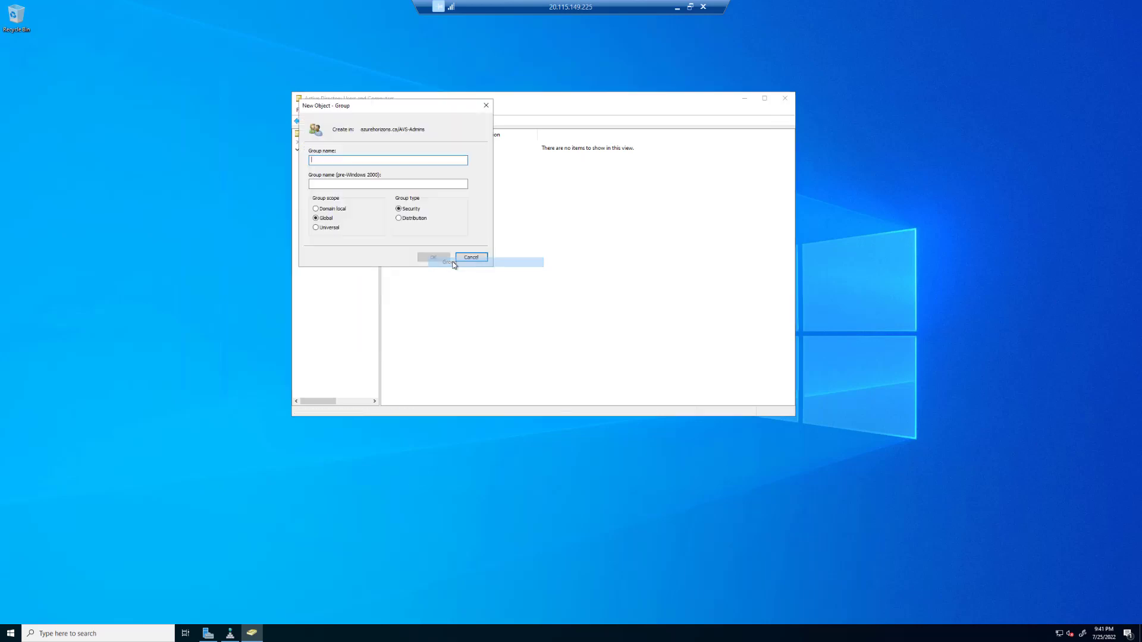
text(AVS-LDA)
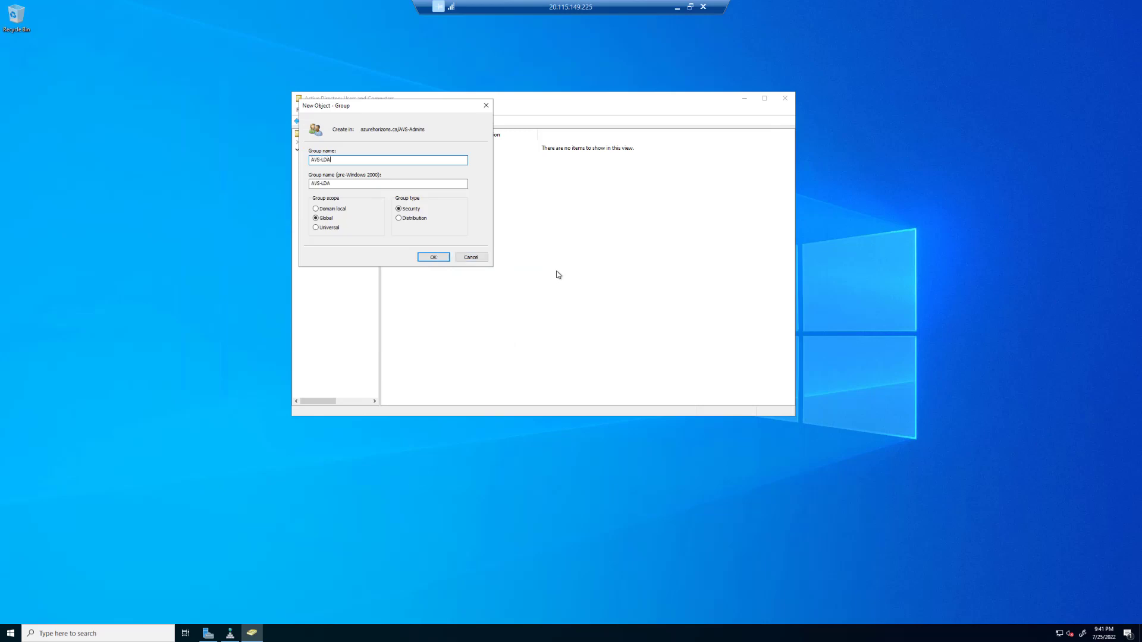
text(PS-Users)
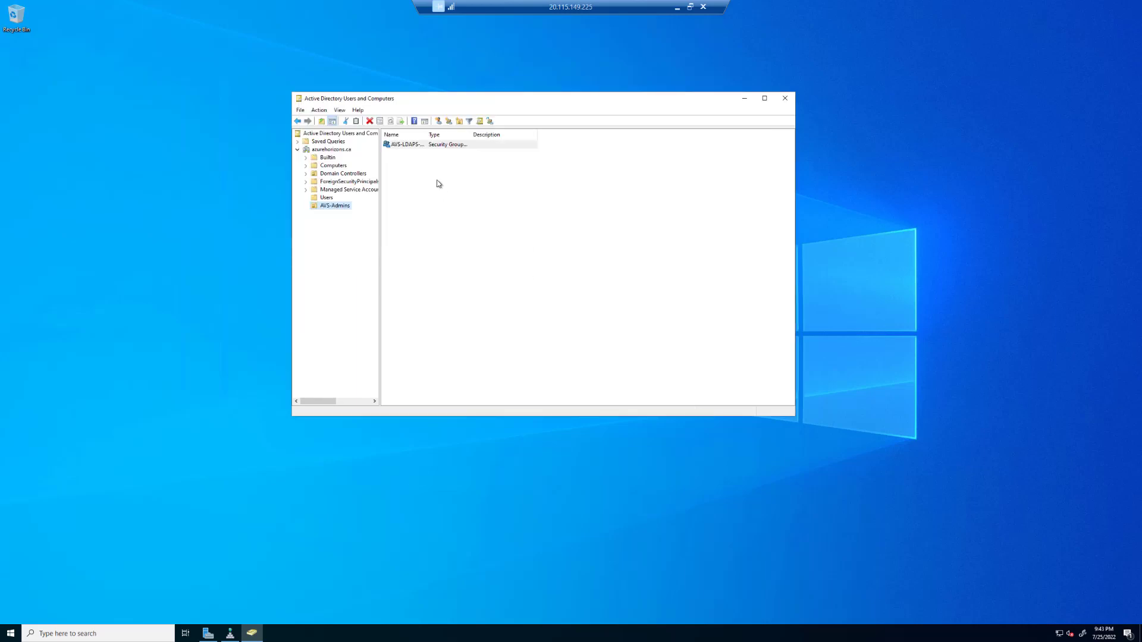
Step: Start a new user in AVS-Admins with a first name, last name AVS-Admin, and the first name as logon name at azurehorizons.ca
right_click(438, 184)
mouse_move(470, 218)
click(550, 308)
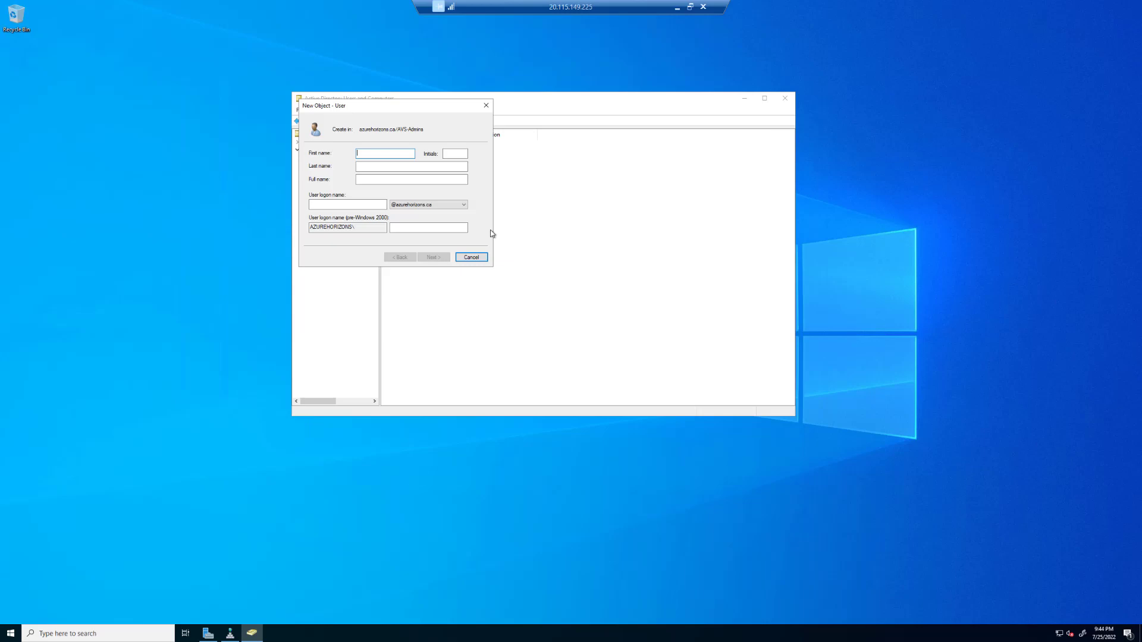
text(Fred)
key(Tab)
key(Tab)
text(AVS-Admin)
click(318, 204)
text(F)
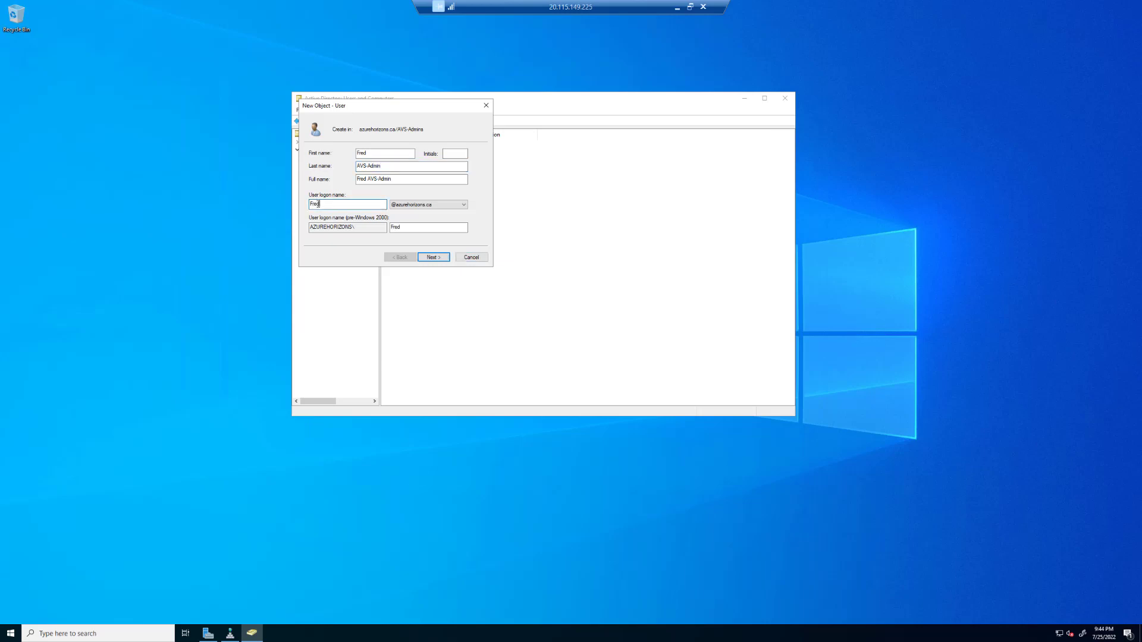
click(433, 257)
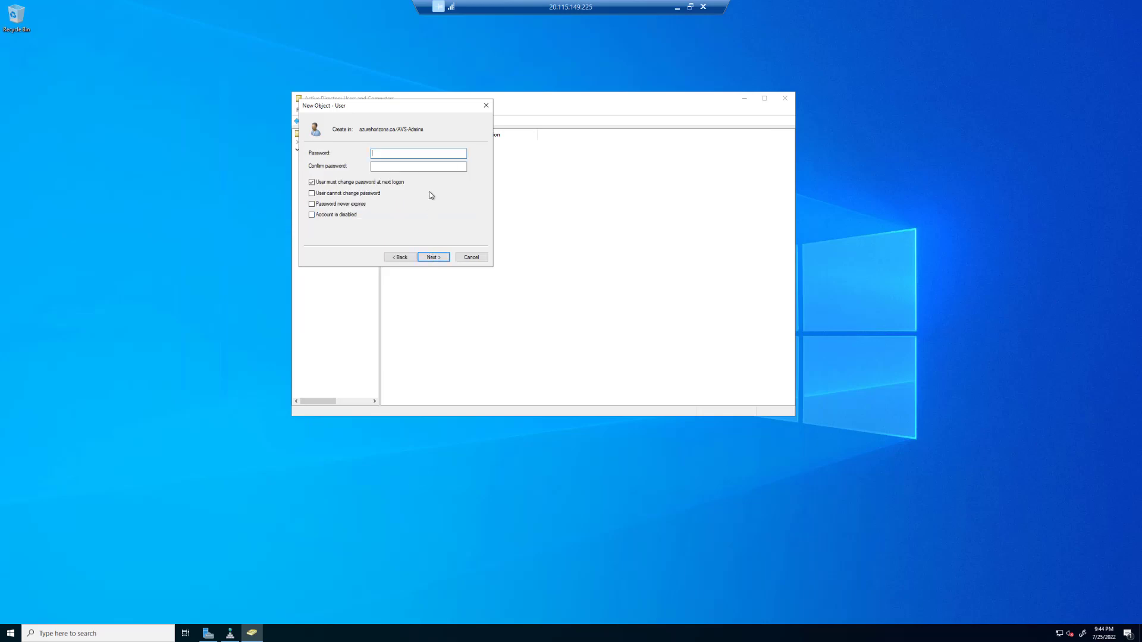
Step: Enter and confirm the new user's password, waive the change at next logon, set it to never expire, and finish creating the account
key(ctrl+v)
key(Tab)
key(ctrl+v)
key(Tab)
key(space)
key(Tab)
key(Tab)
key(space)
click(435, 258)
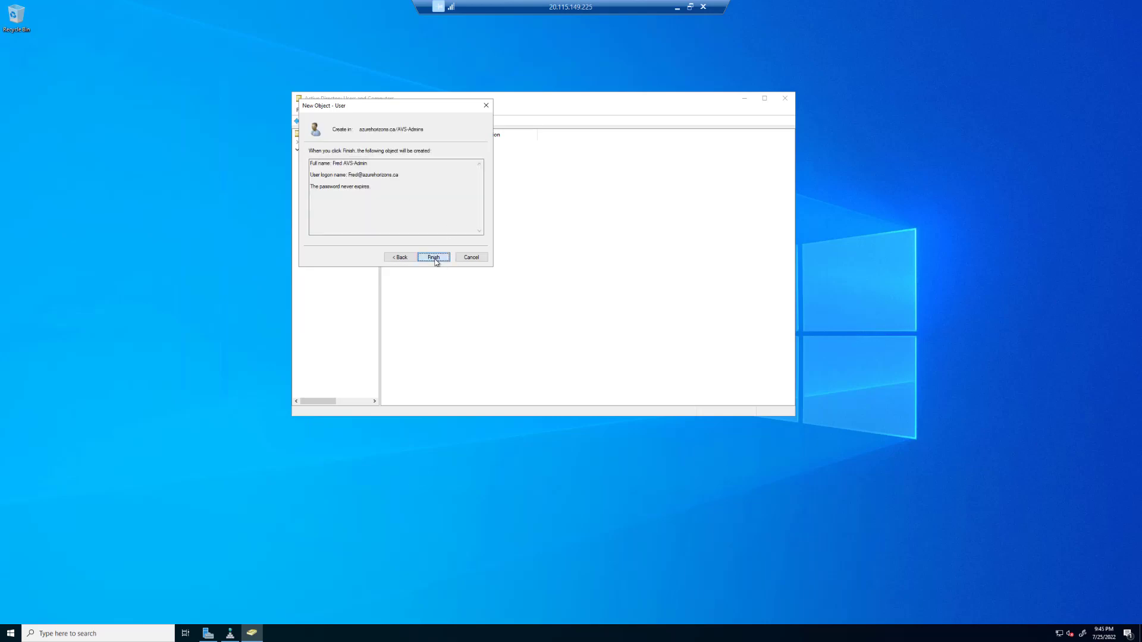
click(434, 258)
Step: Start a second user in AVS-Admins with a first name, last name AVS-Admin, and the first name as logon name at azurehorizons.ca
right_click(424, 182)
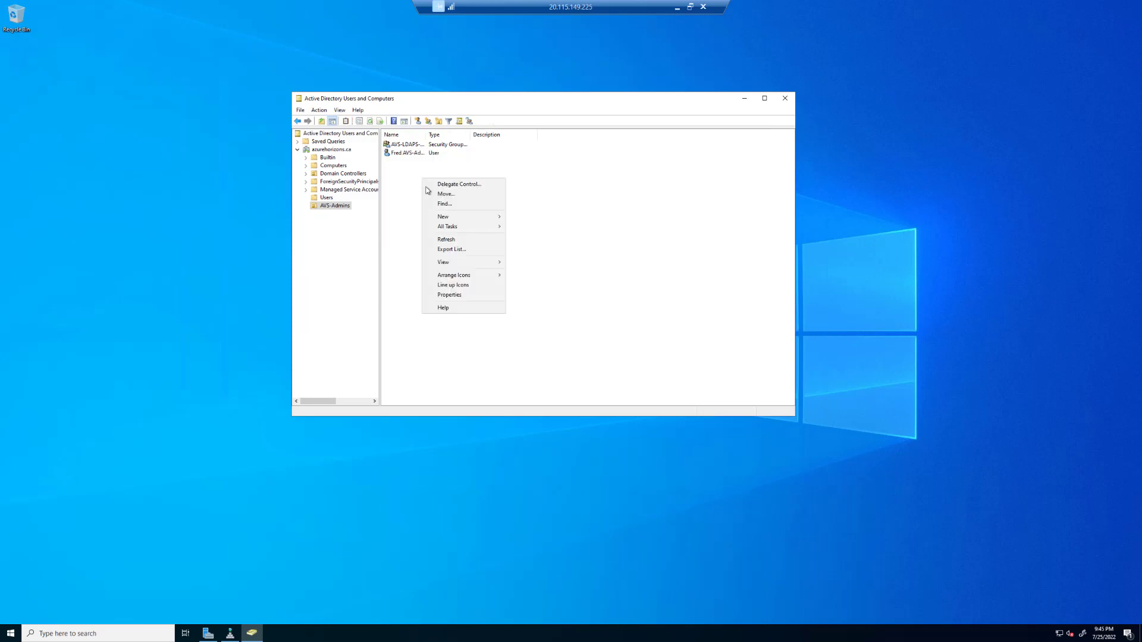
mouse_move(463, 222)
click(539, 306)
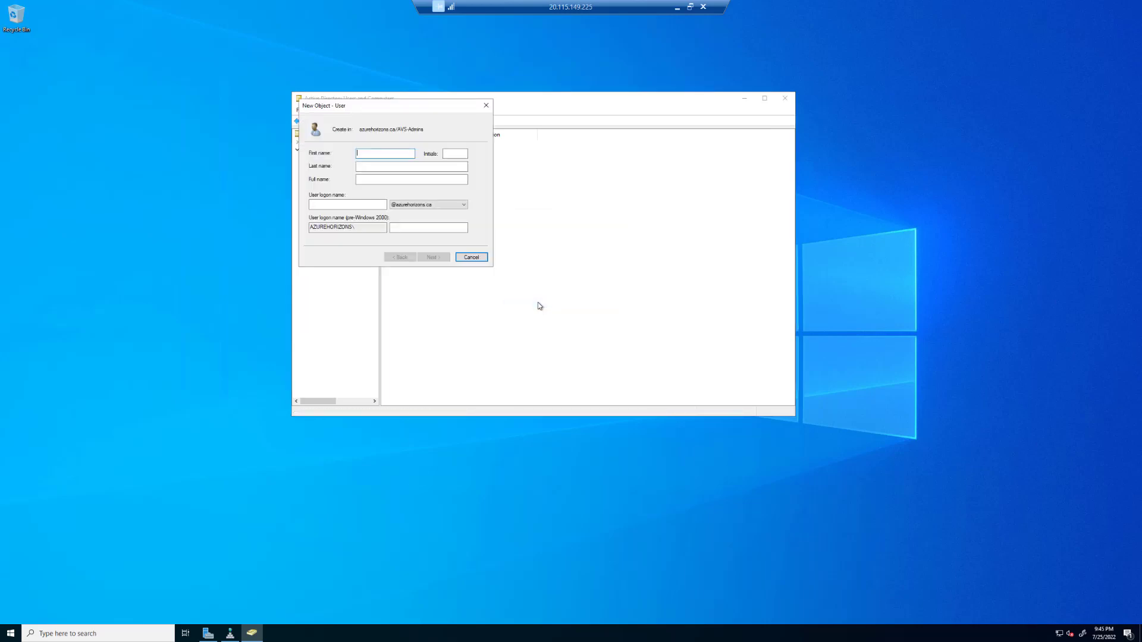
text(Susan)
key(Tab)
text(AVS-Admin)
key(Tab)
key(Tab)
text(Su)
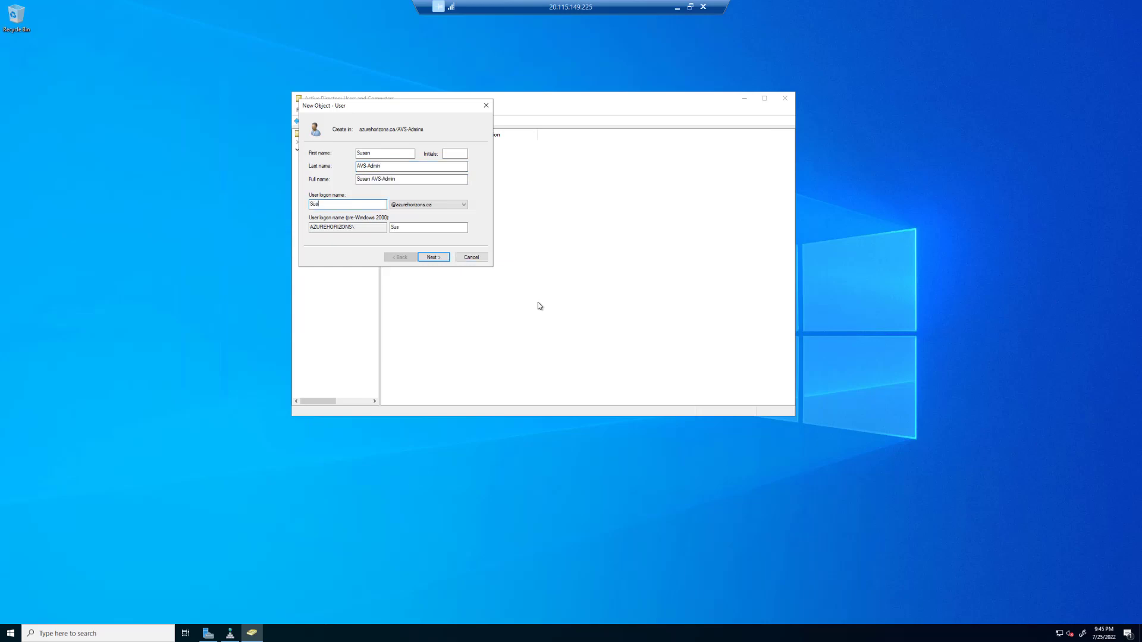
click(441, 258)
Step: Enter and confirm the second user's password, waive the change at next logon, set it to never expire, and finish creating the account
key(ctrl+v)
key(Tab)
key(ctrl+v)
click(311, 182)
click(311, 204)
click(430, 259)
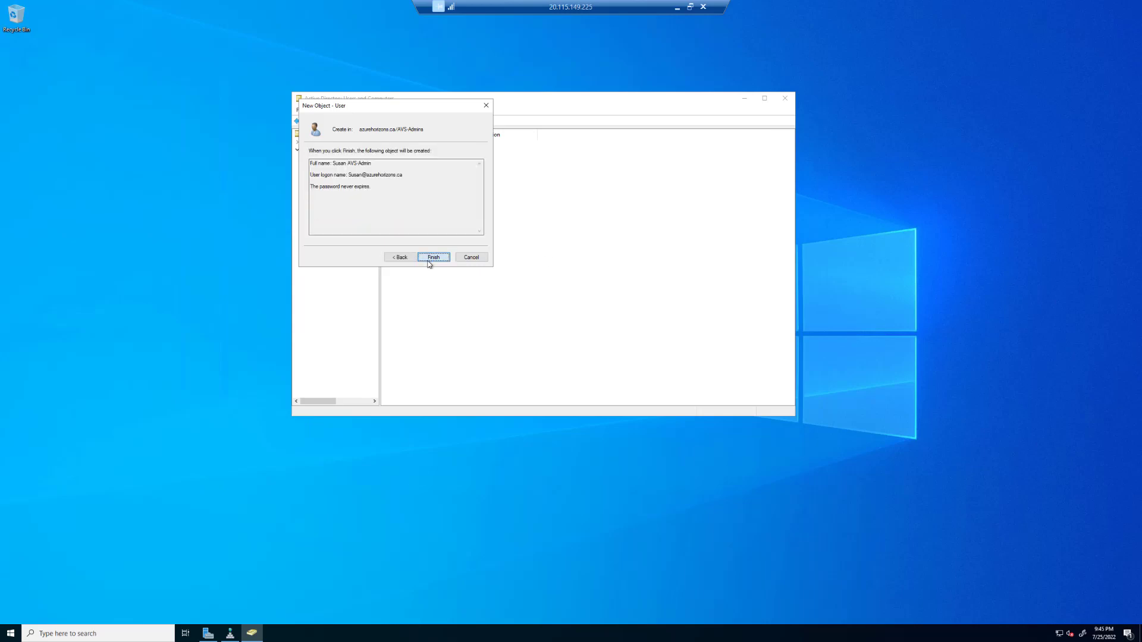
click(429, 259)
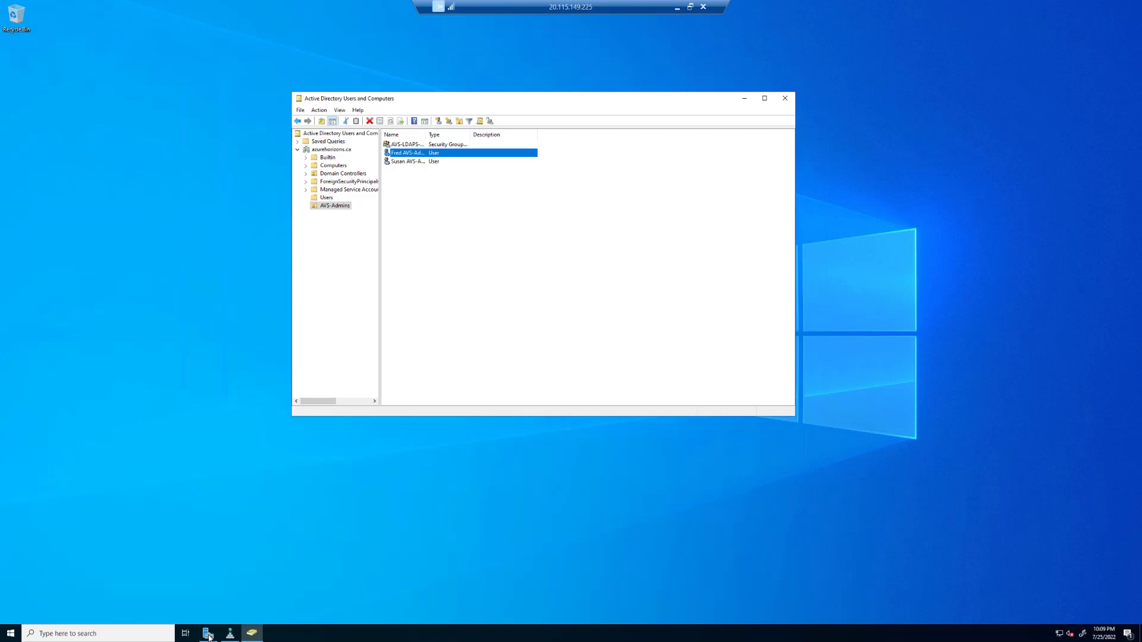
Step: In Server Manager, start adding roles to AVS-DC01 and select Active Directory Certificate Services with its required management tools
click(207, 634)
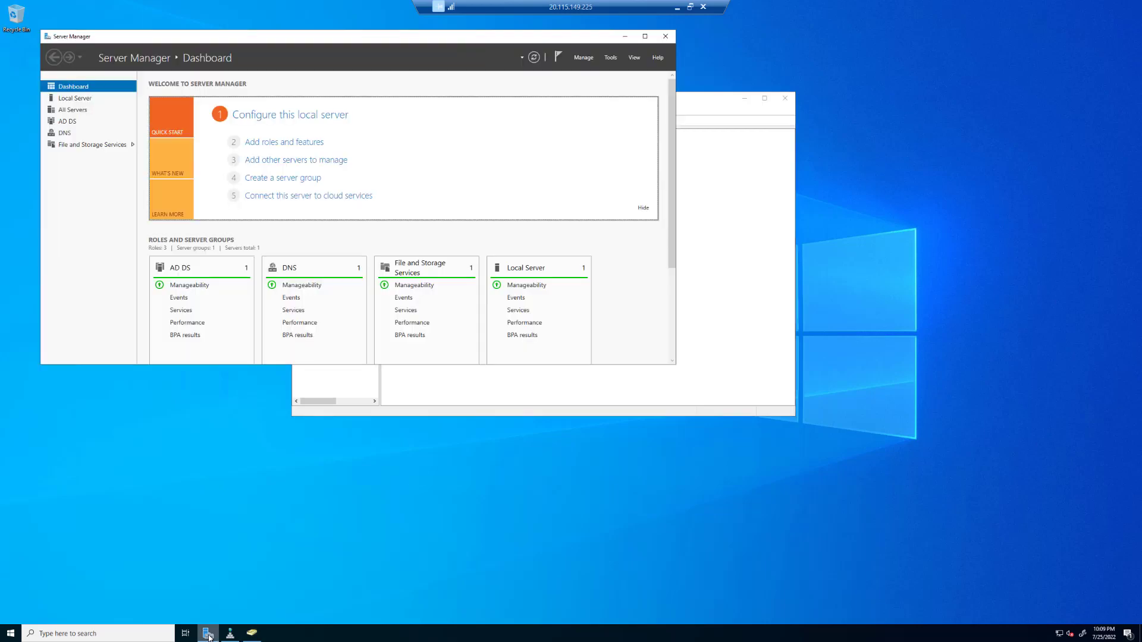
click(584, 62)
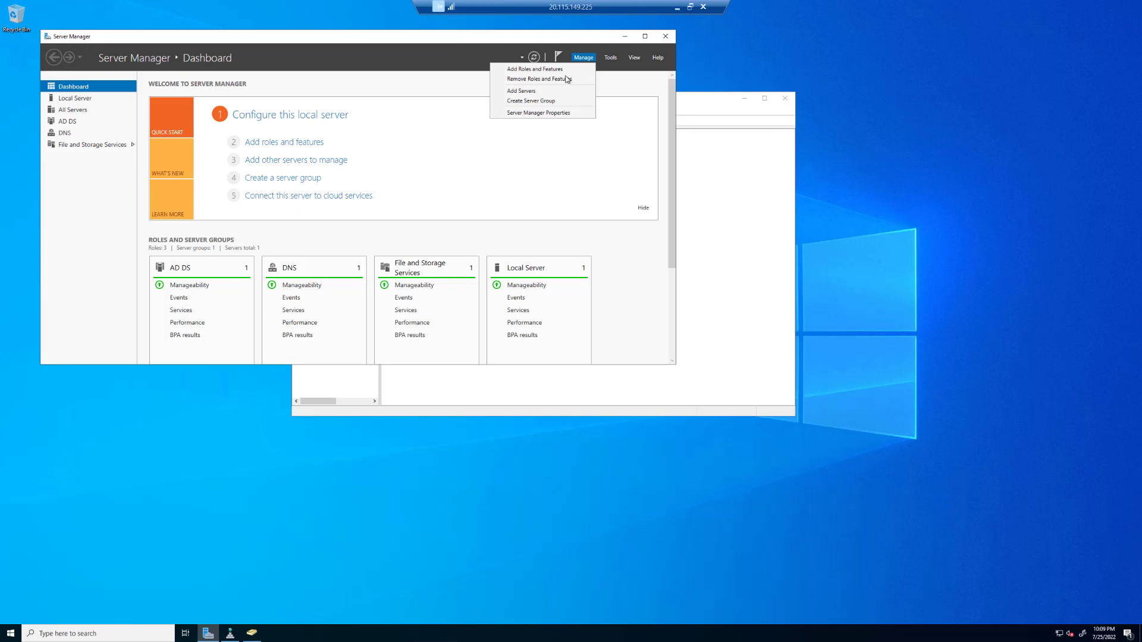
click(532, 70)
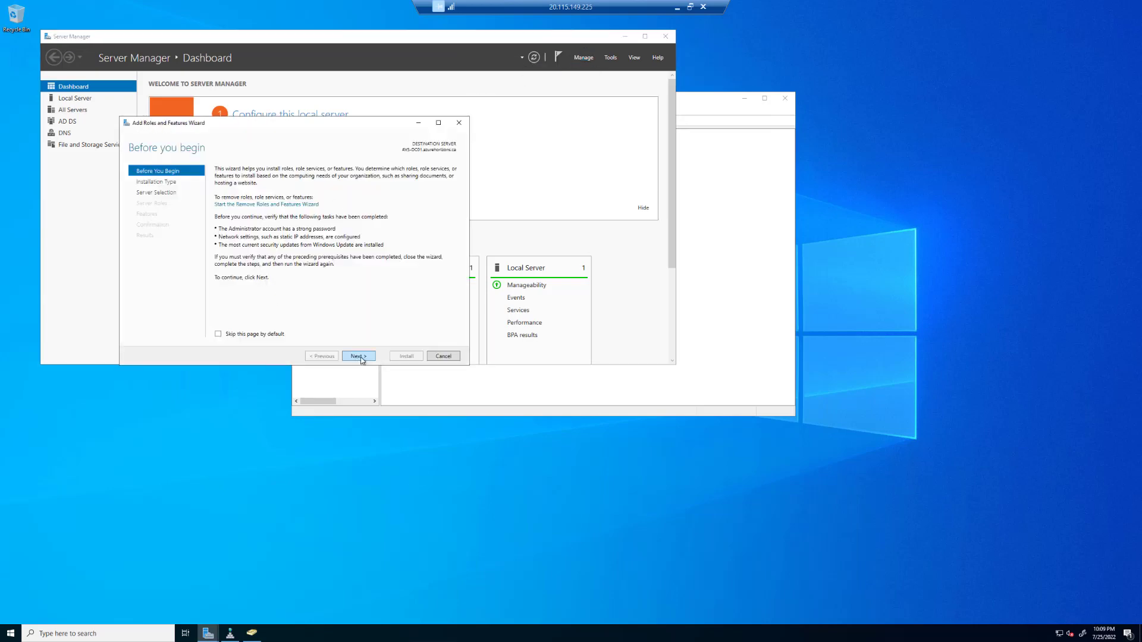
click(360, 357)
click(360, 357)
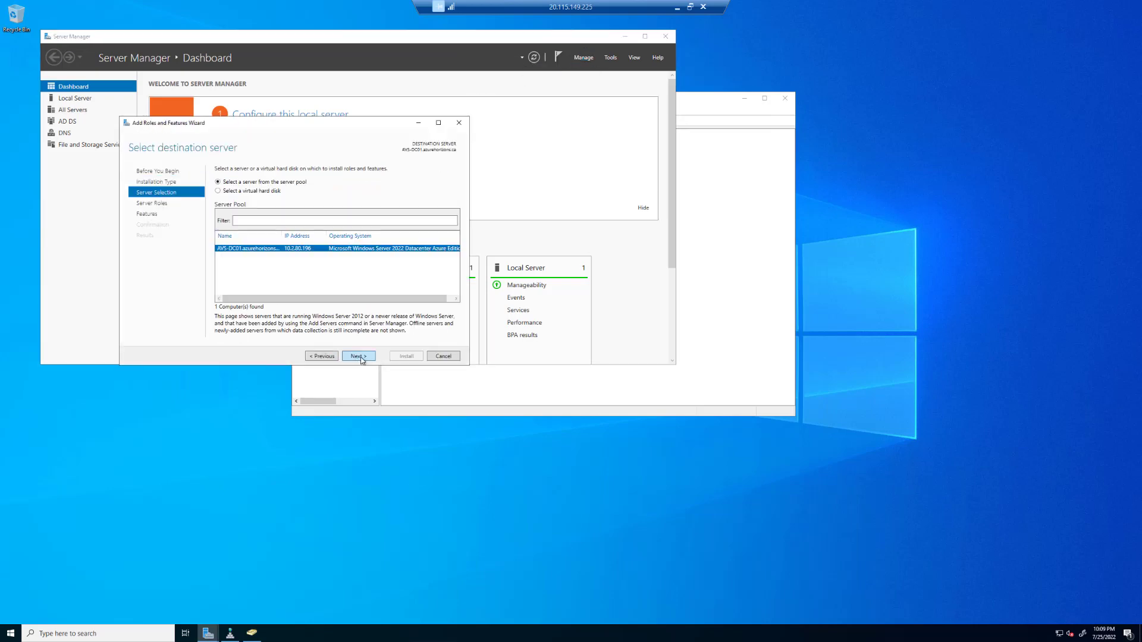
click(360, 357)
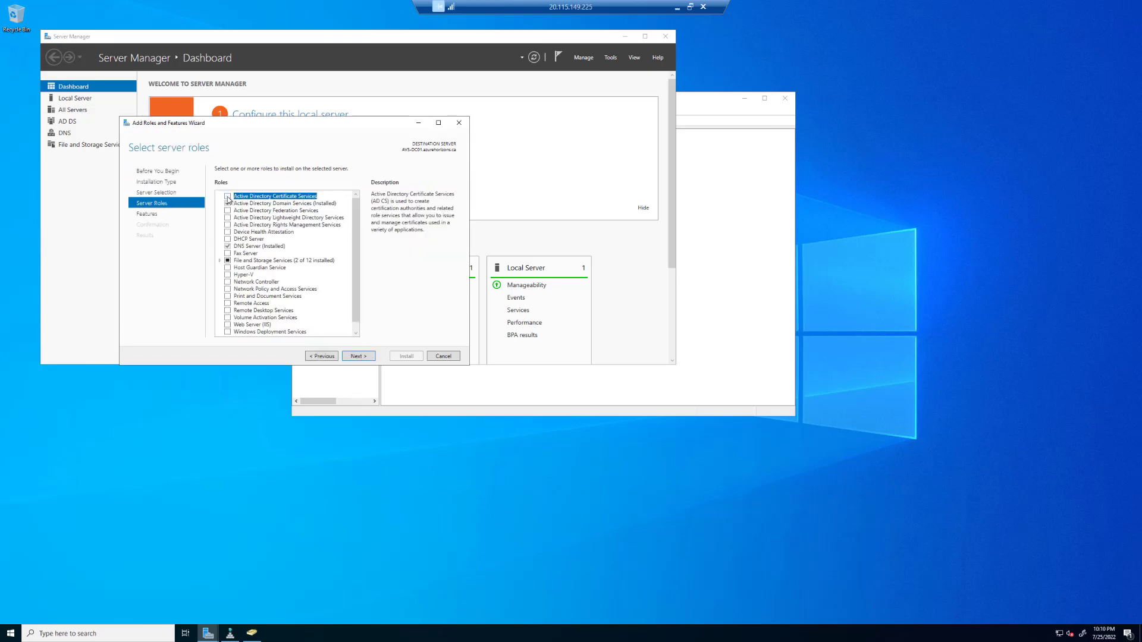
click(227, 197)
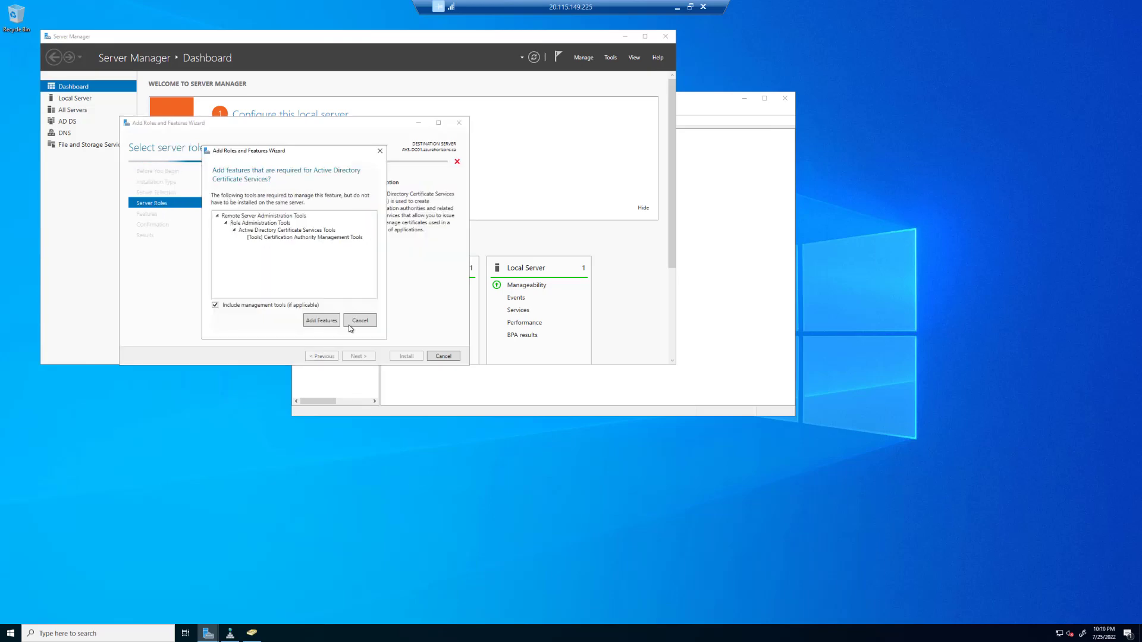
click(330, 326)
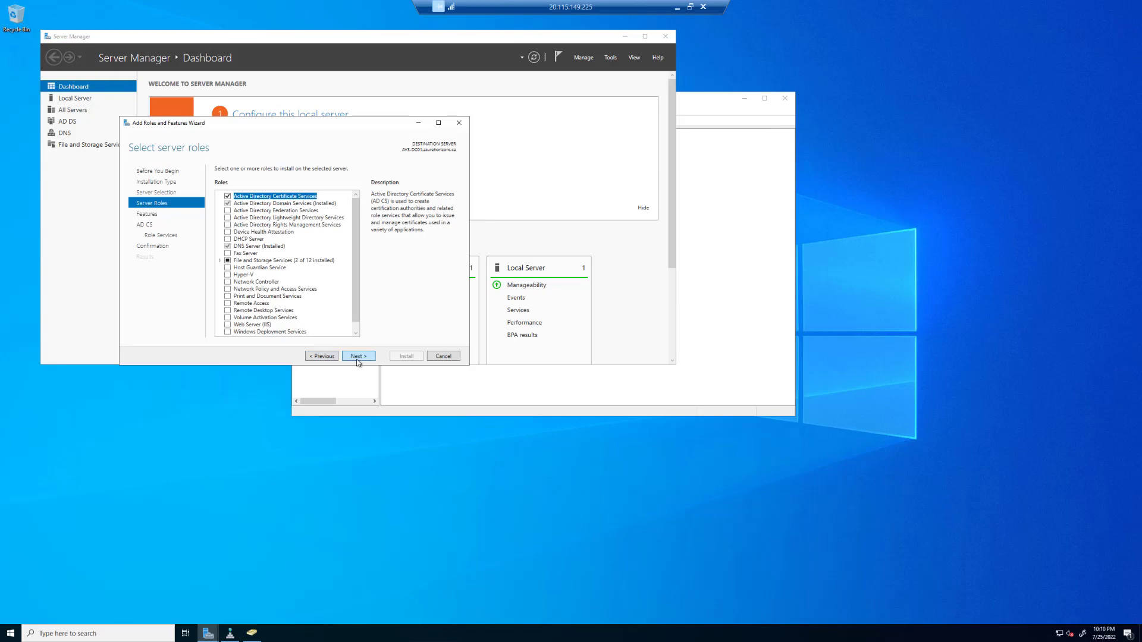
Step: Install Active Directory Certificate Services with only the Certification Authority role service, and close the wizard when installation completes
click(358, 357)
click(360, 357)
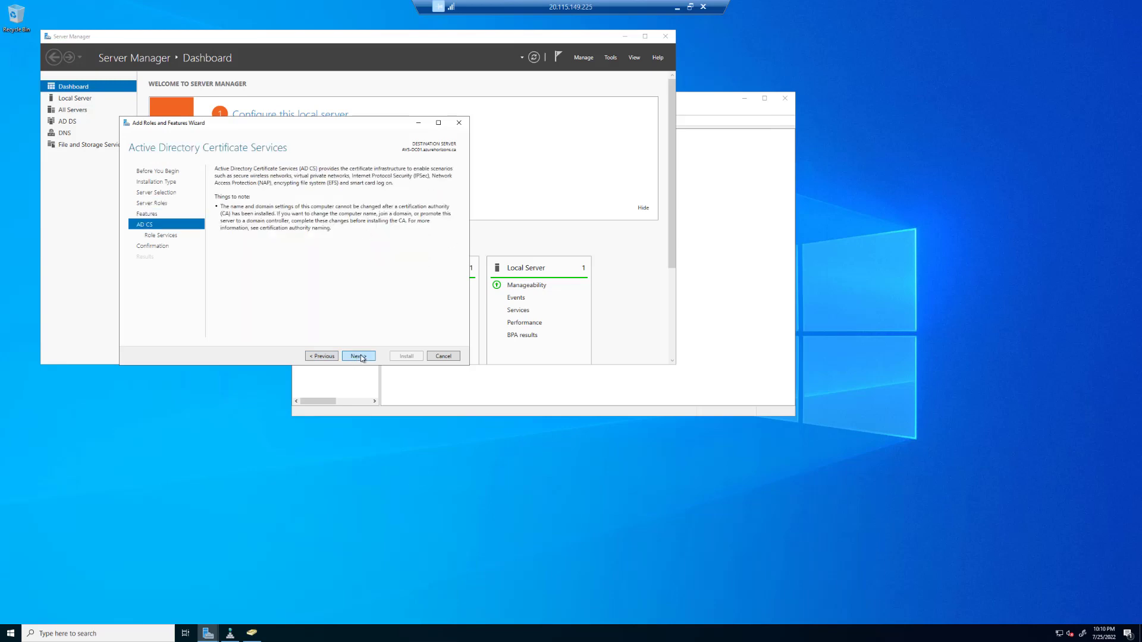
click(360, 356)
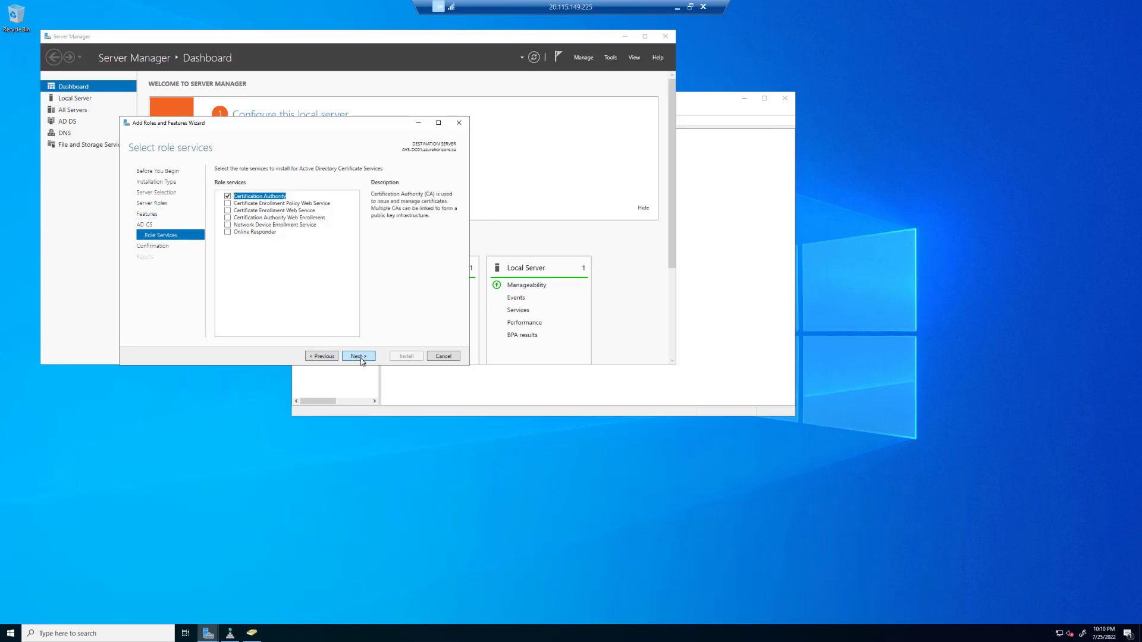
click(360, 356)
click(321, 356)
click(358, 356)
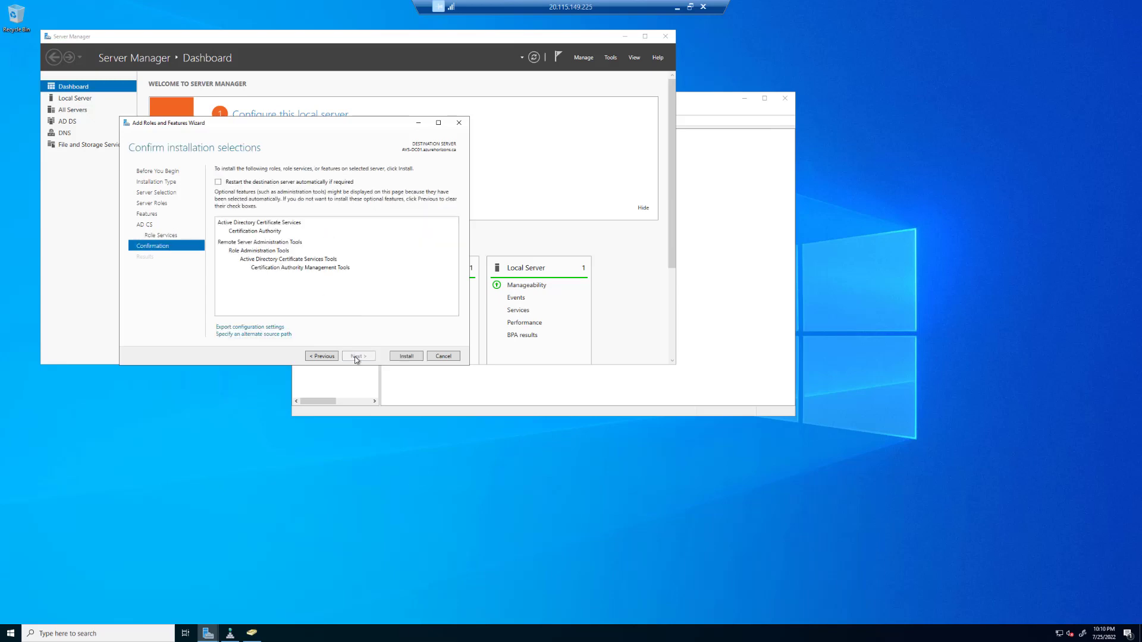
click(404, 356)
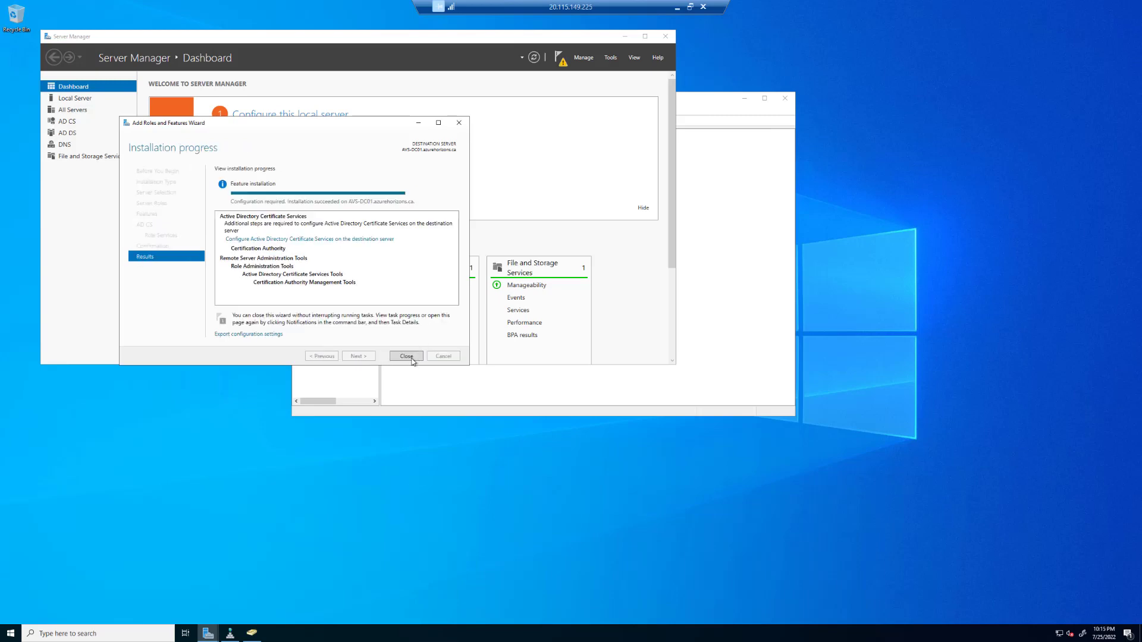
click(407, 357)
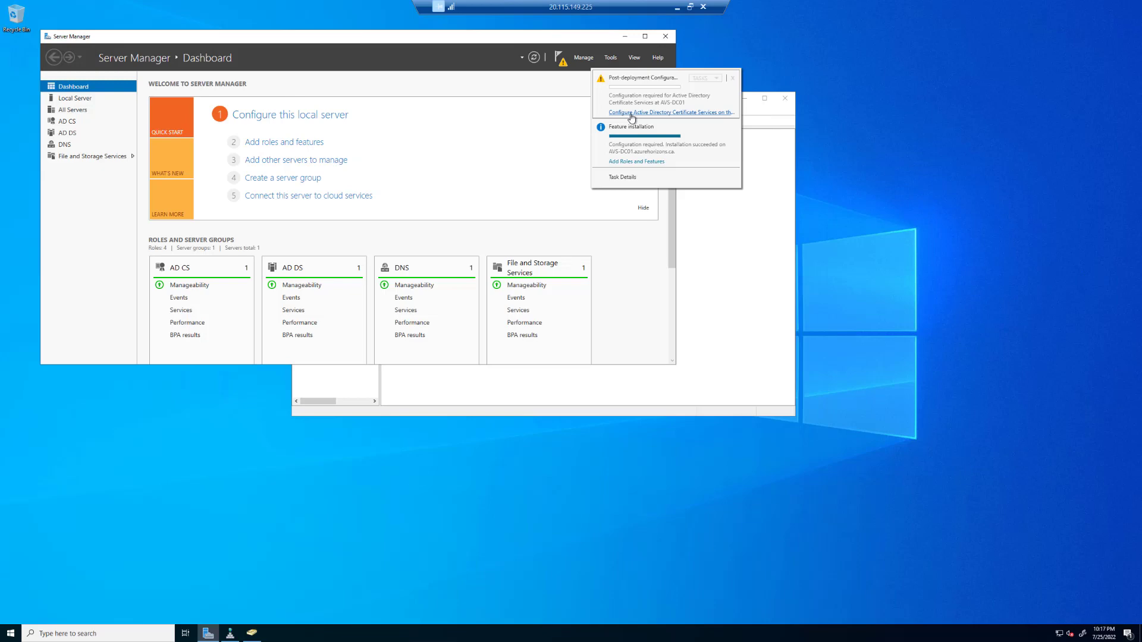
Step: Start the AD CS post-deployment configuration with the existing credentials and select the Certification Authority role service
click(632, 112)
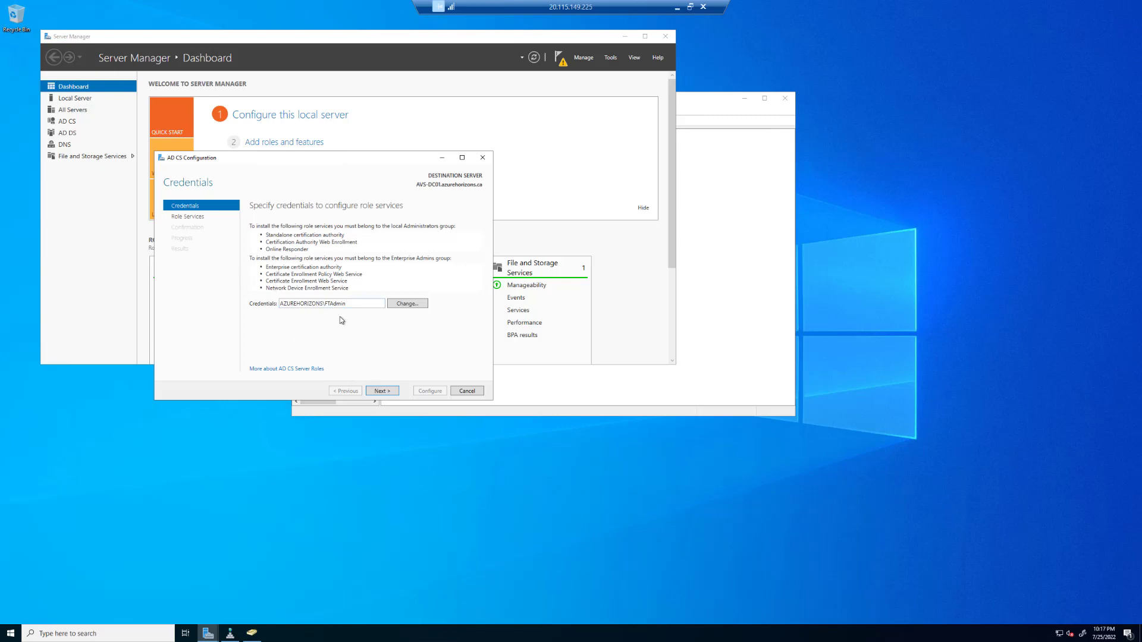
click(382, 392)
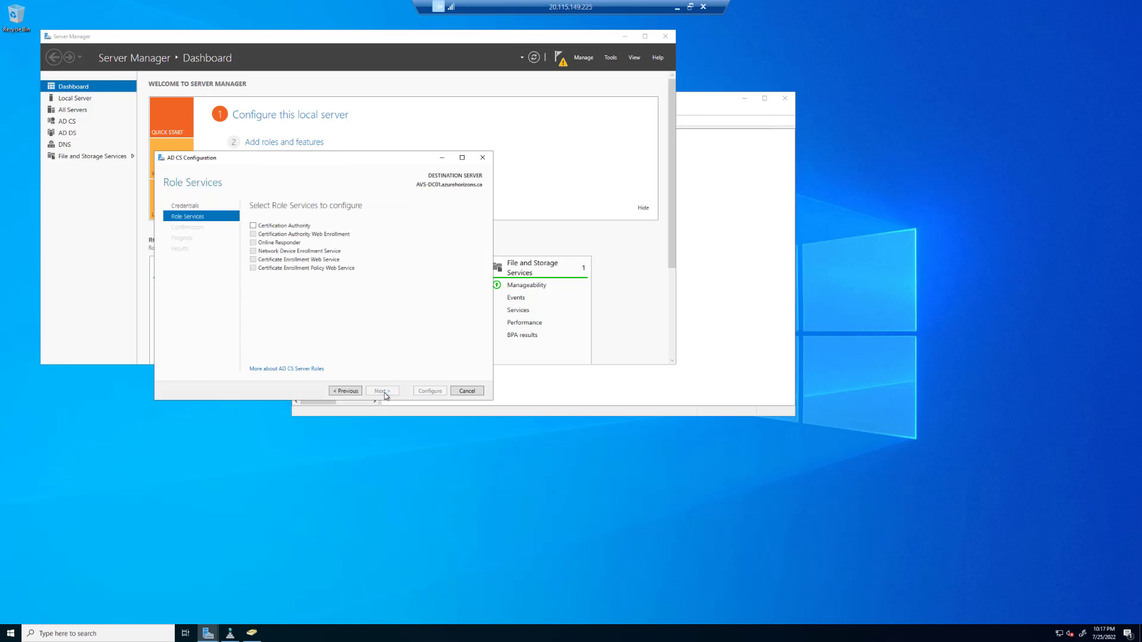
click(269, 226)
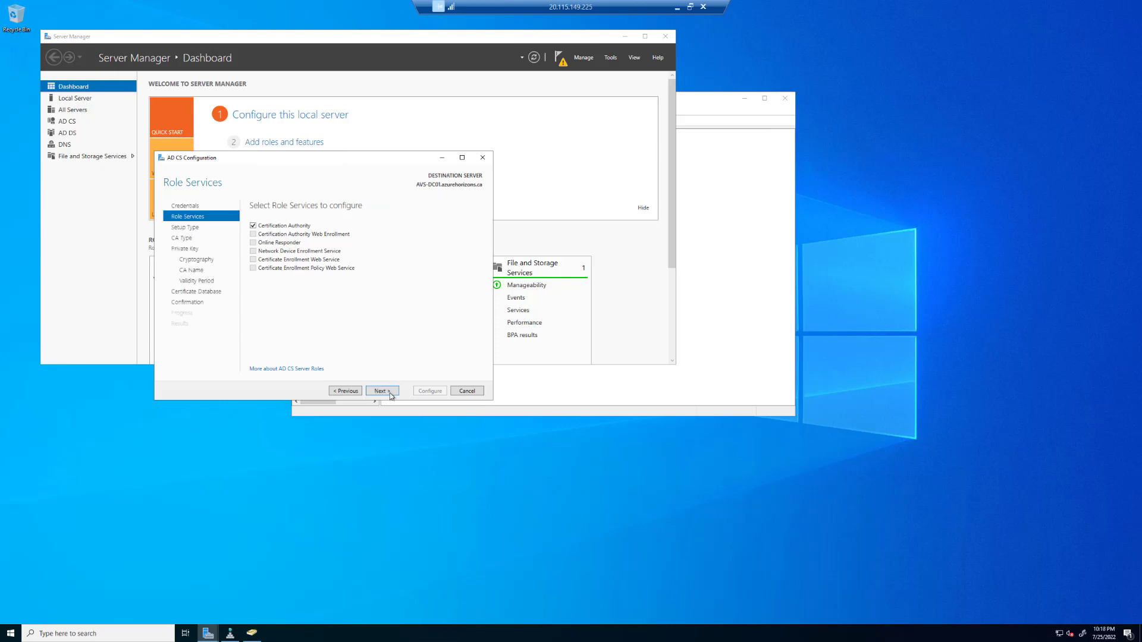
click(383, 392)
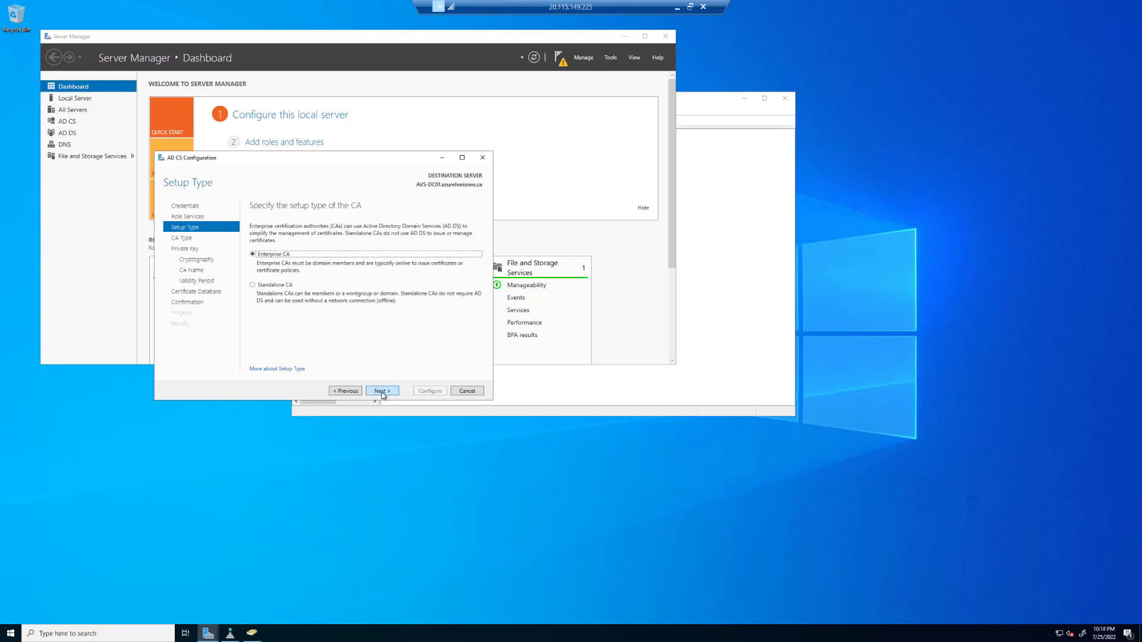
Step: Accept Enterprise CA as the setup type, keep the default CA type, and choose to create a new private key
click(382, 392)
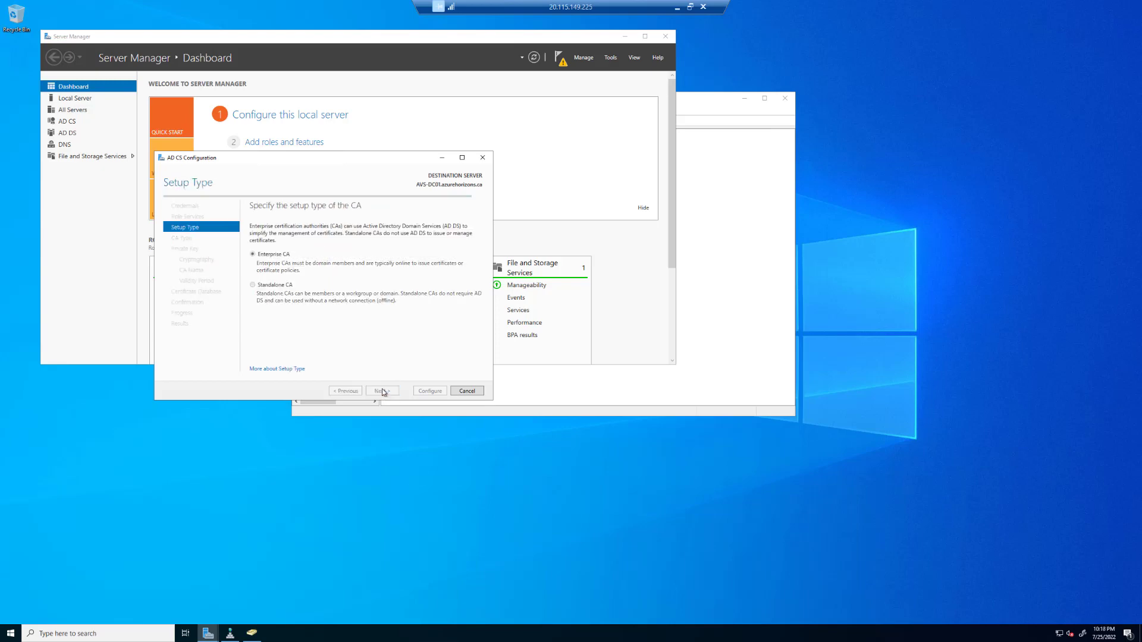
click(381, 393)
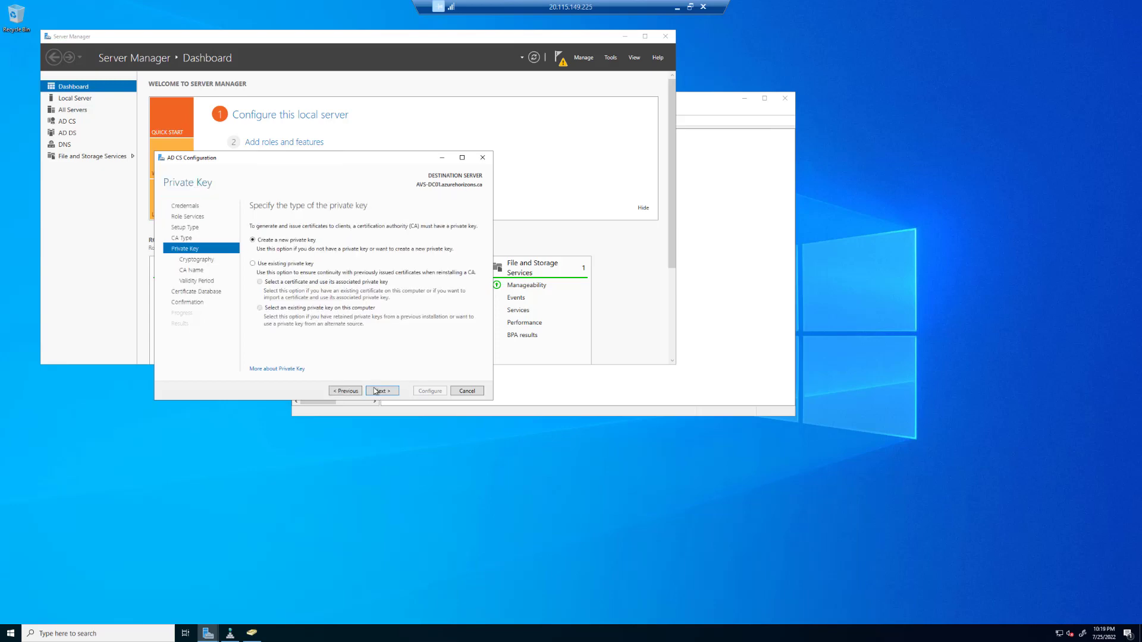
click(377, 391)
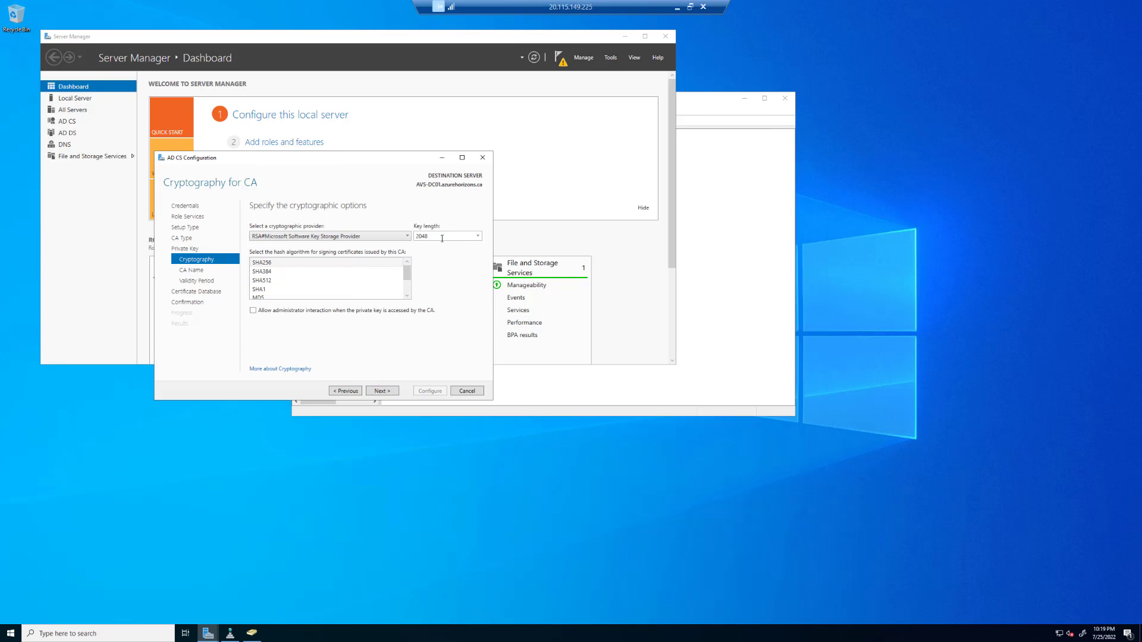
Step: Select SHA512 as the CA's hash algorithm with a 2048 key length, and accept the default CA name
click(365, 280)
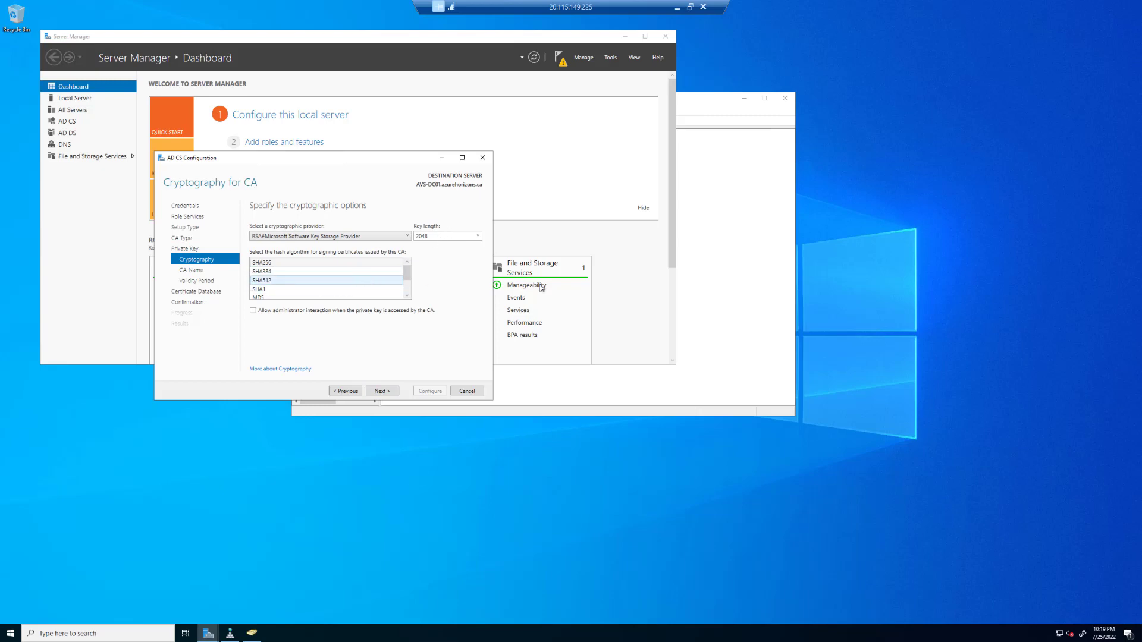
click(393, 390)
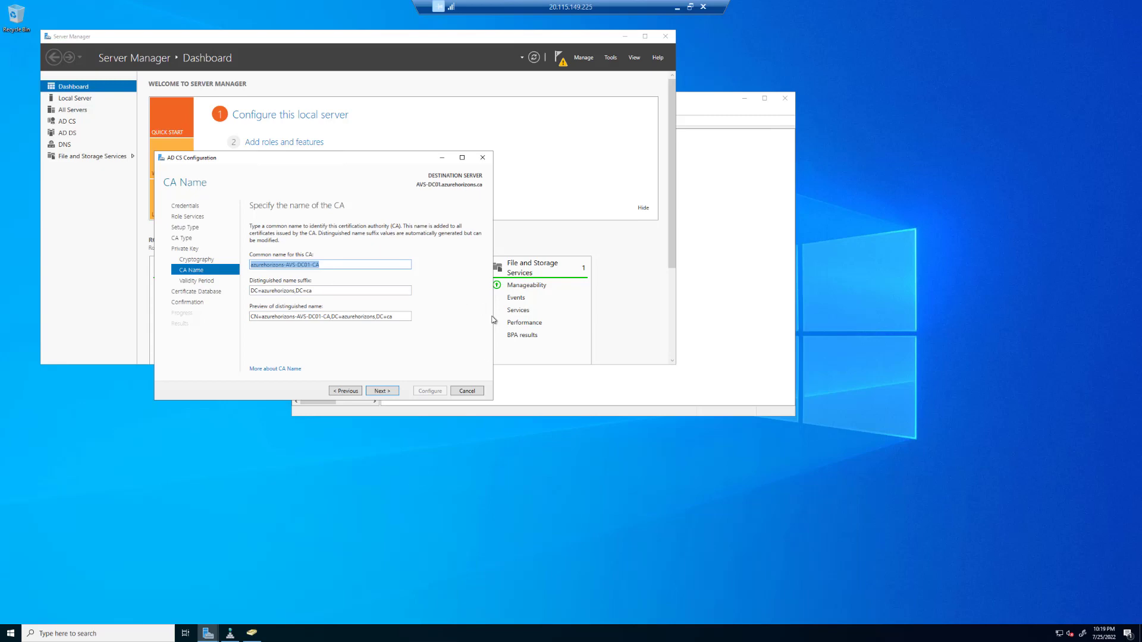
click(384, 392)
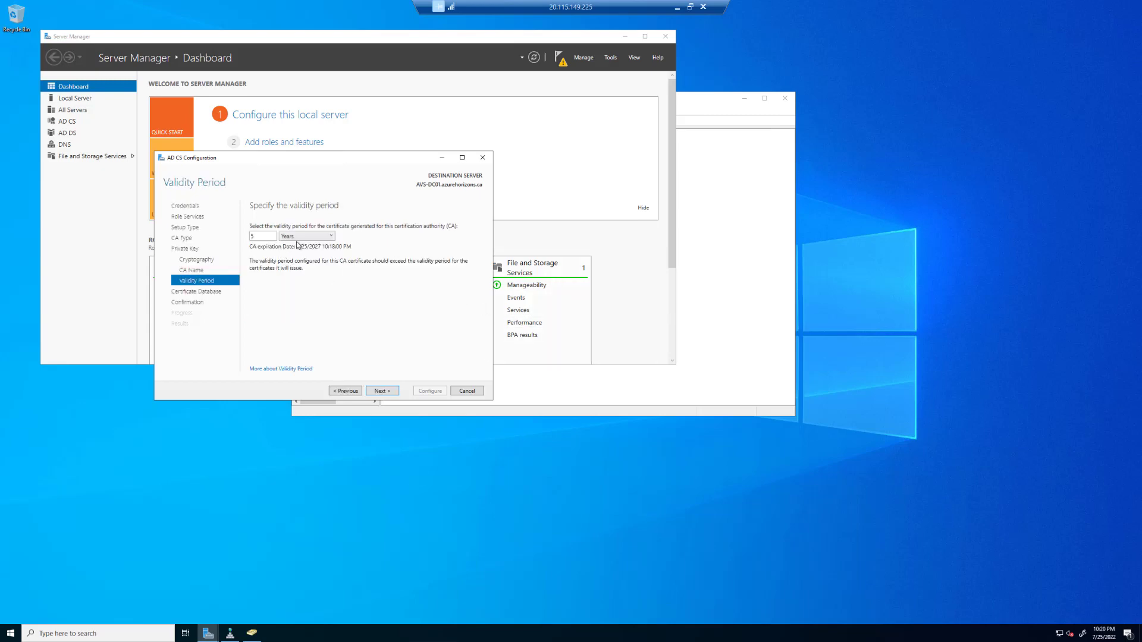
Step: Accept the CA validity period of 5 years and the default certificate database locations, and run the AD CS configuration
click(382, 392)
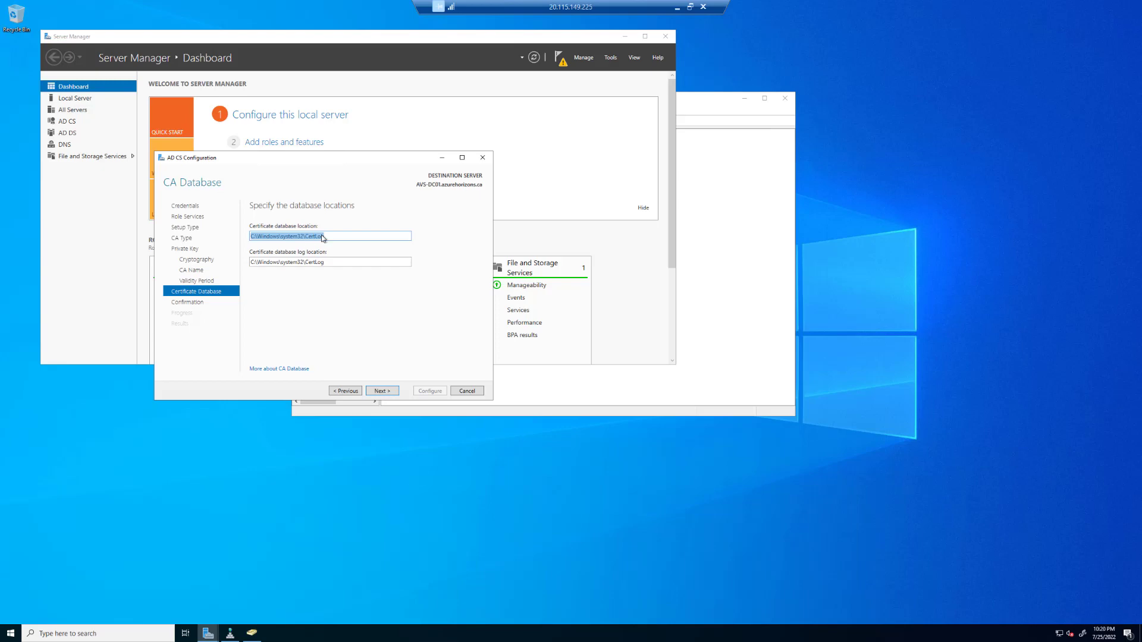
click(381, 391)
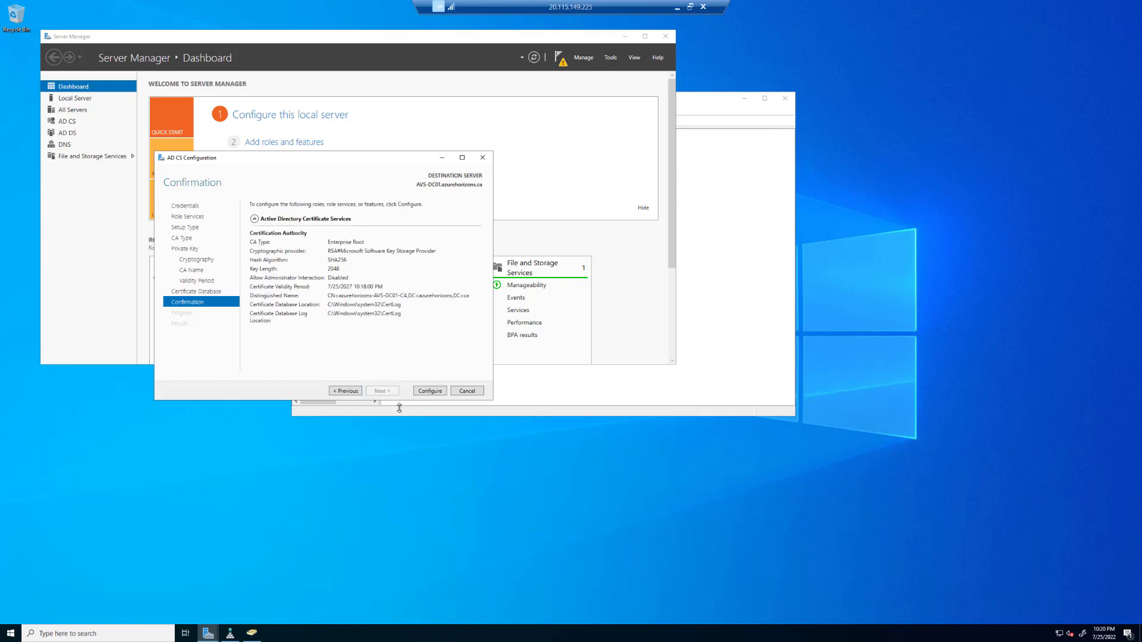
click(430, 392)
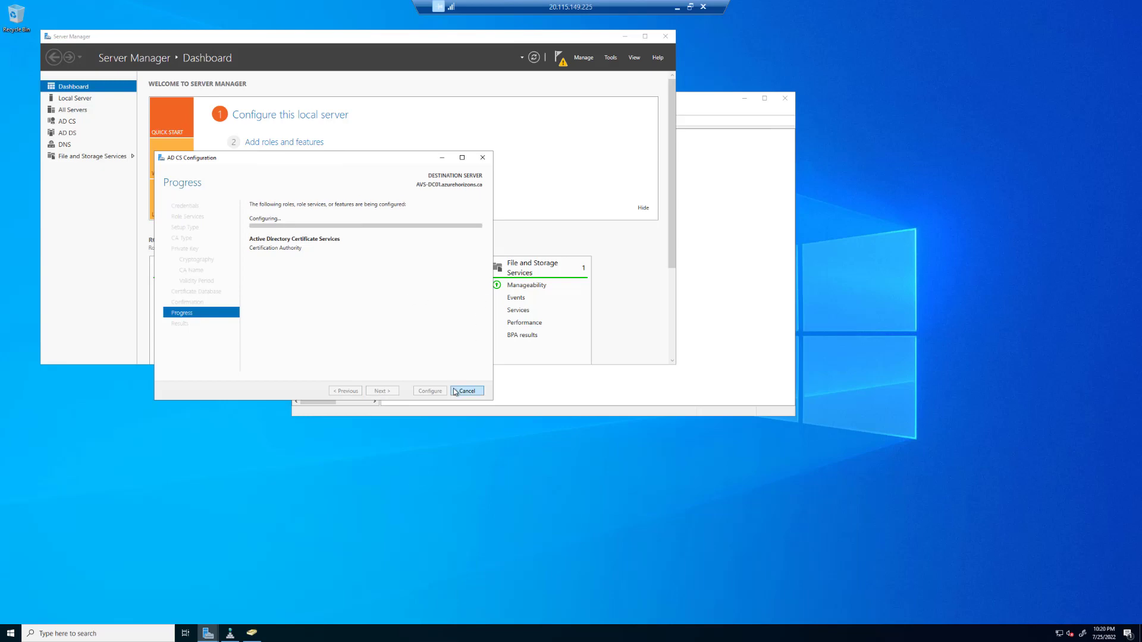
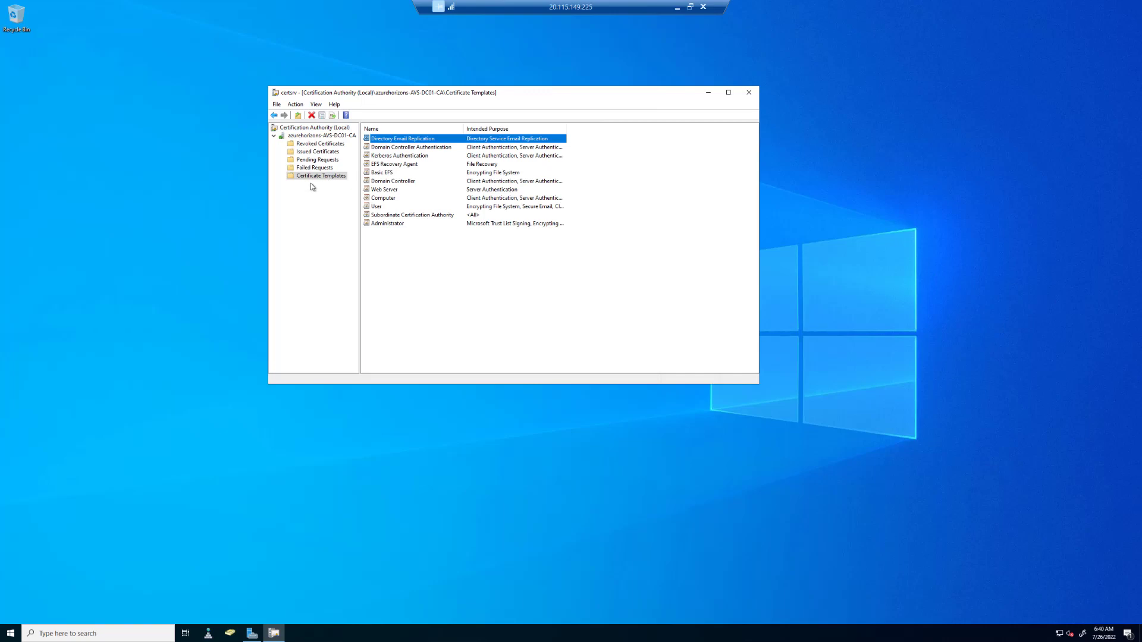
Step: Manage the CA's certificate templates and duplicate the Kerberos Authentication template
right_click(315, 179)
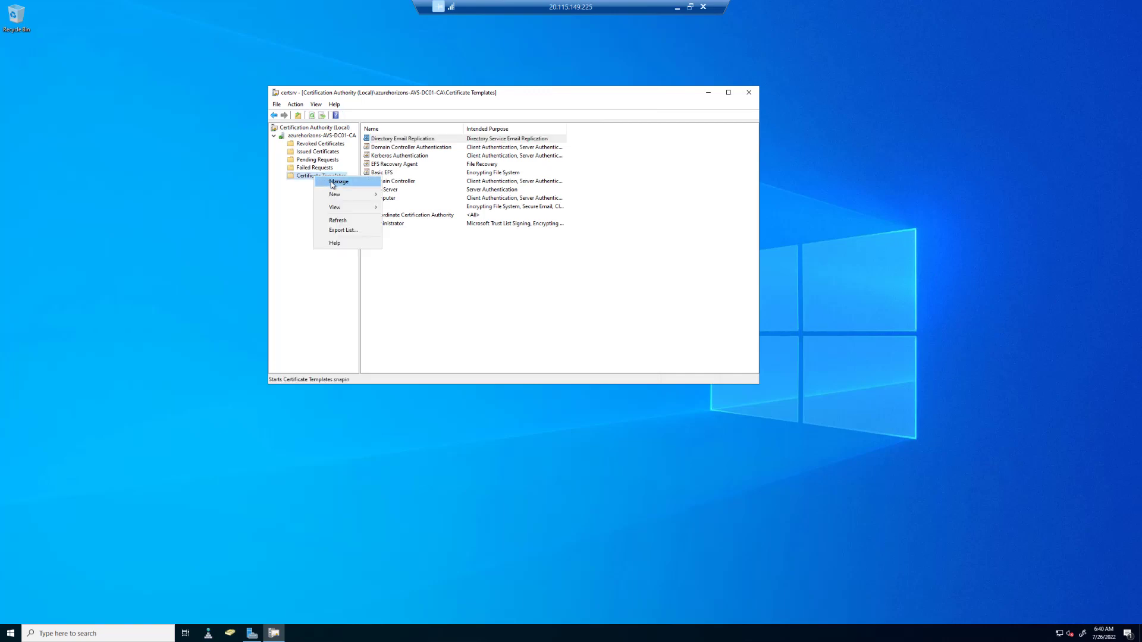
click(332, 183)
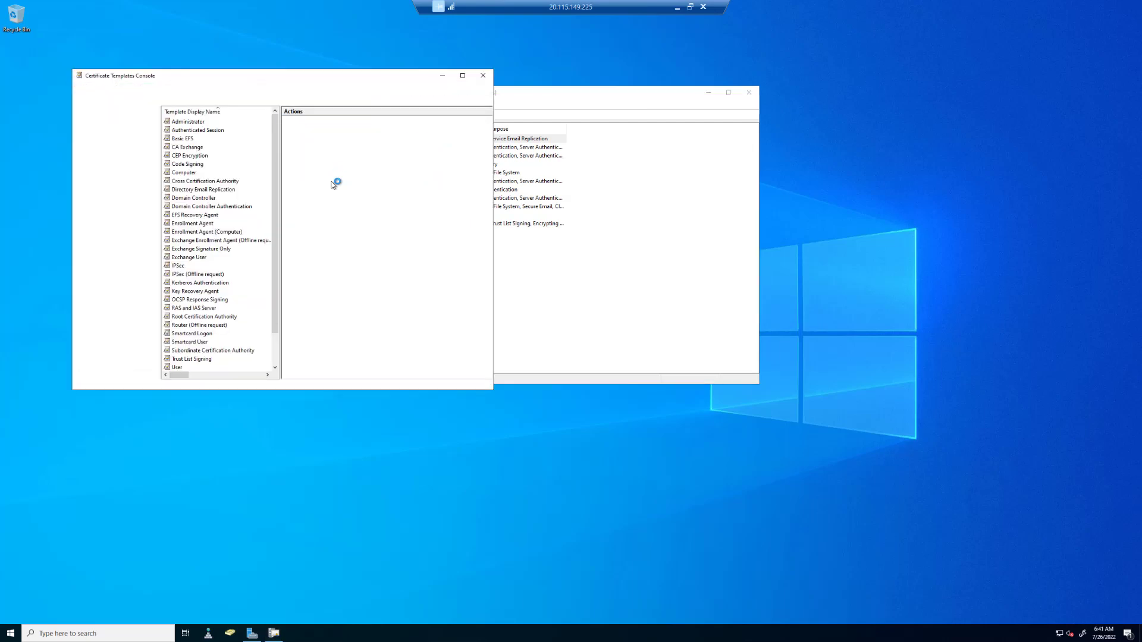
drag(436, 80, 588, 90)
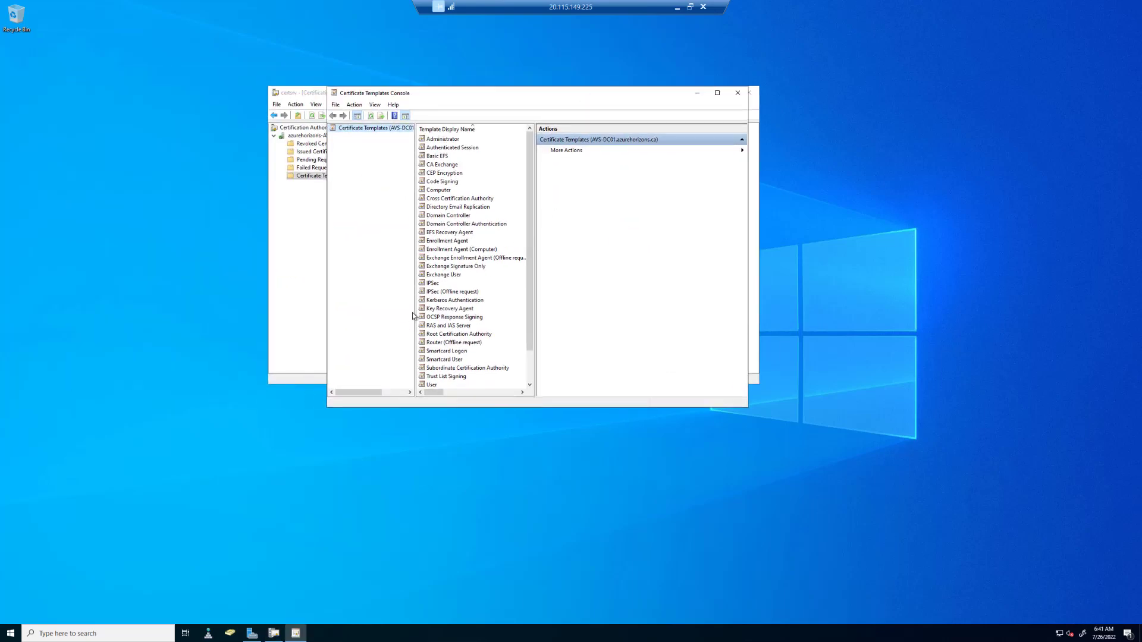
right_click(432, 301)
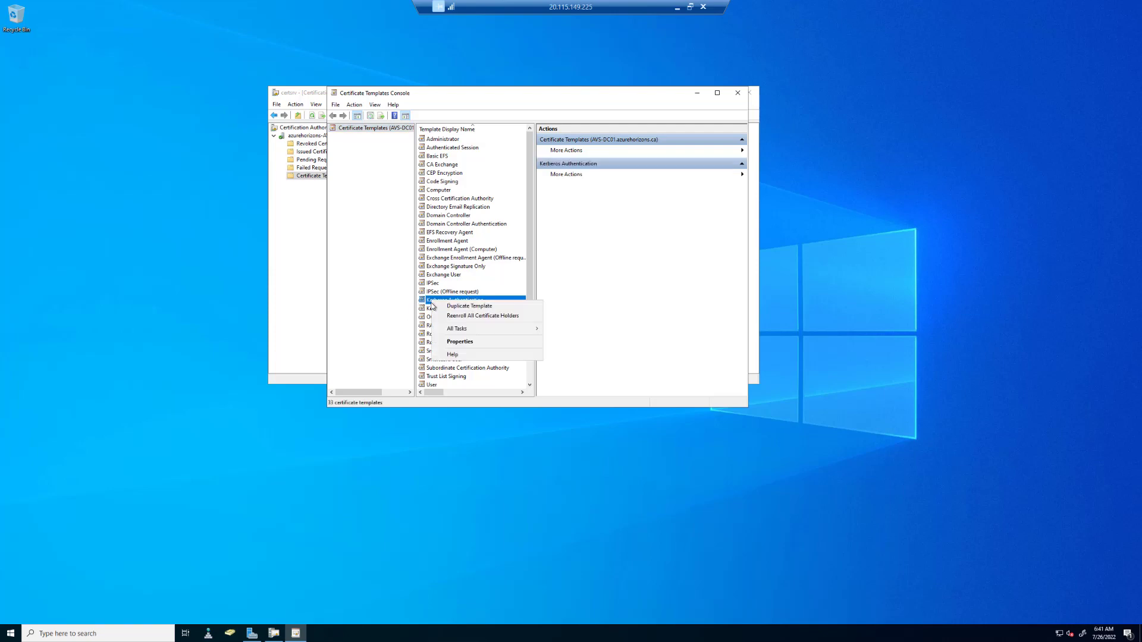
click(470, 306)
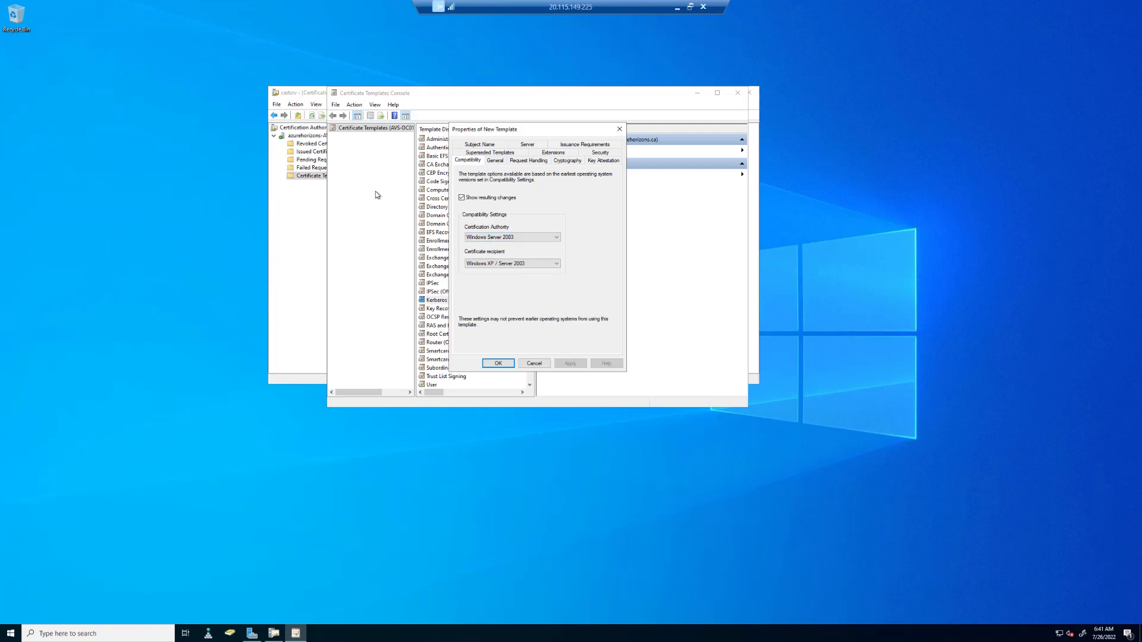
Step: Name the new template AVS LDAPS Authentication, set its validity to 5 years, and publish the certificate in Active Directory
click(494, 161)
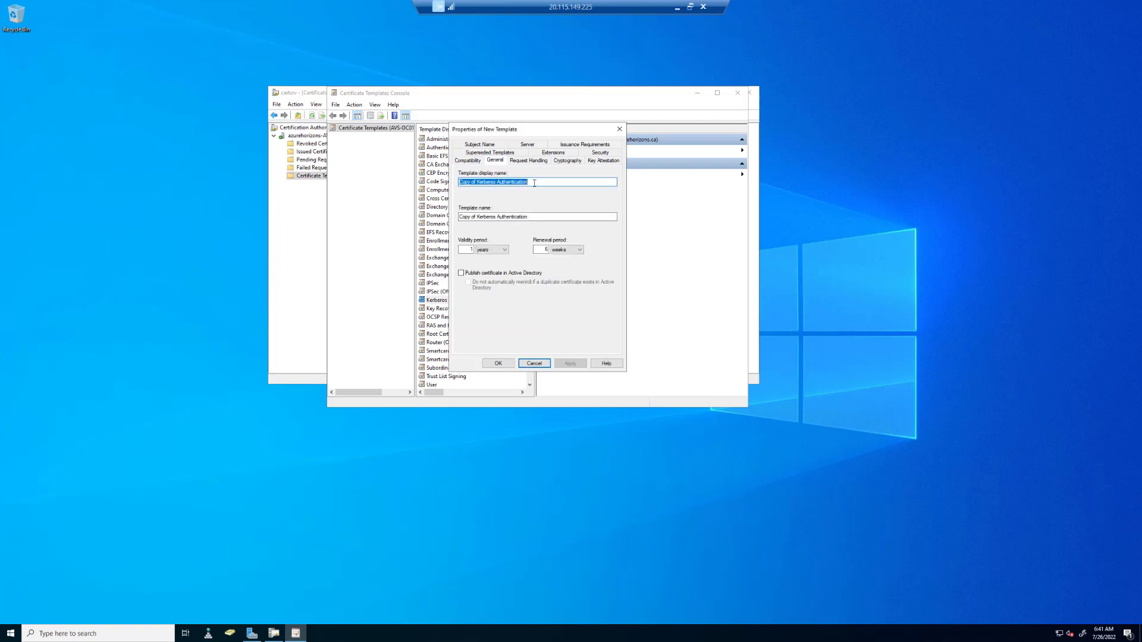
text(AVS LDAPS)
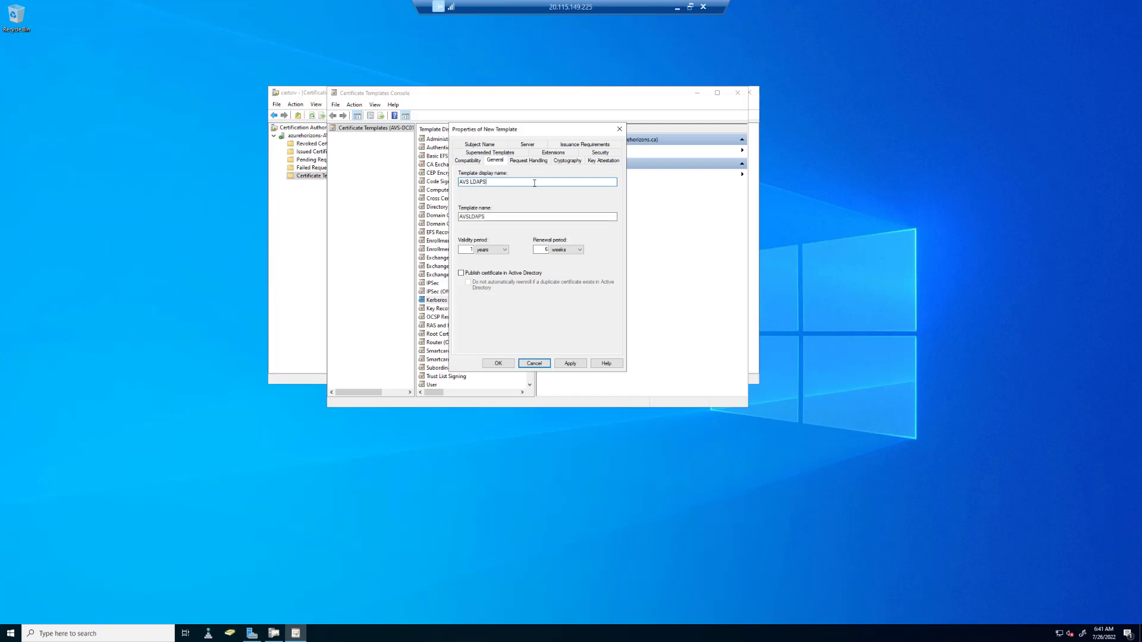
text(Authentication)
double_click(472, 249)
text(5)
click(462, 274)
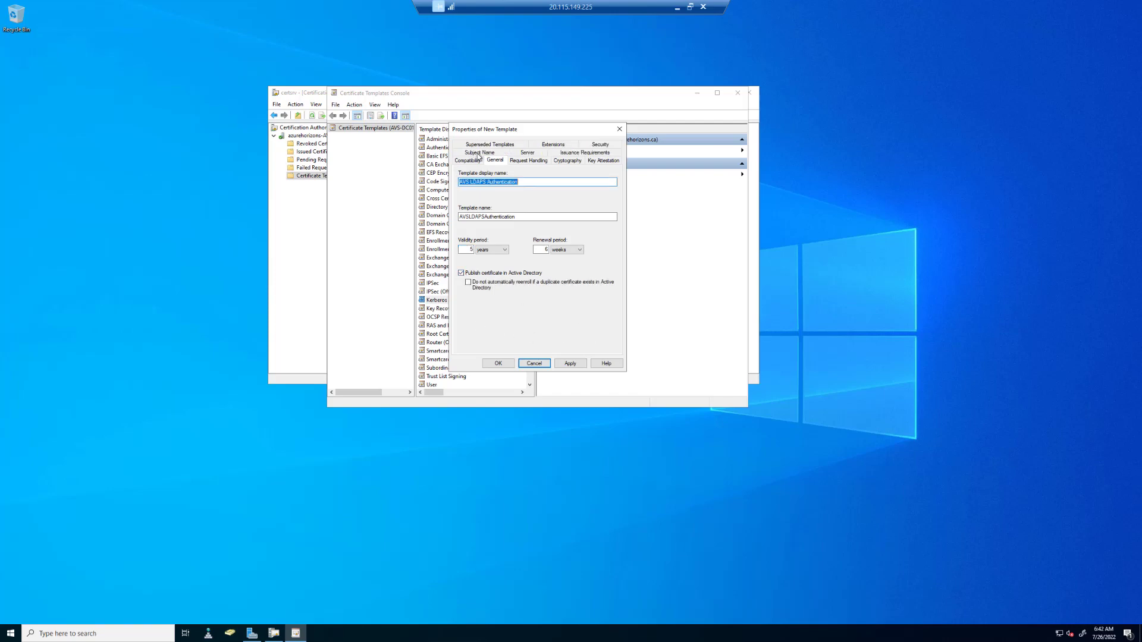
Step: Allow the template's private key to be exported, save the new template, and close the Certificate Templates Console
click(481, 152)
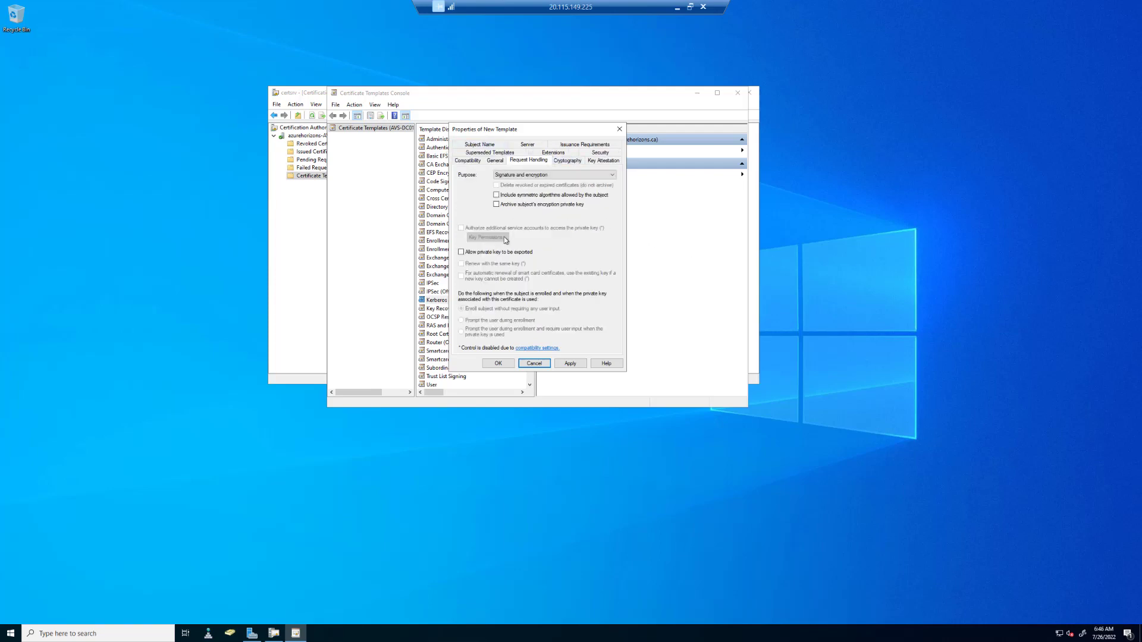
click(461, 252)
click(565, 366)
click(499, 364)
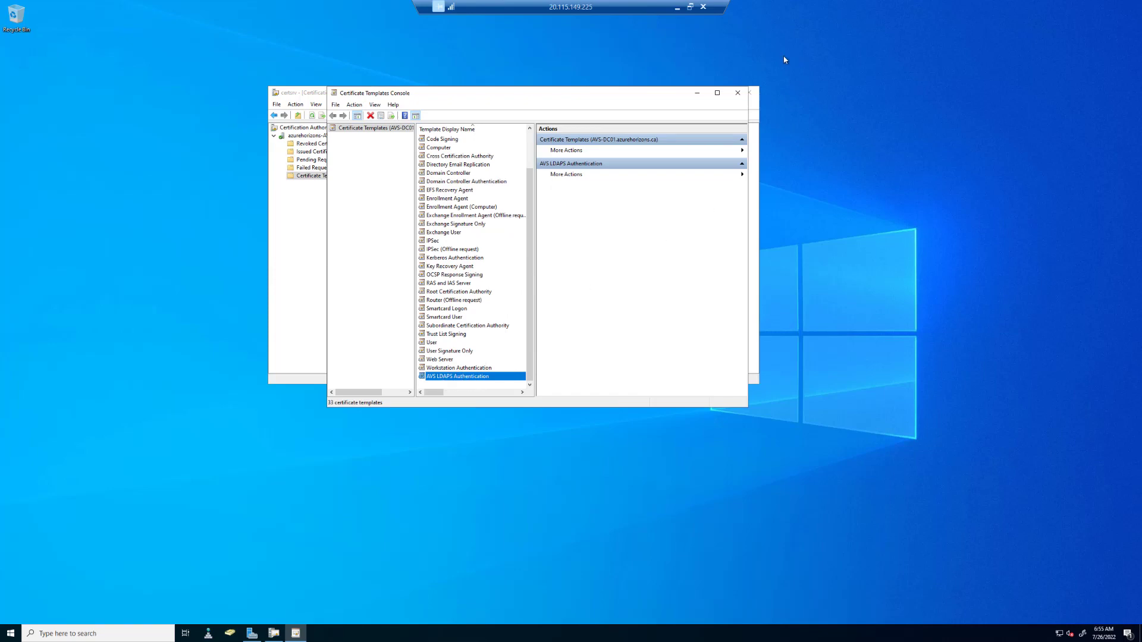
click(738, 94)
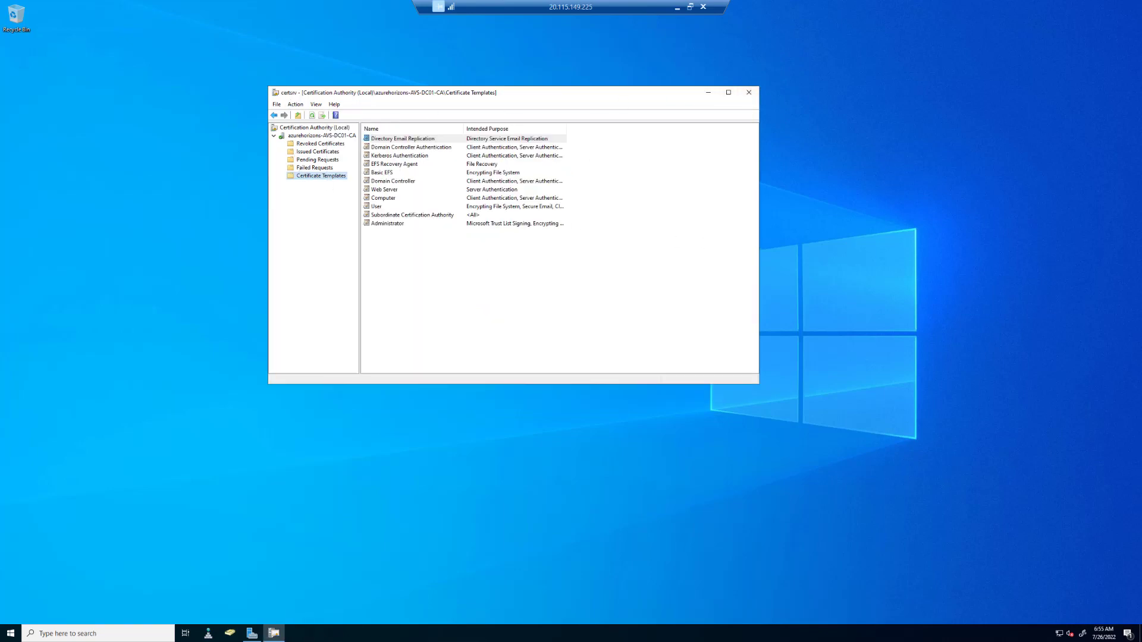
Step: Enable AVS LDAPS Authentication as a certificate template to issue on the certification authority
right_click(429, 282)
mouse_move(457, 305)
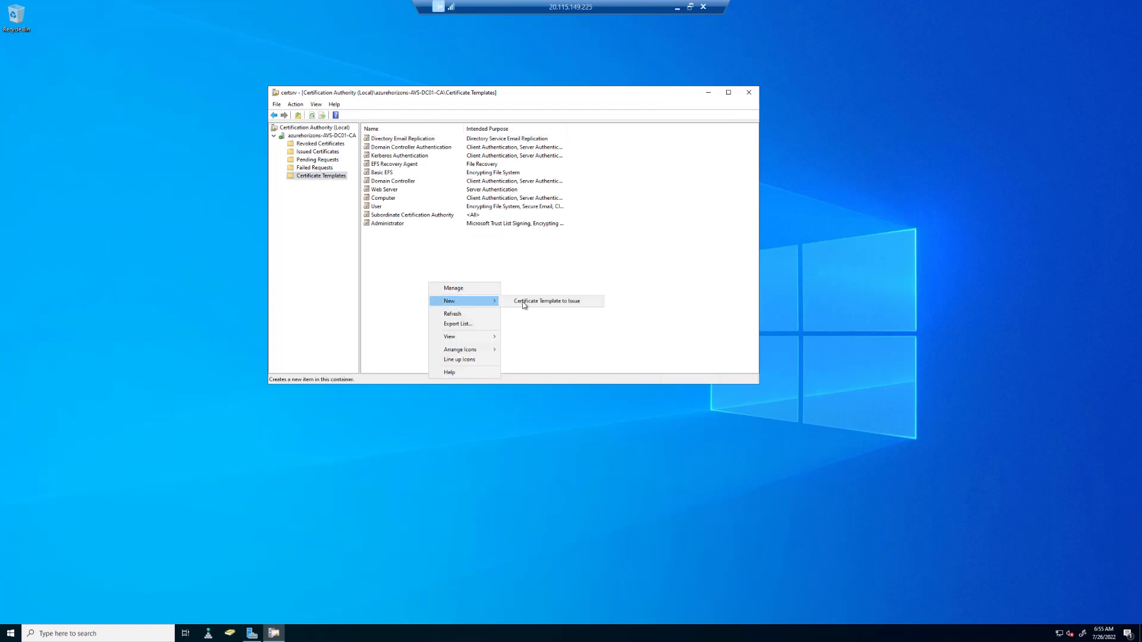
click(555, 303)
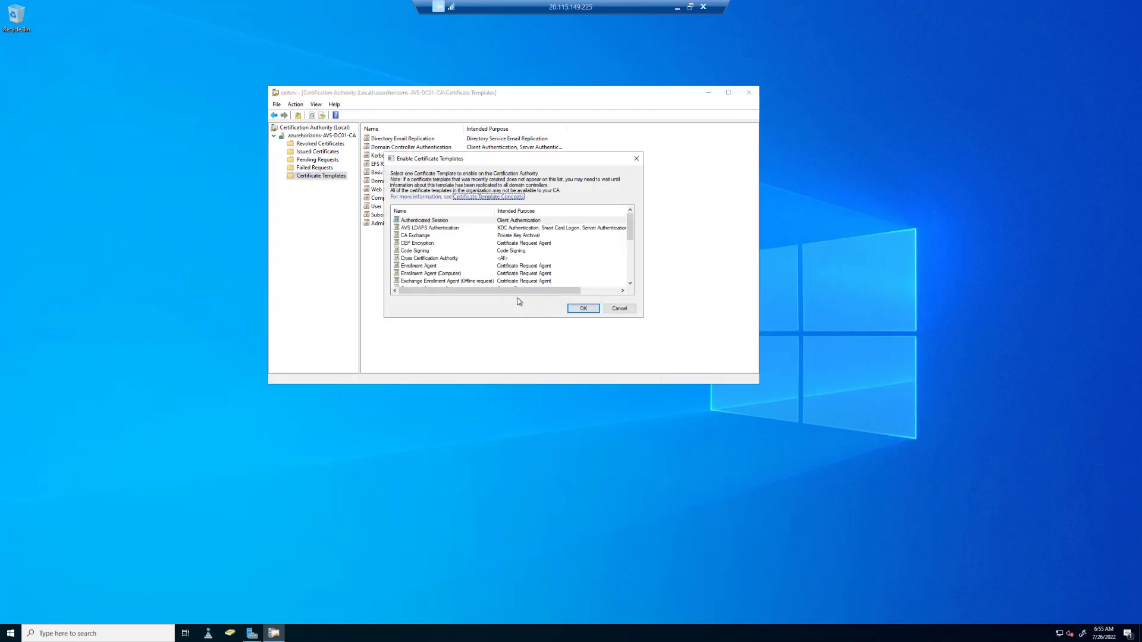
click(439, 229)
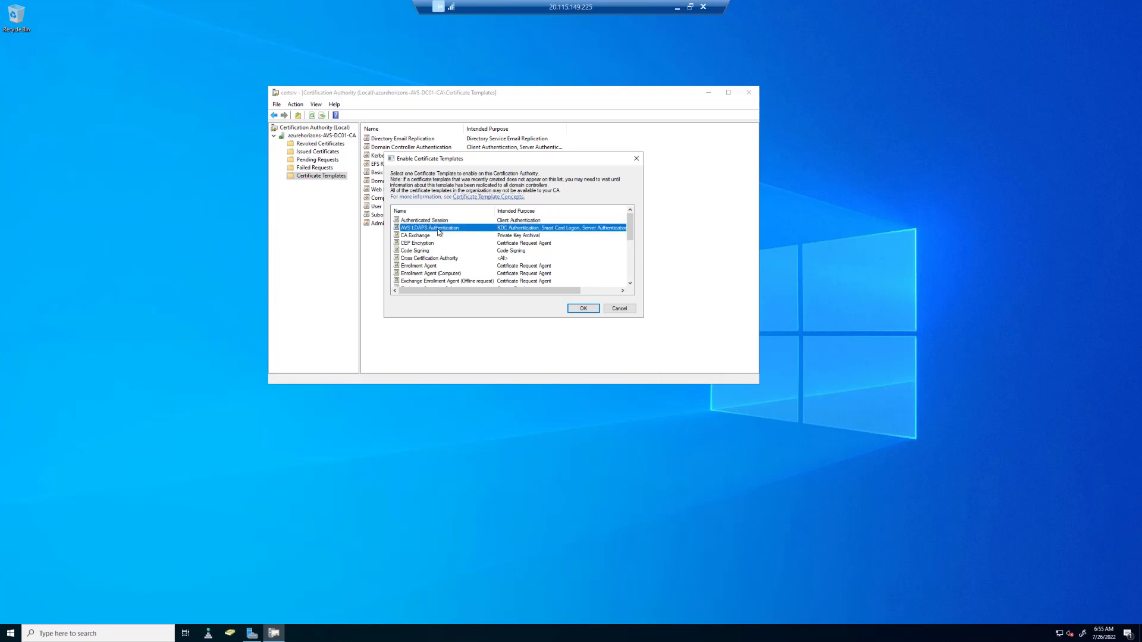
click(584, 308)
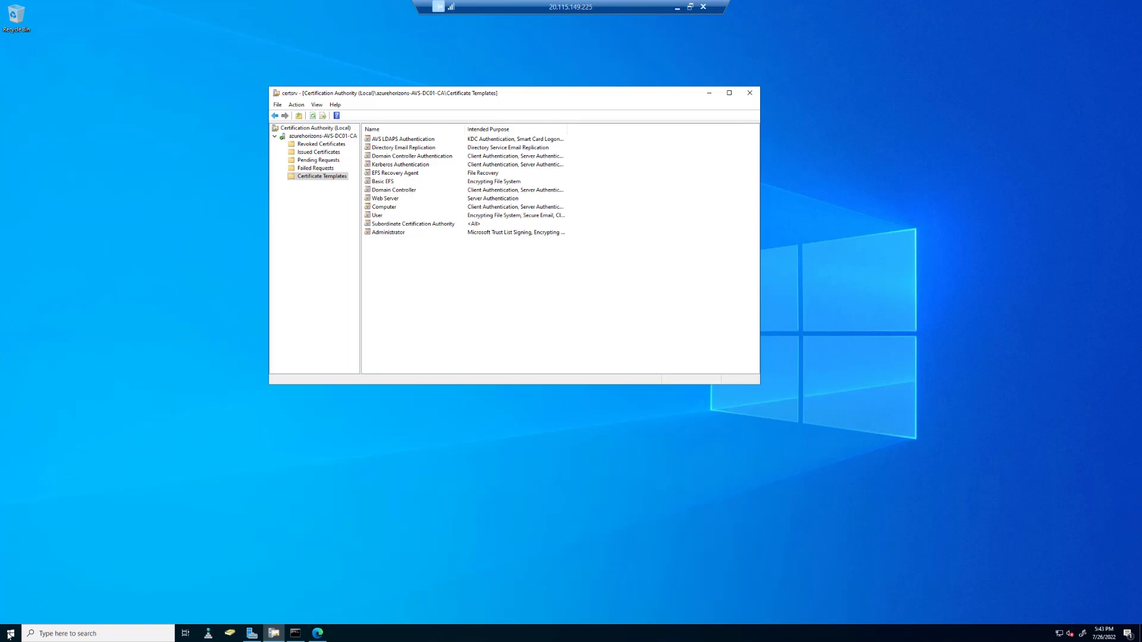
Step: Open the local computer certificate management console, minimize the Certification Authority window, and enlarge the new console window
click(9, 635)
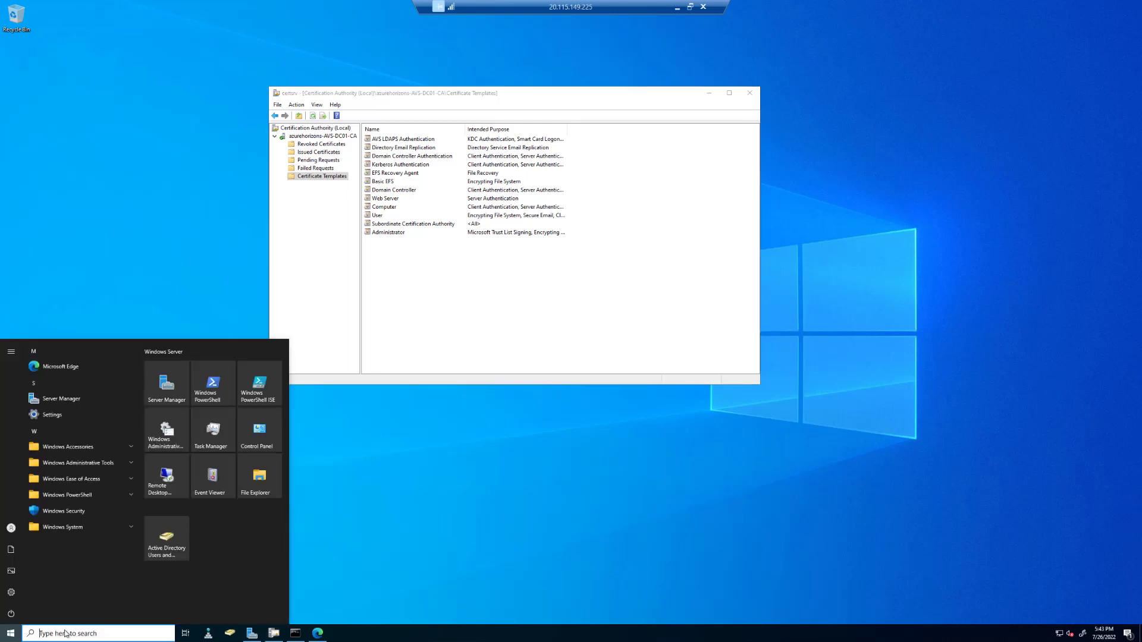
text(certifi)
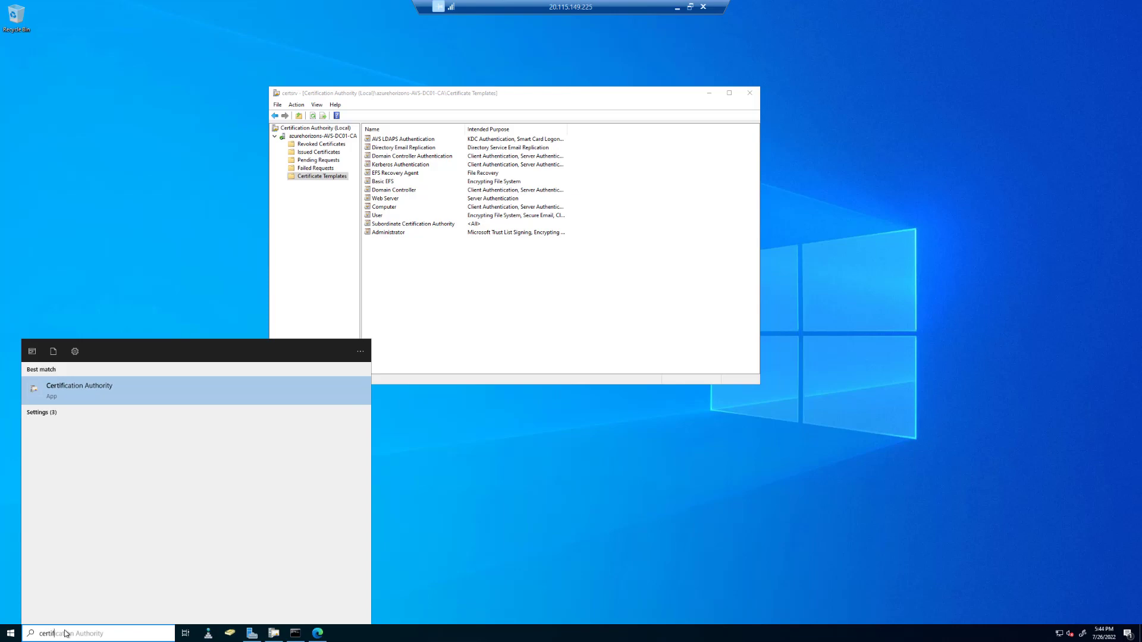
text(cates)
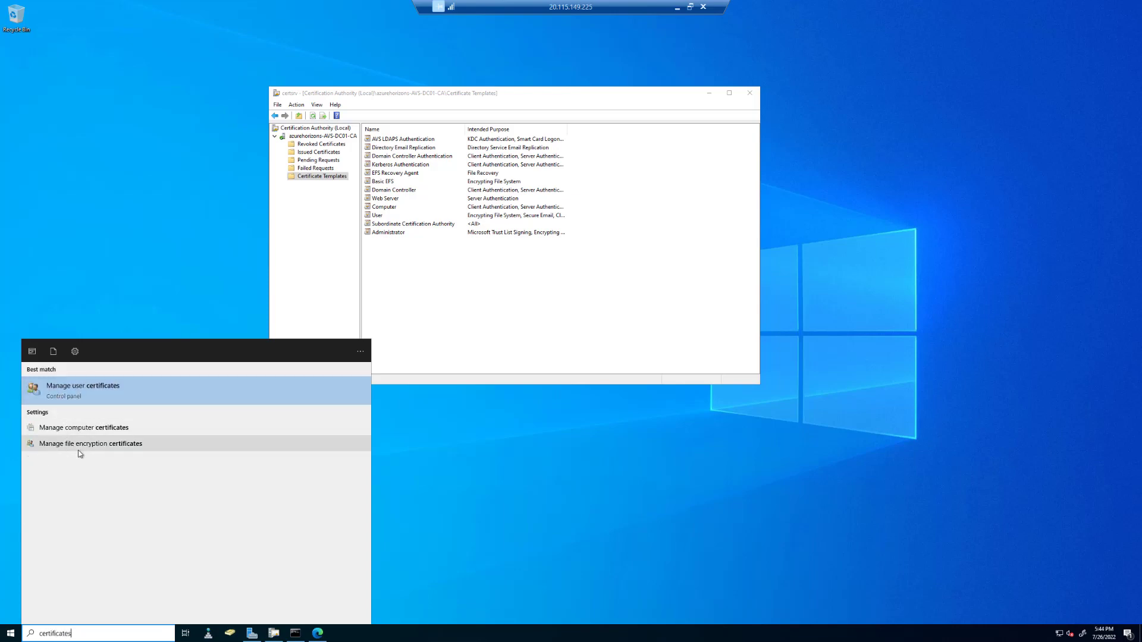
click(85, 428)
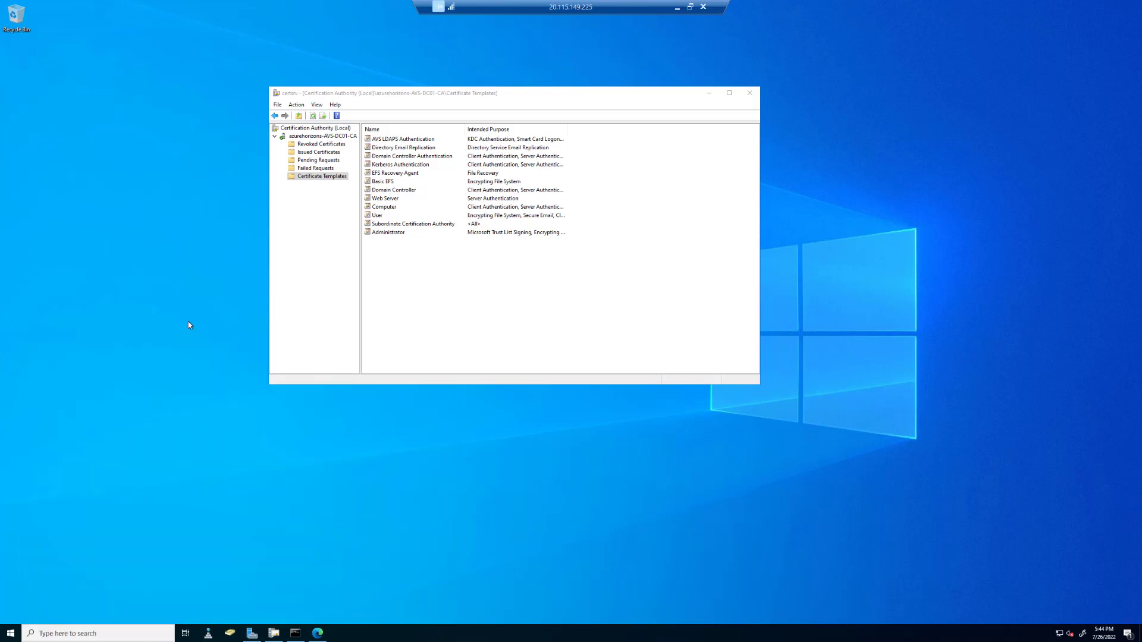
click(714, 97)
drag(178, 209, 548, 120)
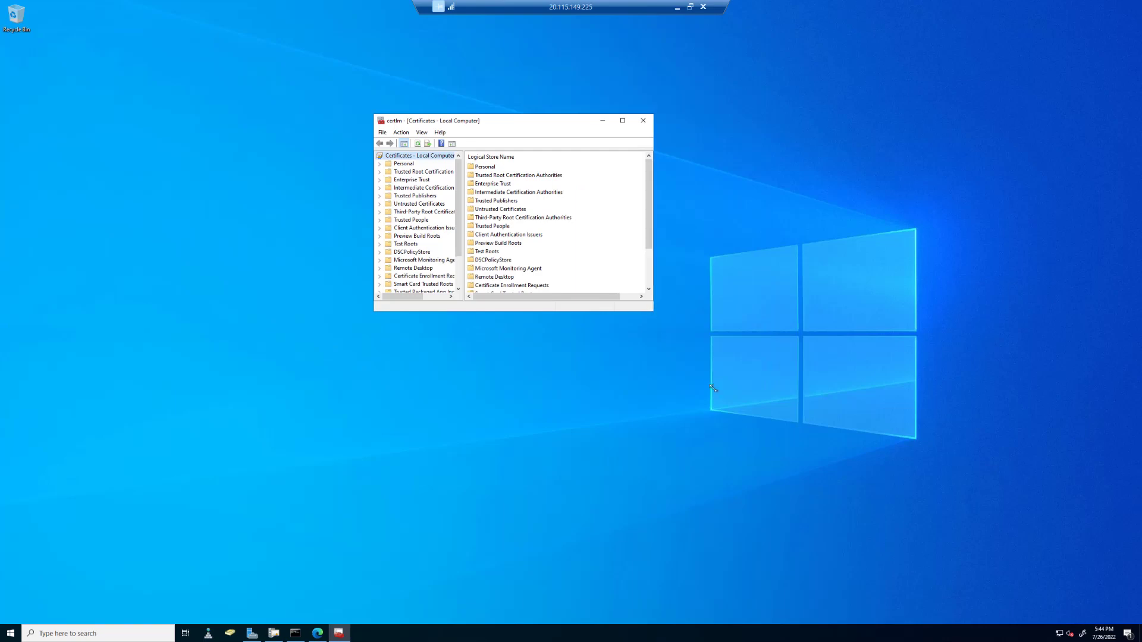
drag(714, 389, 815, 471)
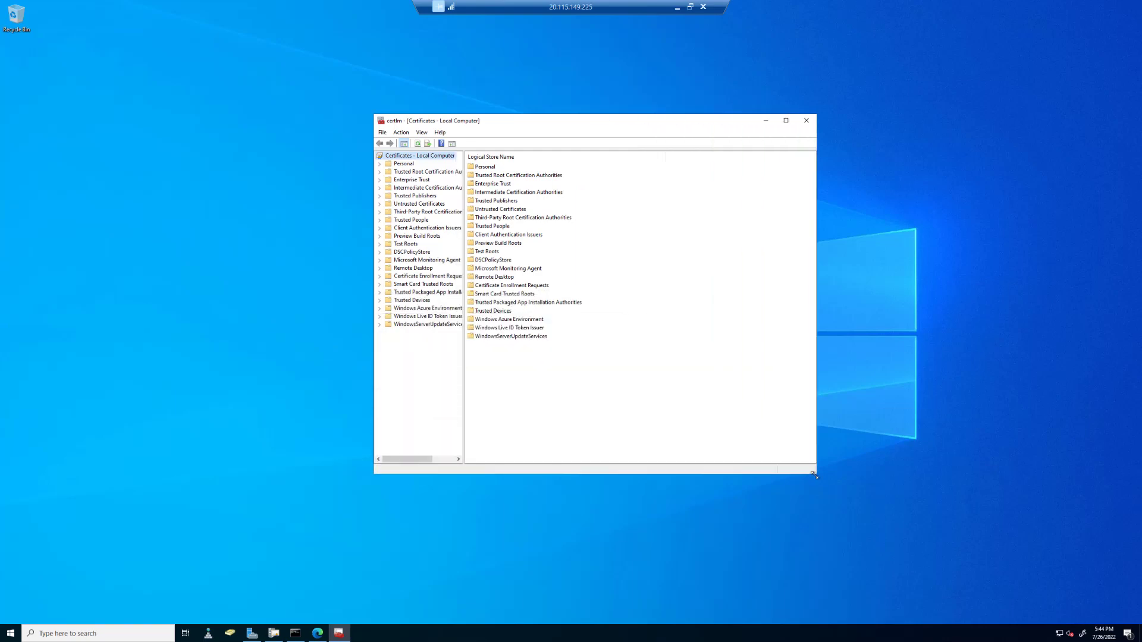
Step: Start a new certificate request in the Personal certificates store using the Active Directory Enrollment Policy
click(379, 166)
click(409, 173)
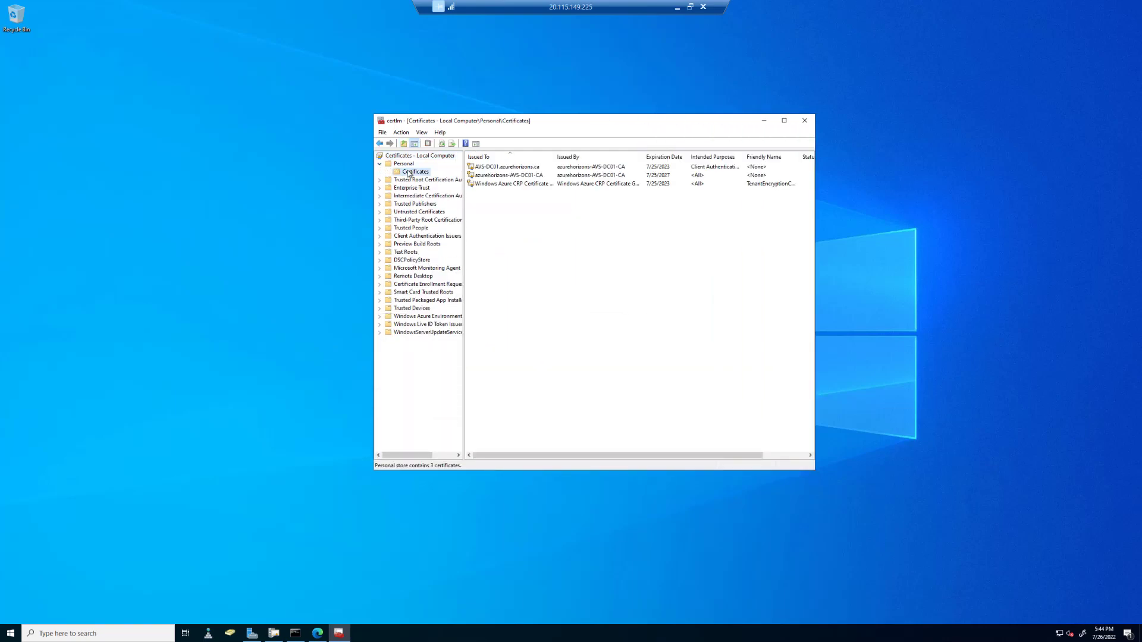
right_click(410, 176)
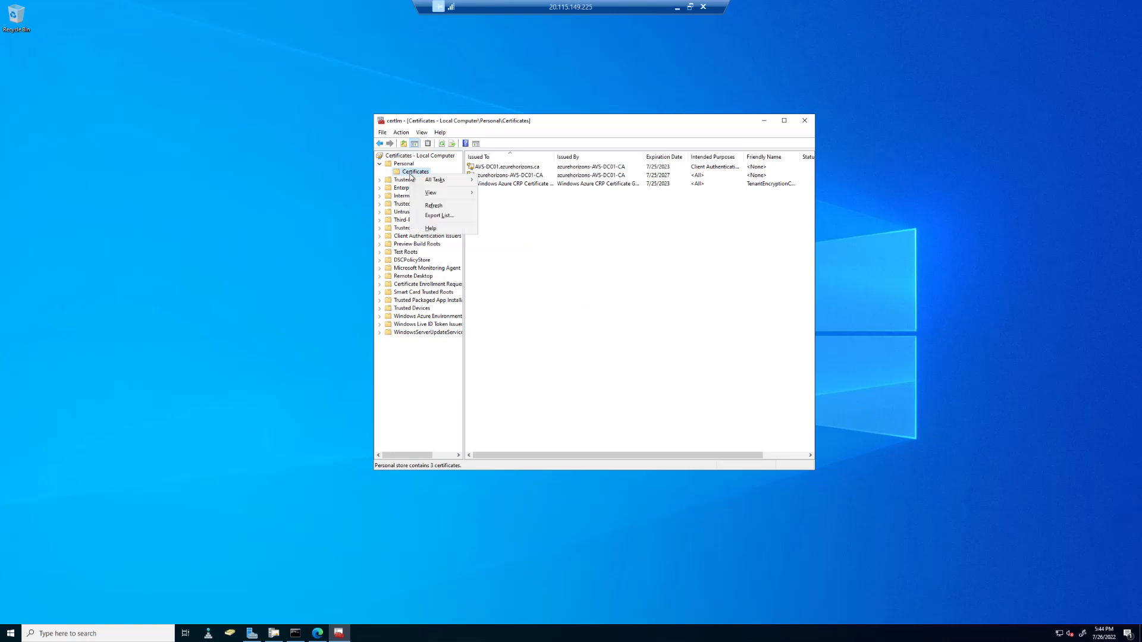
mouse_move(441, 184)
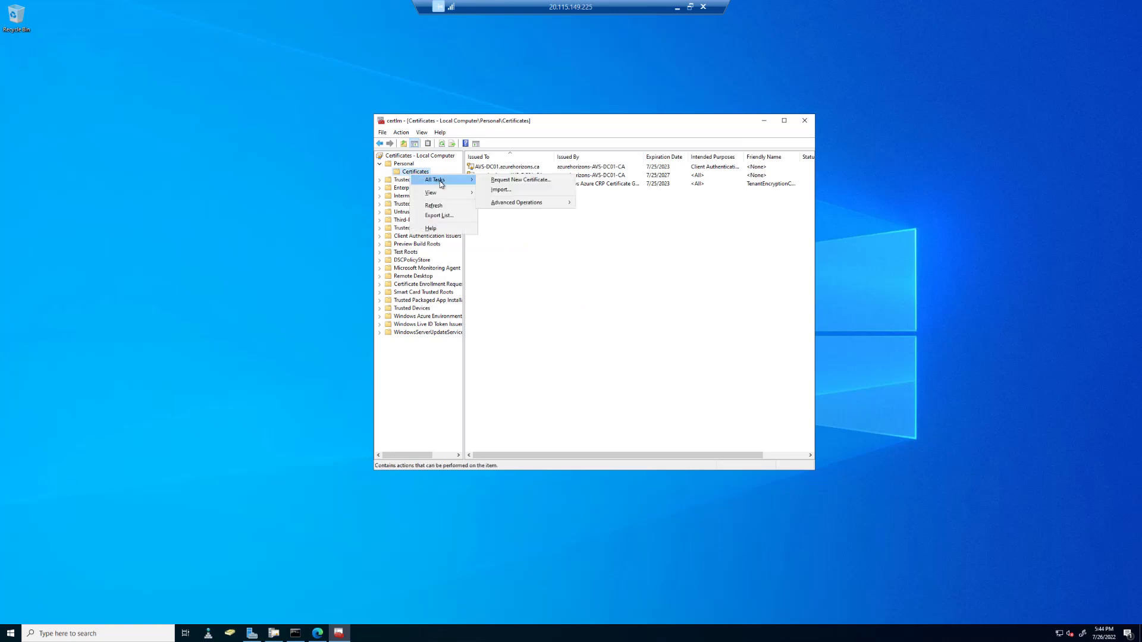
click(513, 181)
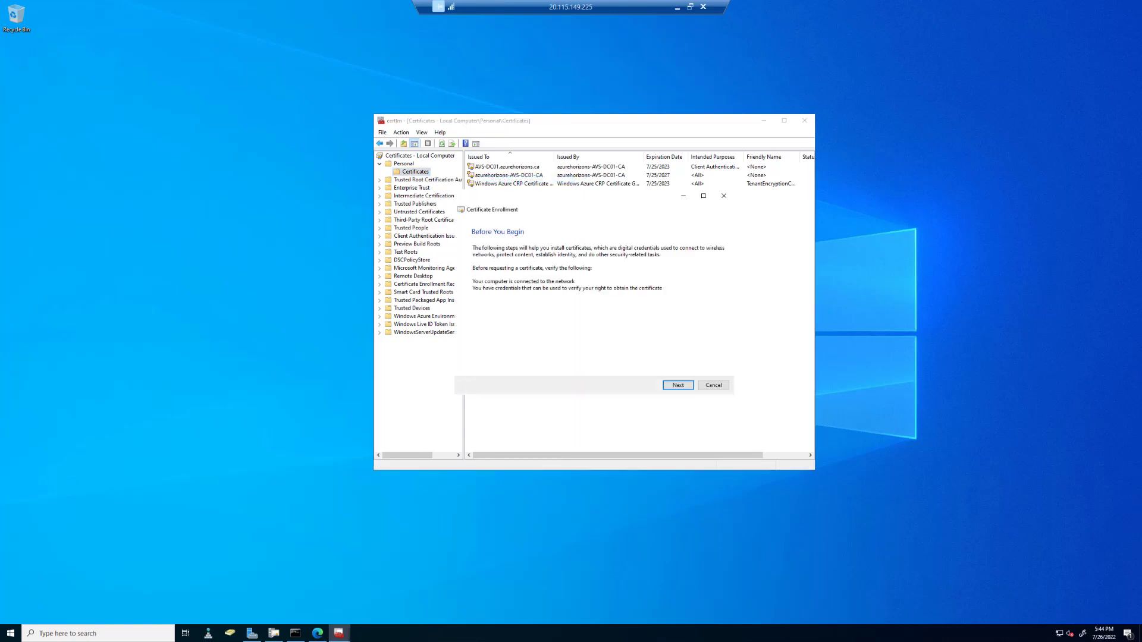
click(684, 387)
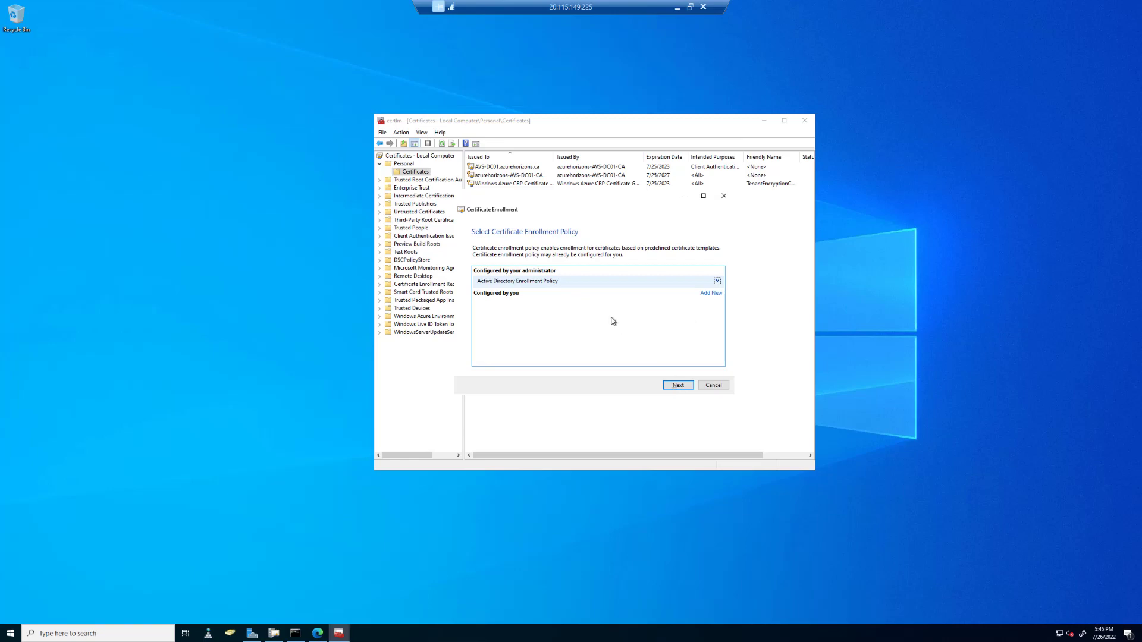
click(678, 386)
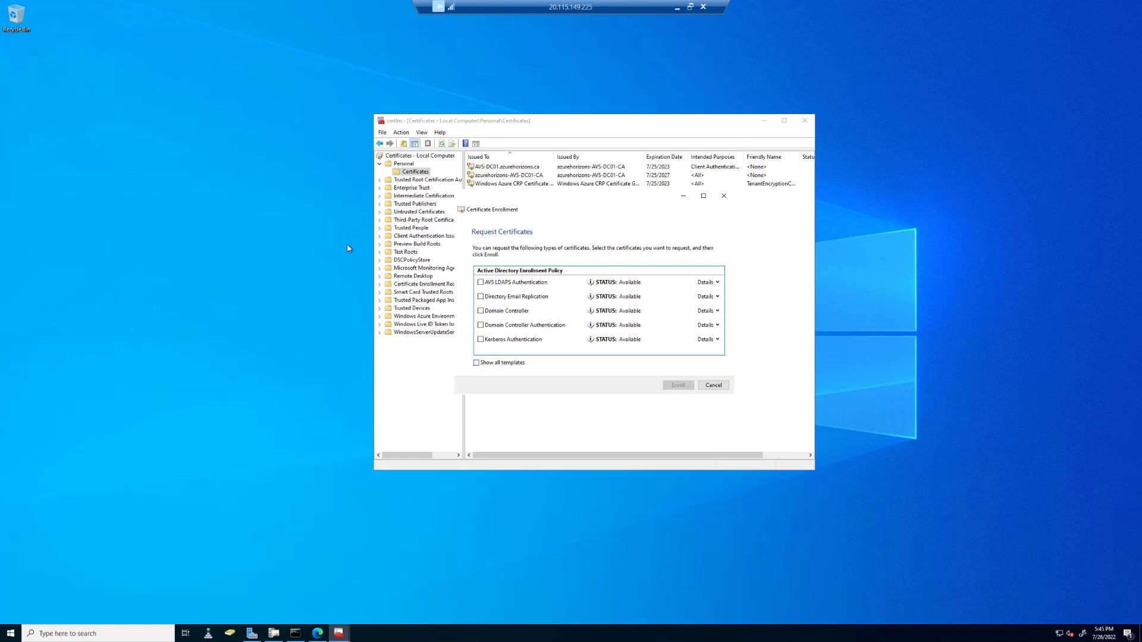
Step: Enroll for the AVS LDAPS Authentication certificate and finish the enrollment wizard
click(480, 283)
click(678, 386)
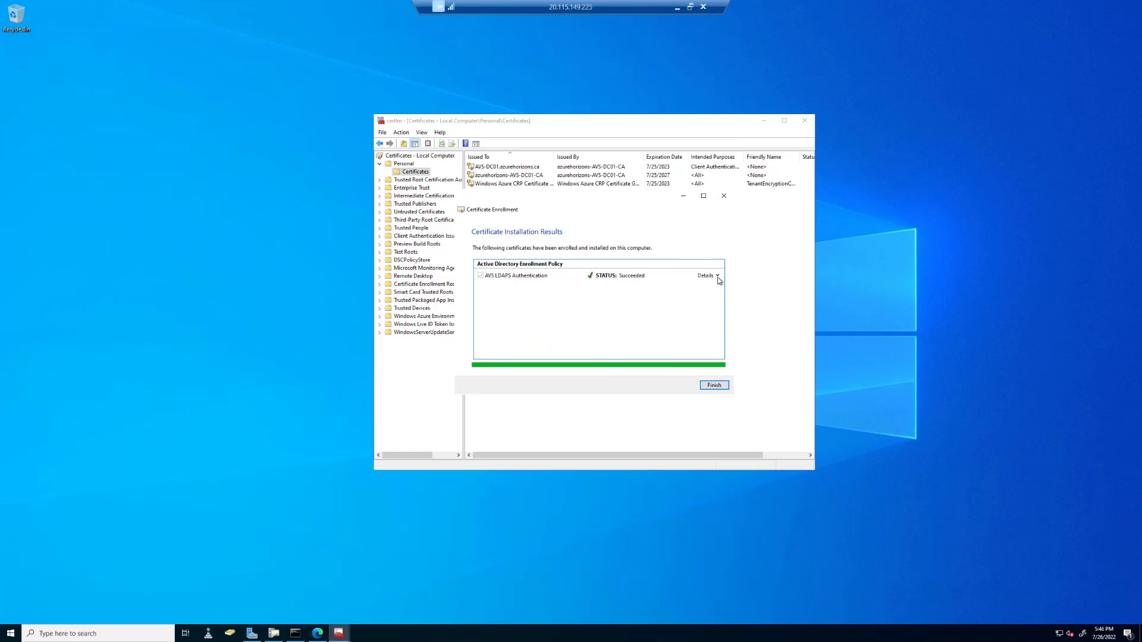
click(718, 277)
click(717, 278)
click(715, 386)
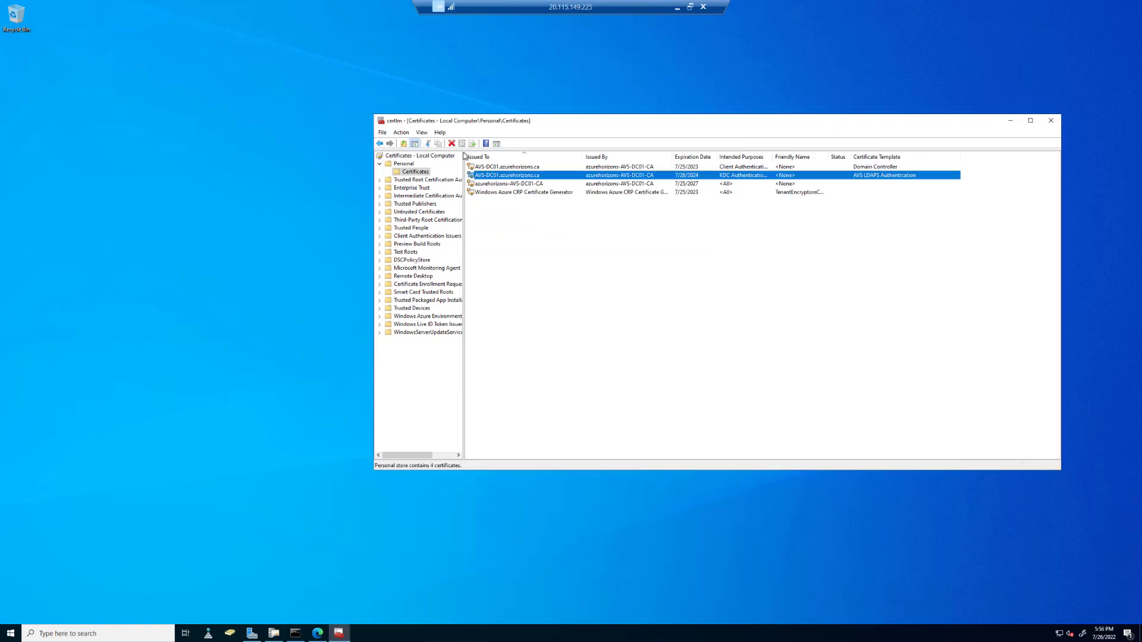
Step: Start exporting the AVS LDAPS Authentication certificate without its private key, in Base-64 encoded X.509 (.CER) format
right_click(496, 176)
mouse_move(523, 191)
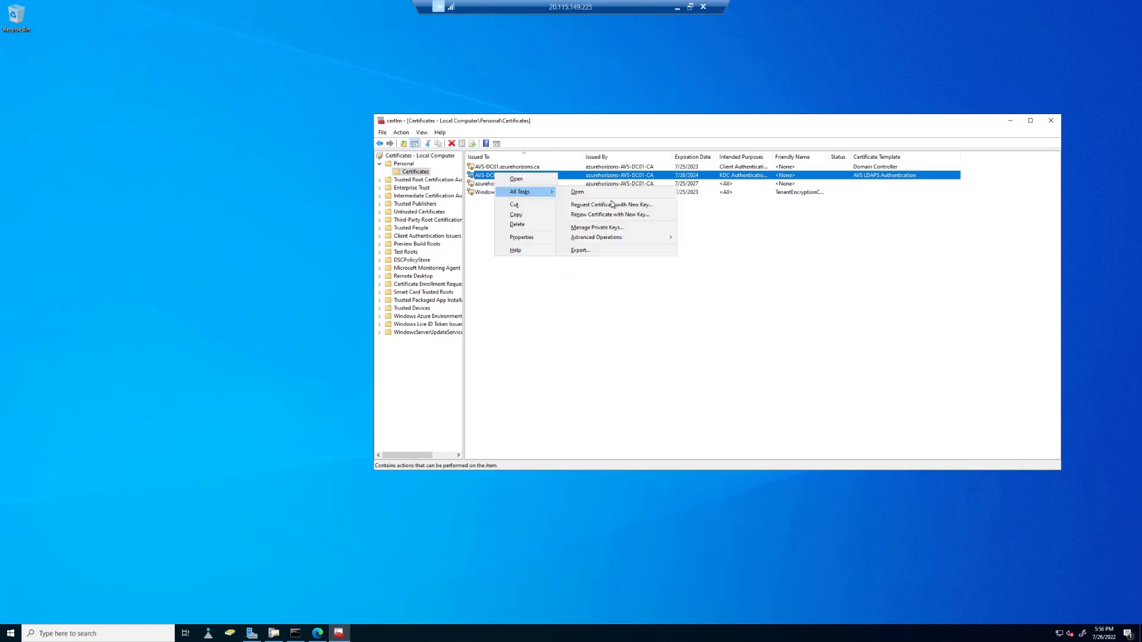
click(582, 251)
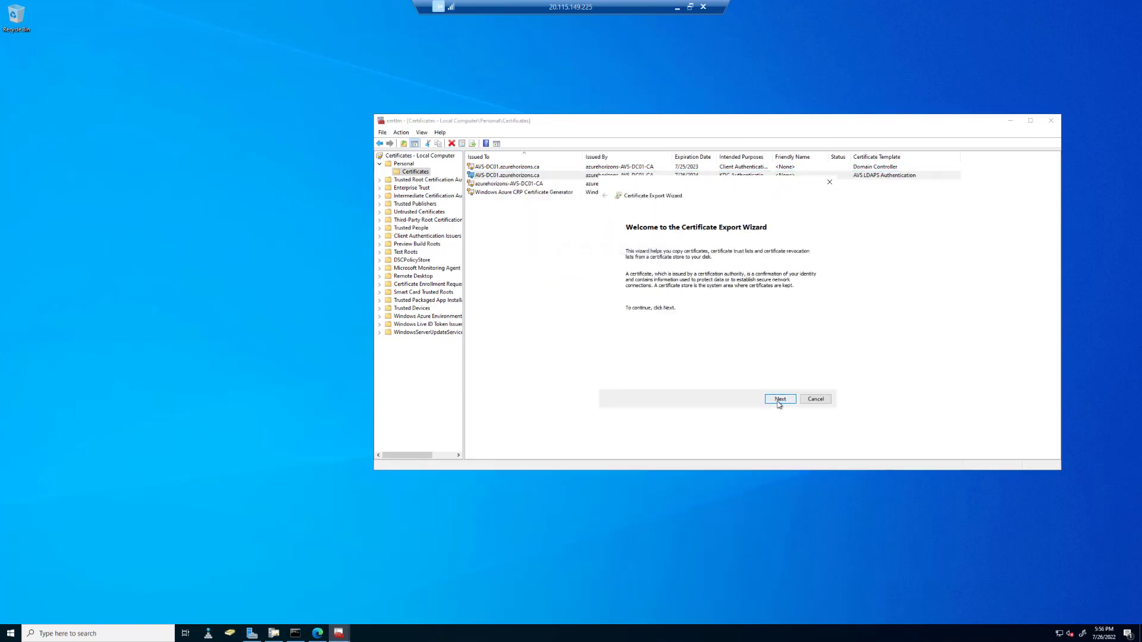
click(779, 399)
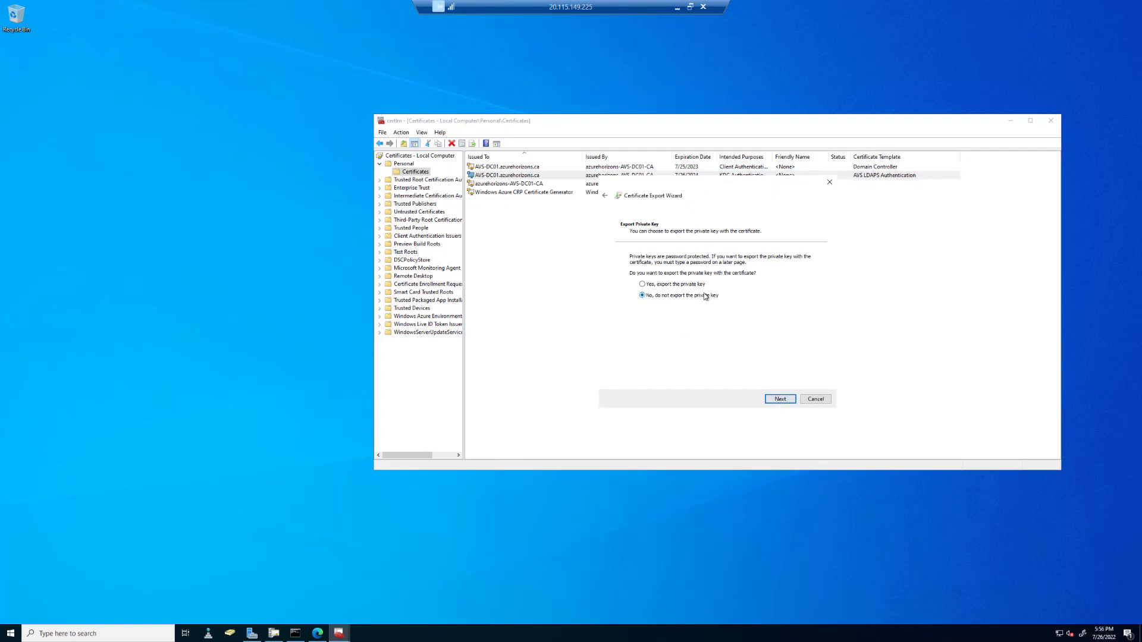
click(780, 399)
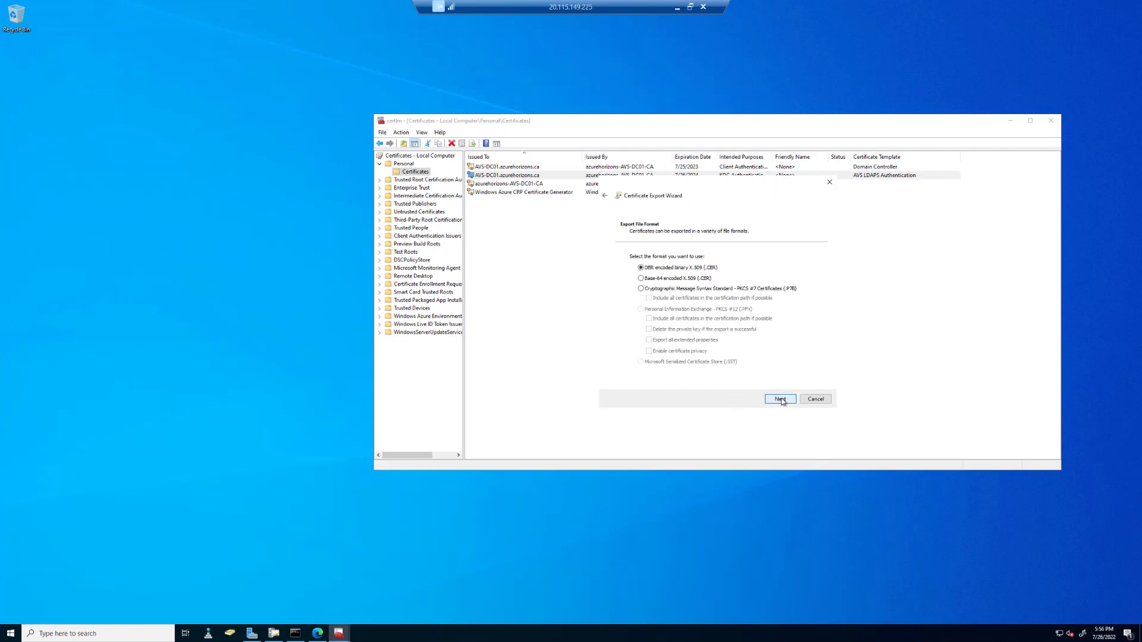
click(643, 280)
click(778, 400)
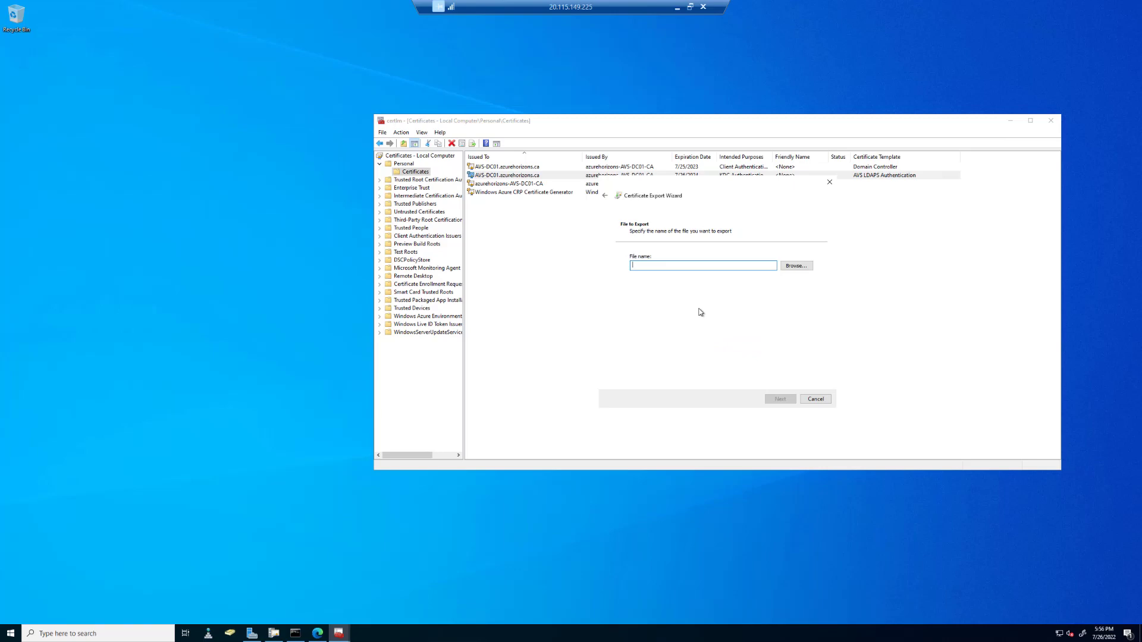
Step: Name the export file LDAPS-Auth-For-AVS and finish the certificate export
text(C)
text(DAPS-Auth-For-AVS)
click(780, 399)
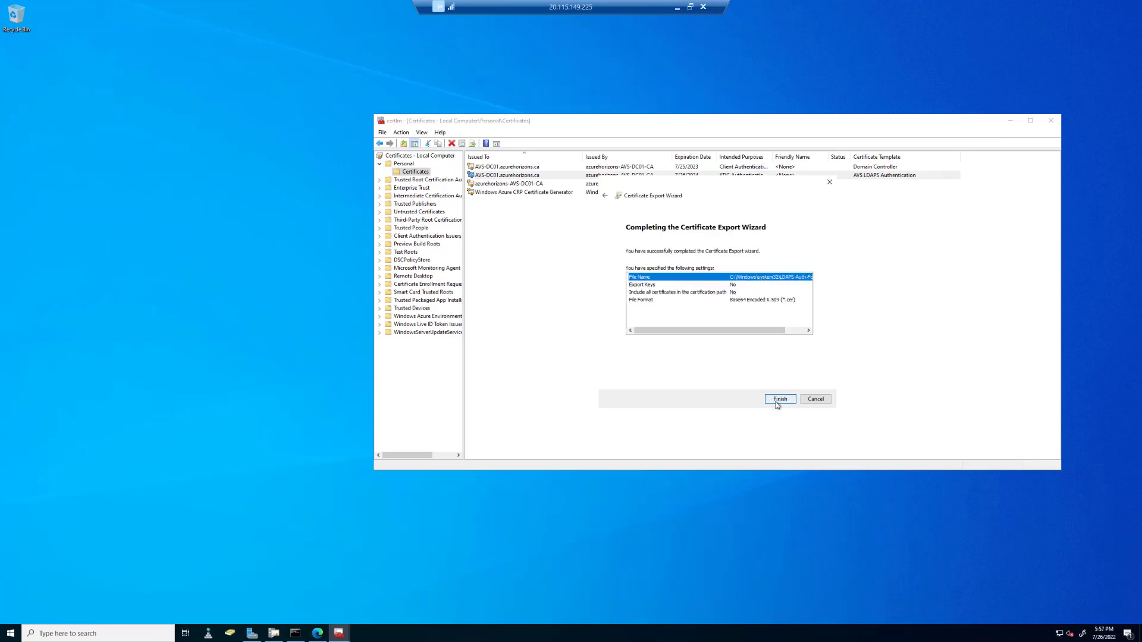
click(778, 402)
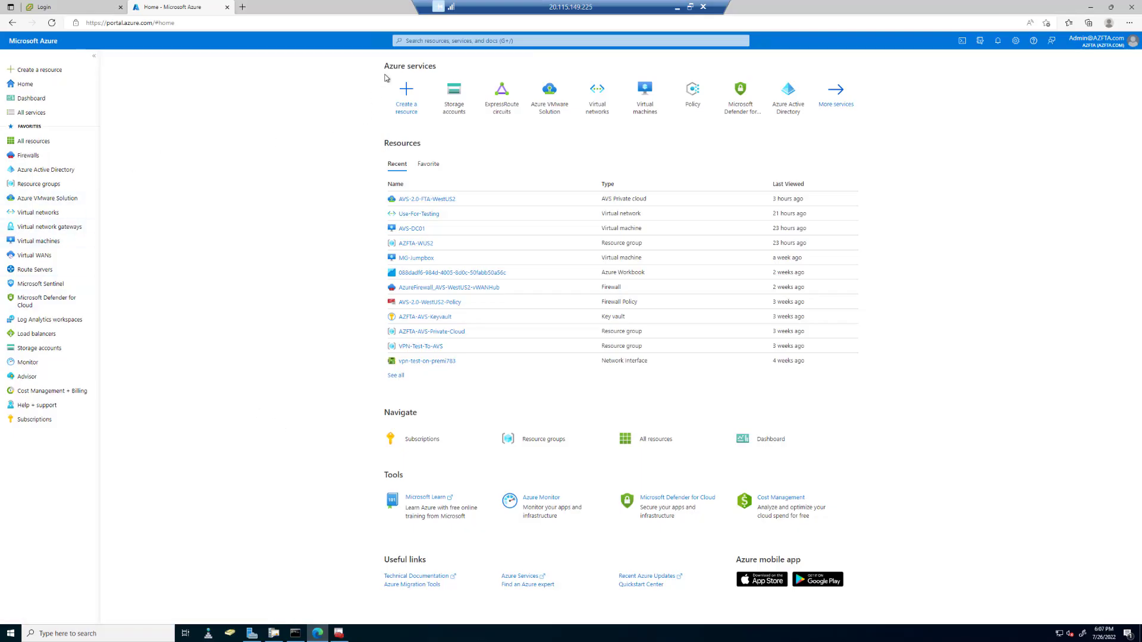
Step: Start a new Azure storage account named avsdc01 in the AZFTA-WUS2 resource group
click(462, 93)
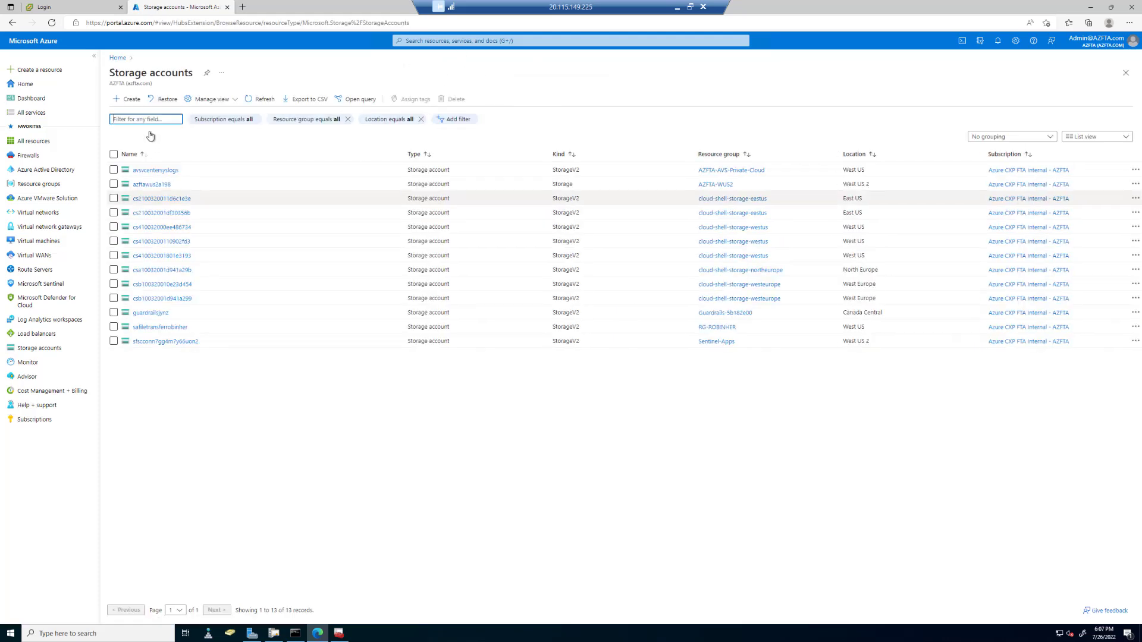
click(126, 100)
click(306, 242)
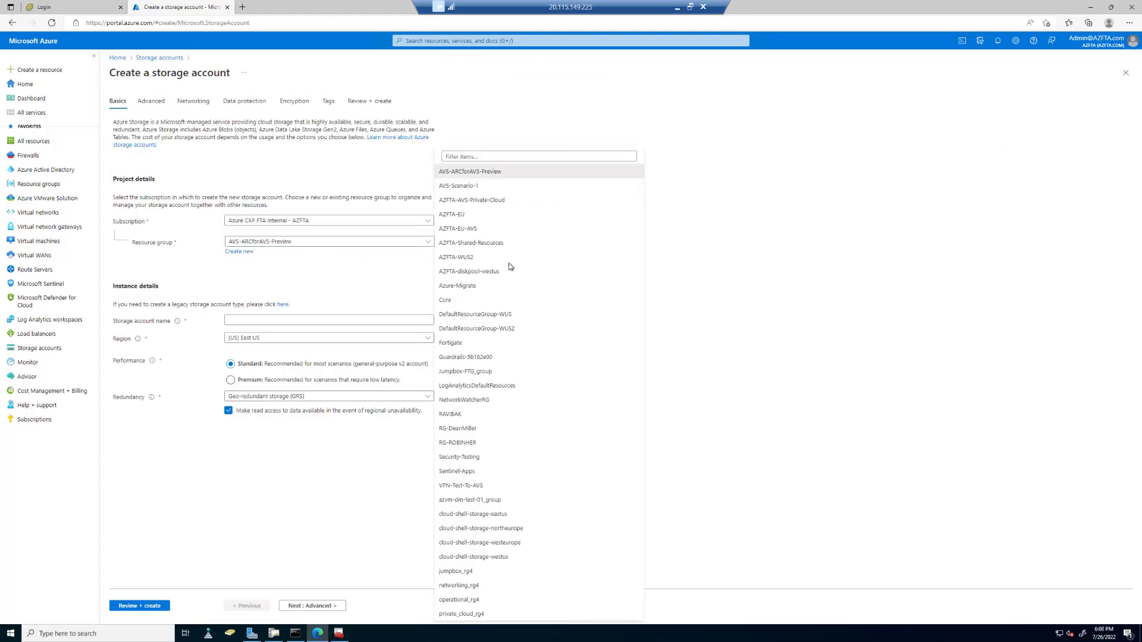
click(459, 257)
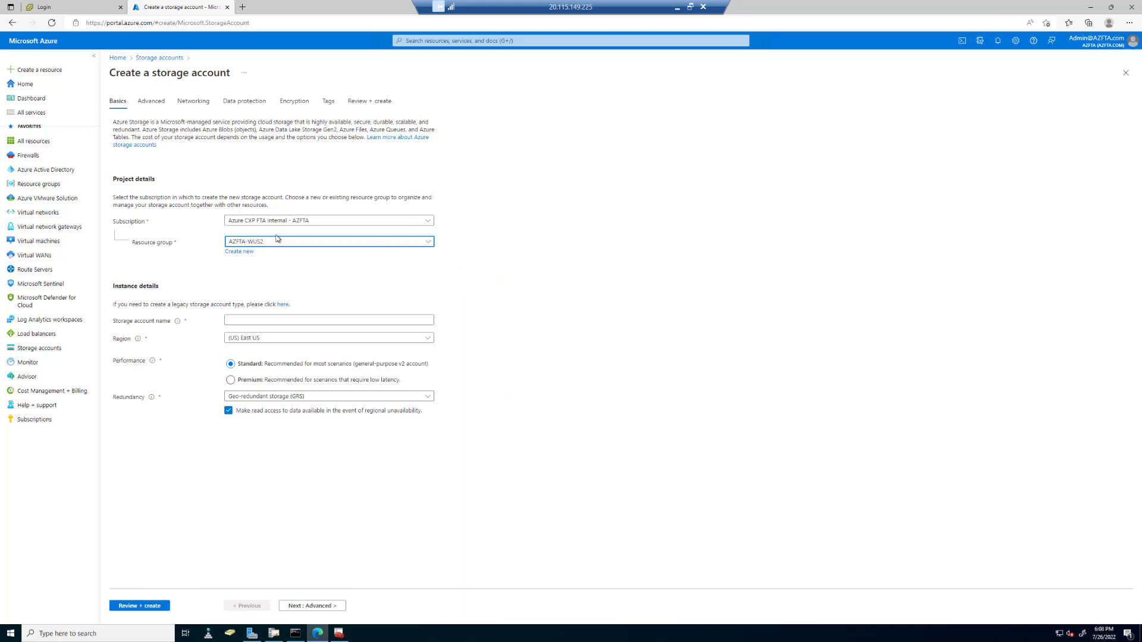
click(318, 316)
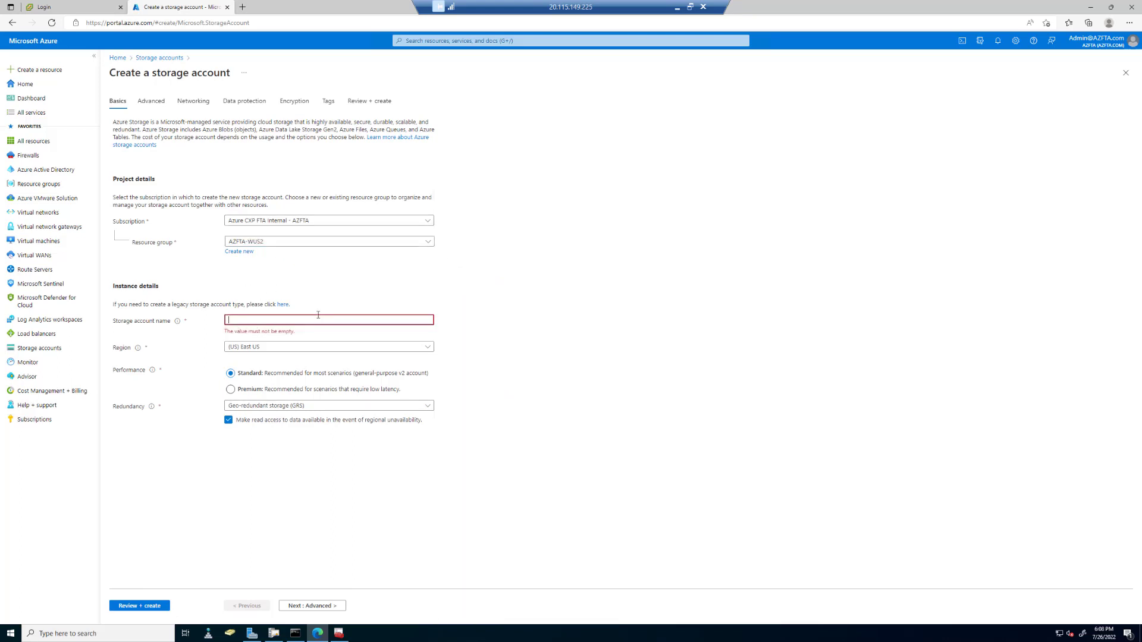
text(avsdc01)
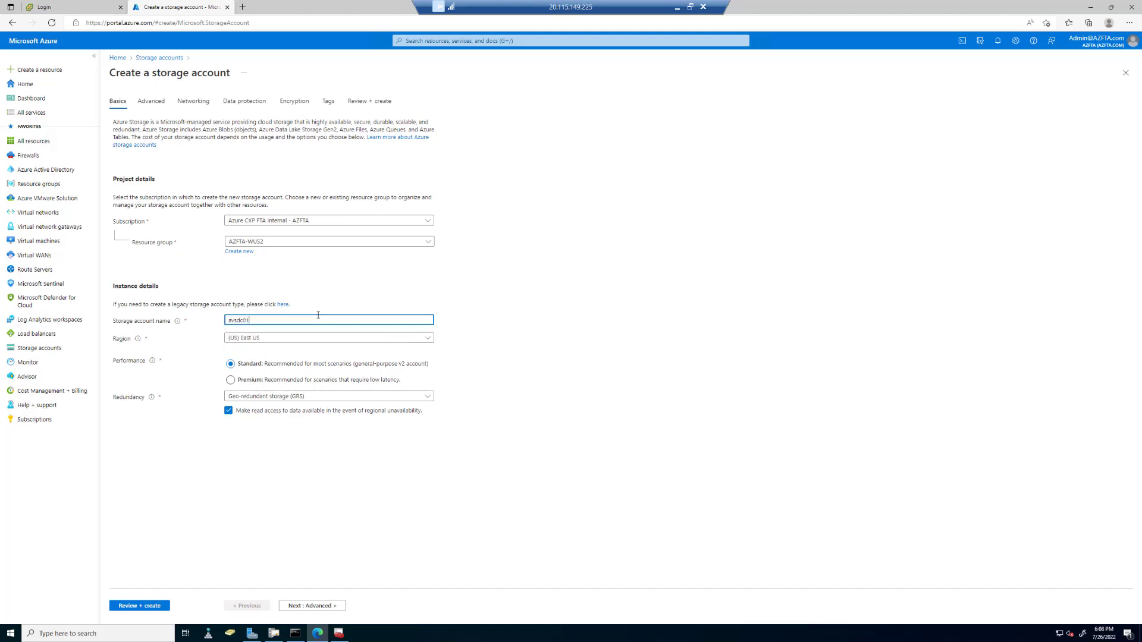
Step: Set the storage account's region to (US) West US 2 and its redundancy to locally-redundant storage (LRS)
click(300, 338)
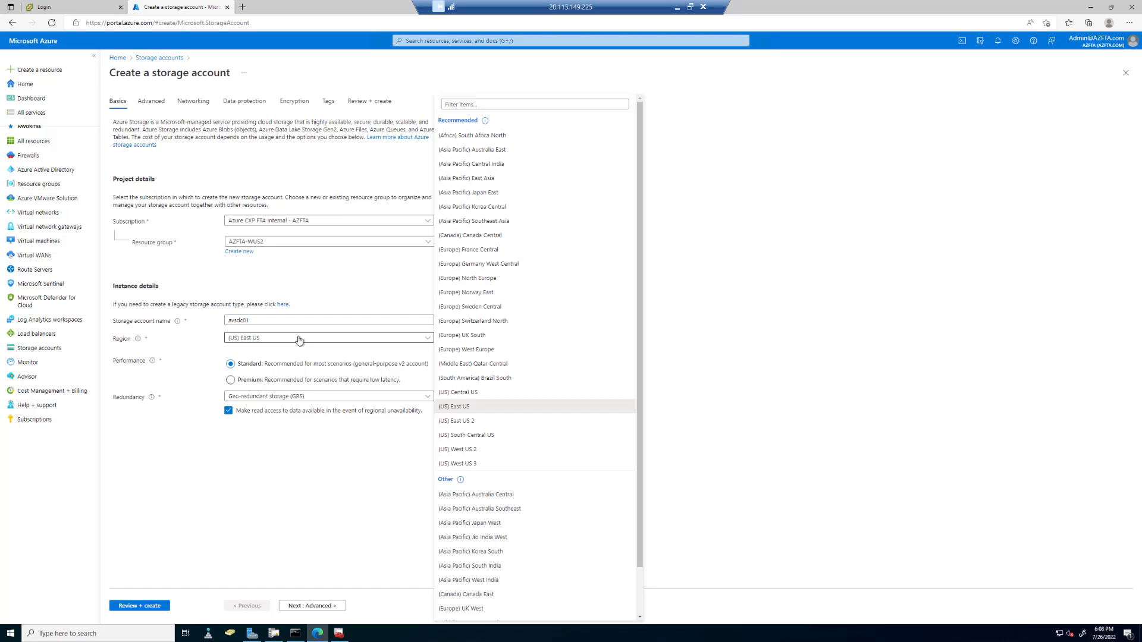
text(west us)
click(470, 375)
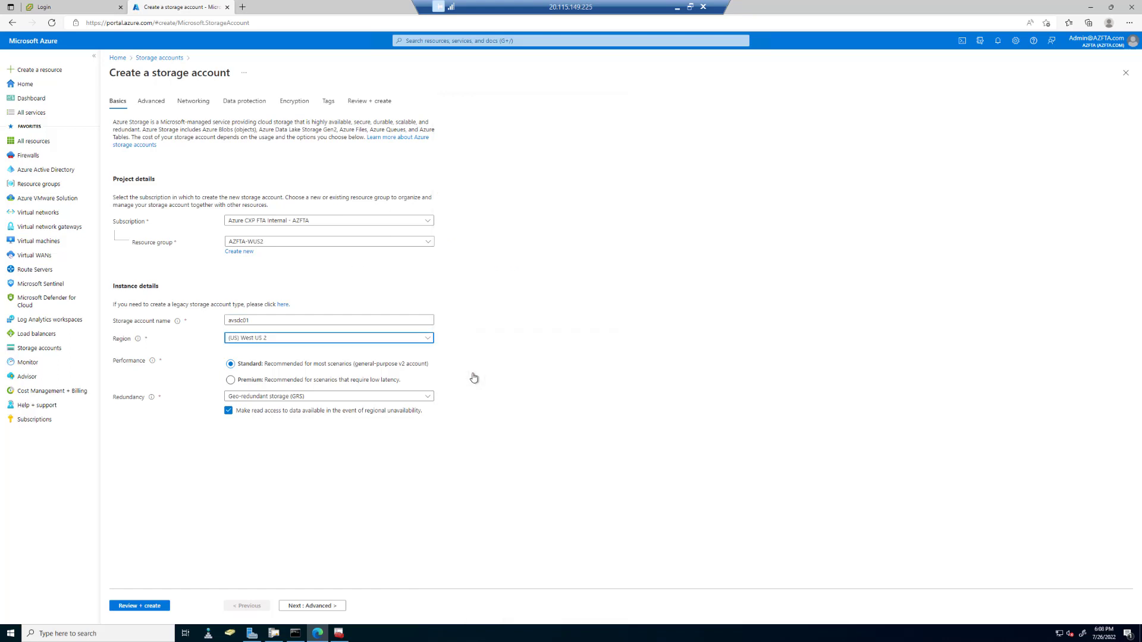
click(301, 404)
click(283, 411)
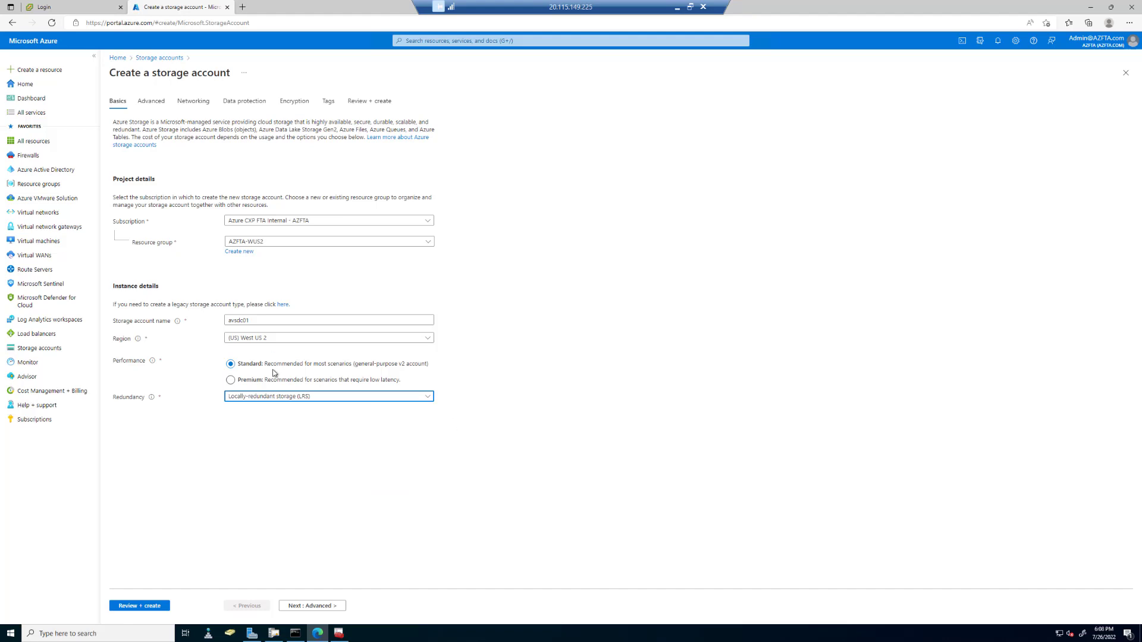
Step: Accept the default advanced, networking, data protection, encryption and tag settings and proceed to the storage account's review
click(316, 610)
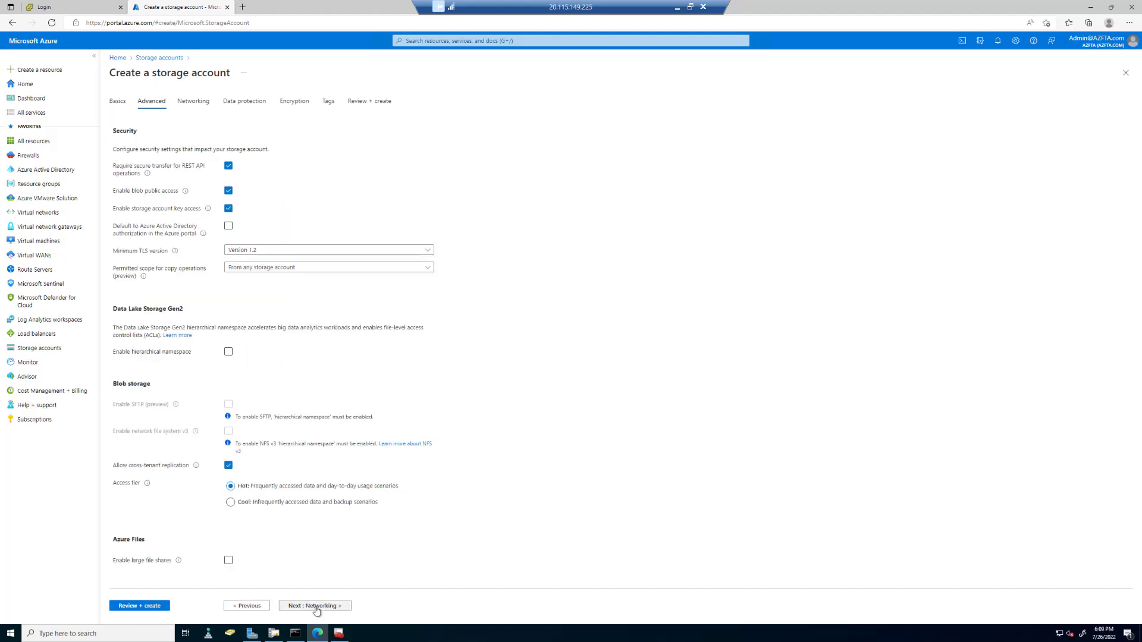
click(318, 609)
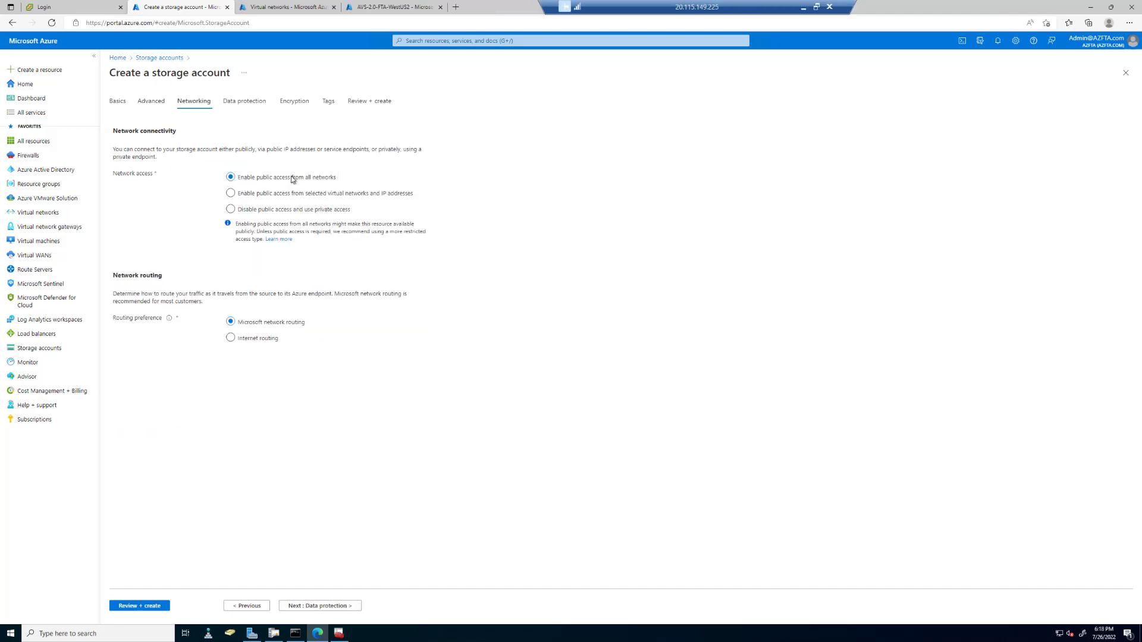
click(315, 607)
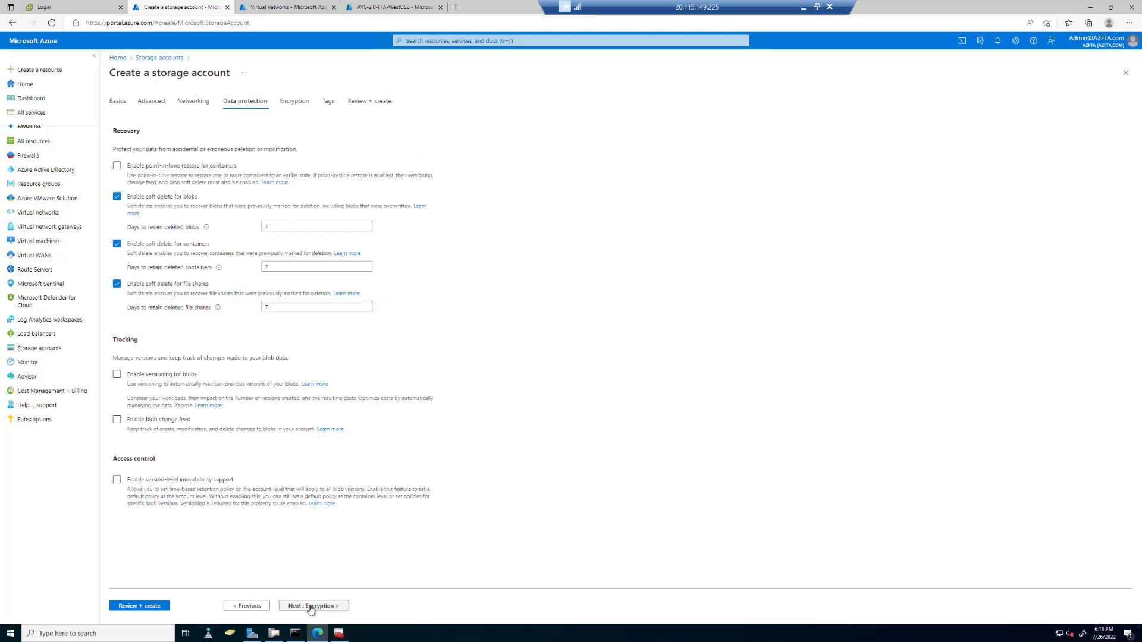
click(311, 607)
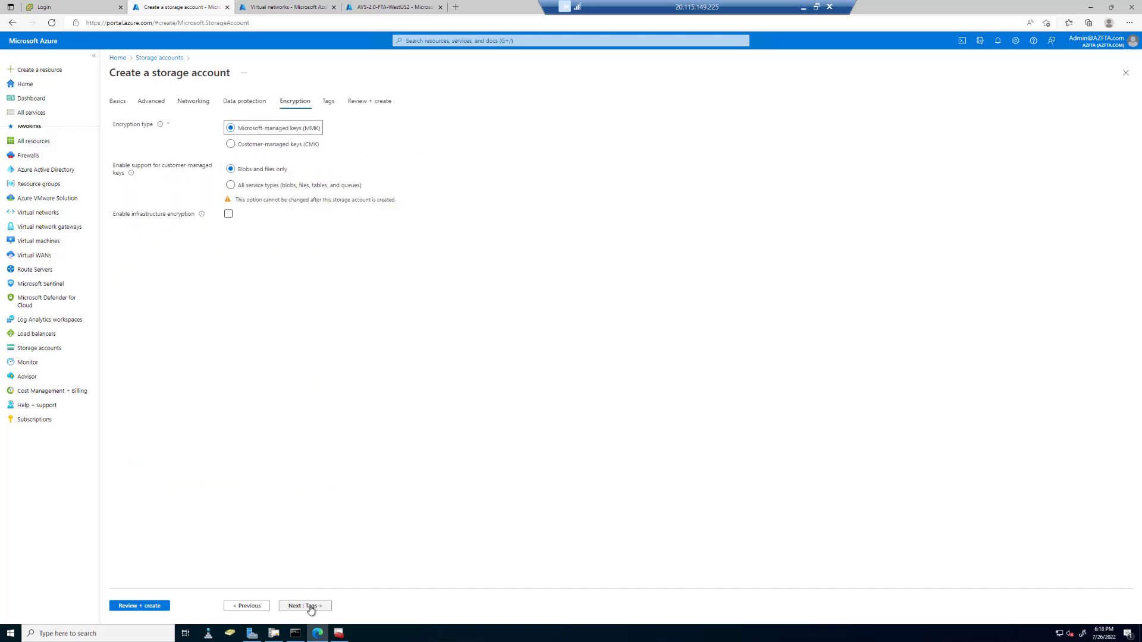
click(311, 606)
click(309, 607)
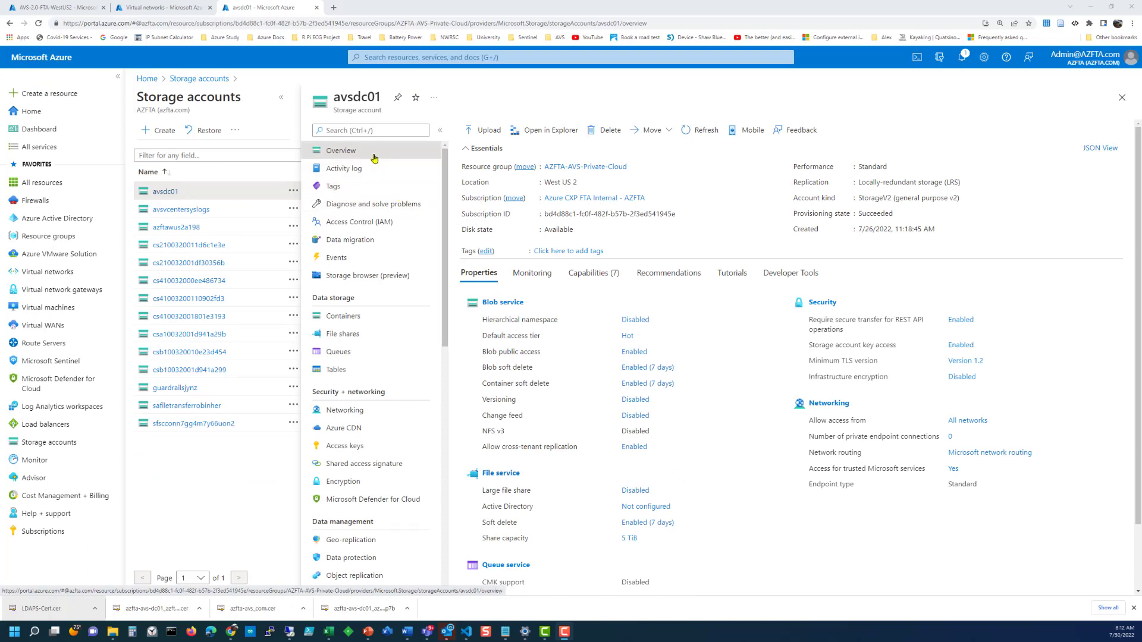
Step: Create a private blob container named ldapscontainer in the avsdc01 storage account
click(350, 317)
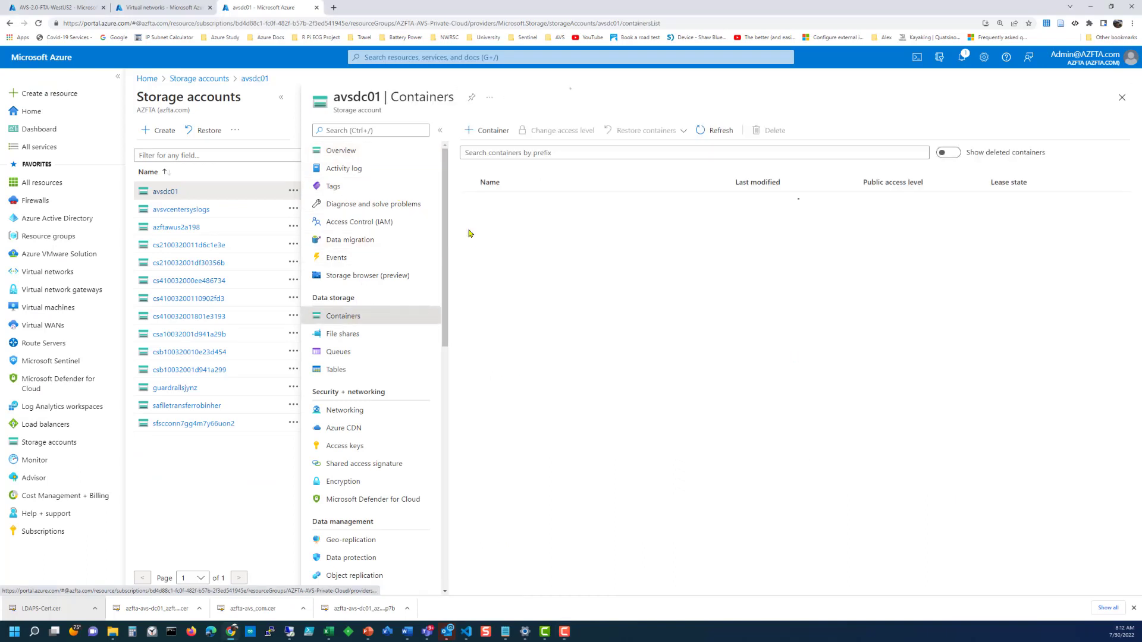
click(496, 141)
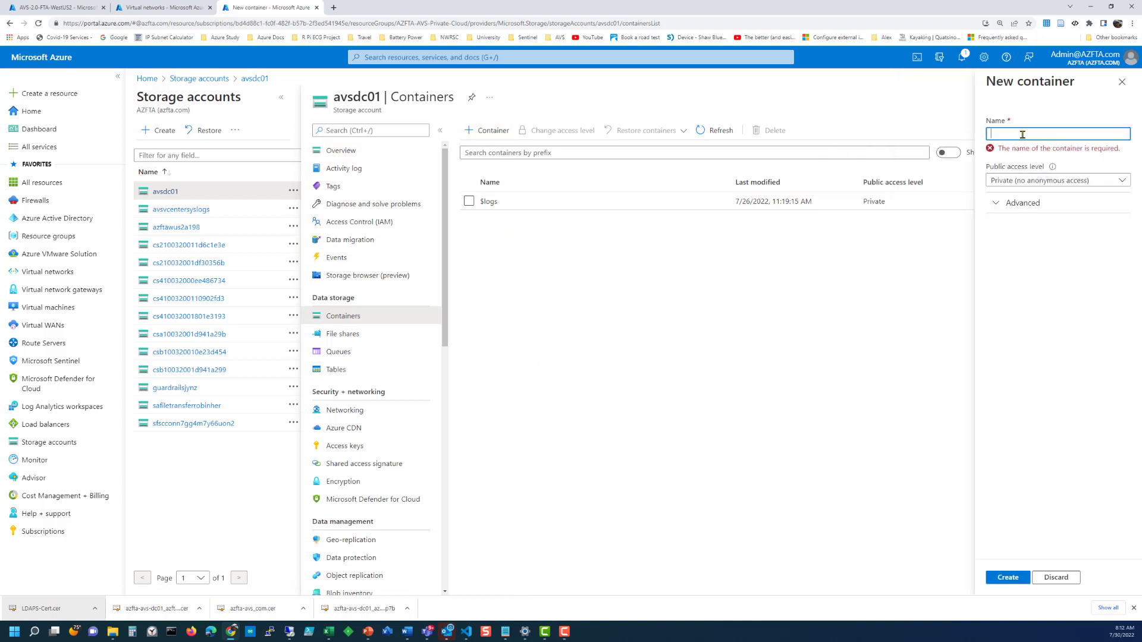
text(ldapscontainer)
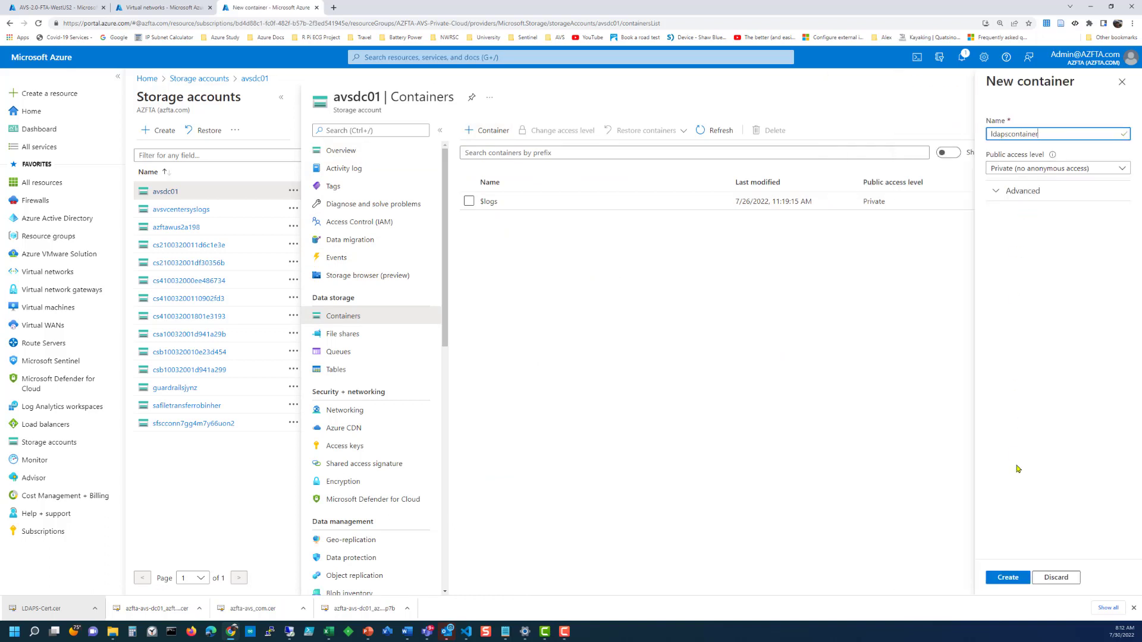
click(1008, 577)
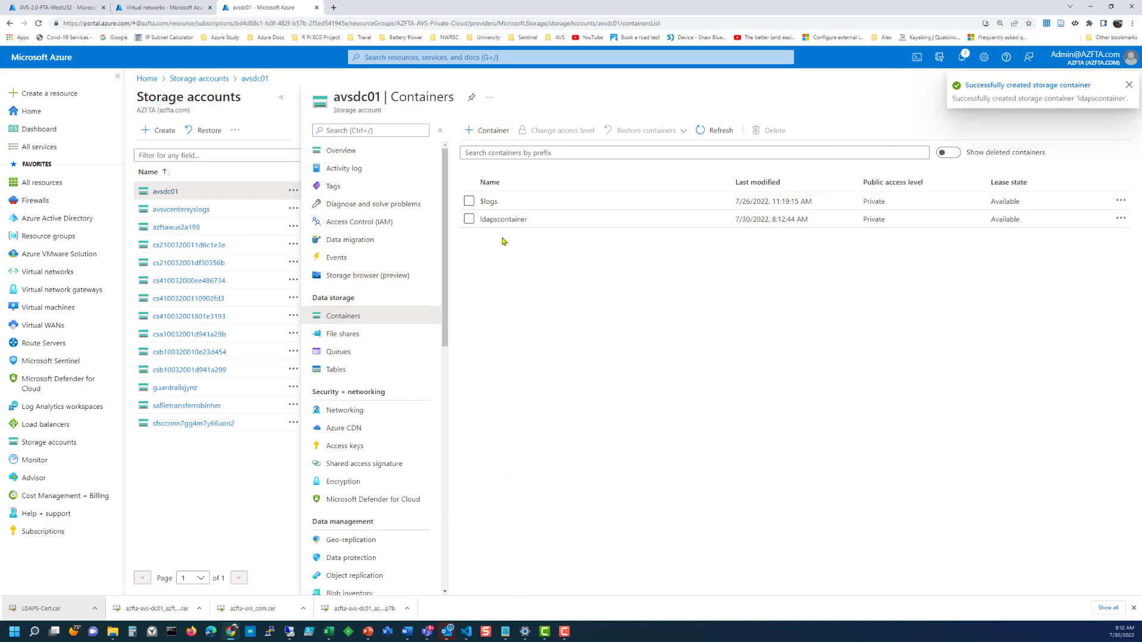
Step: Upload LDAPS-Cert.cer from the Downloads folder into ldapscontainer and close the upload pane
click(504, 220)
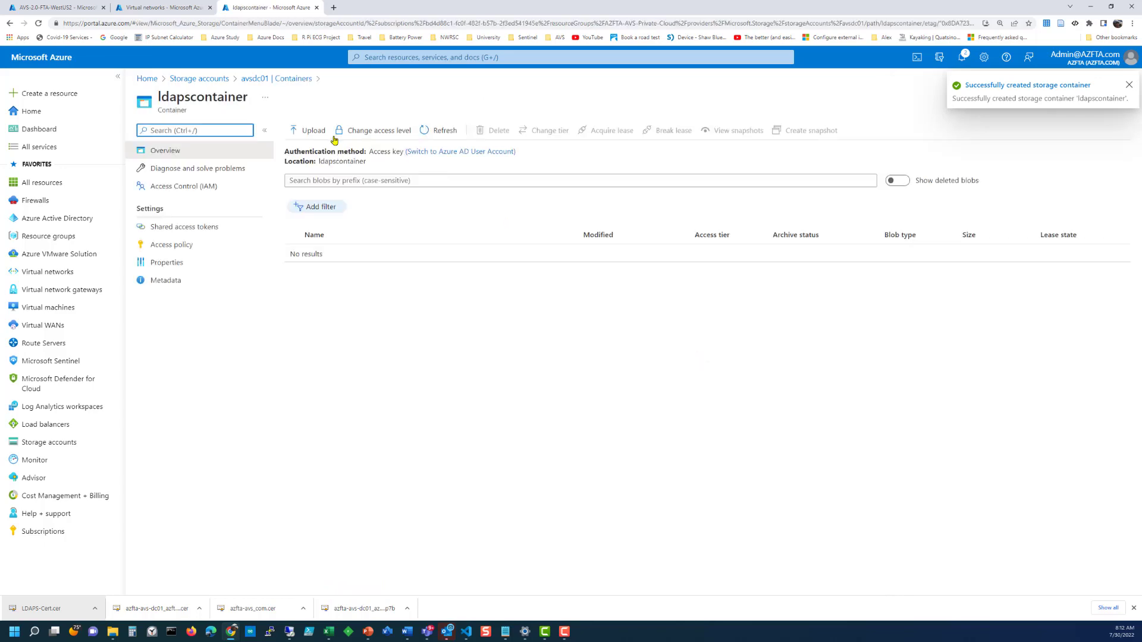
click(311, 130)
click(1124, 128)
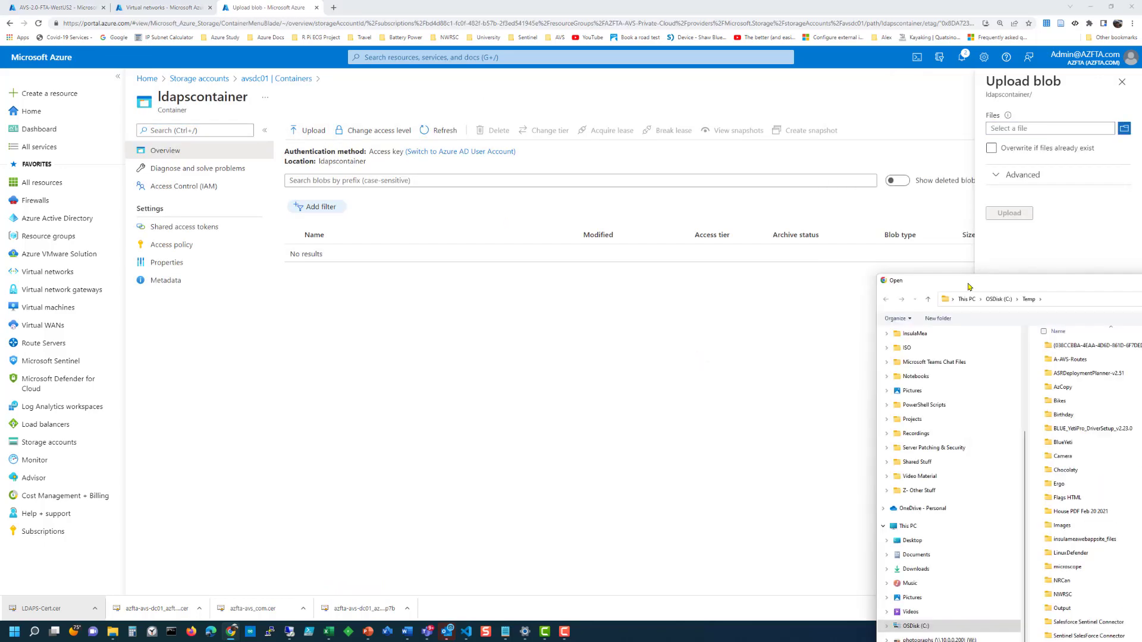
drag(1041, 262, 547, 104)
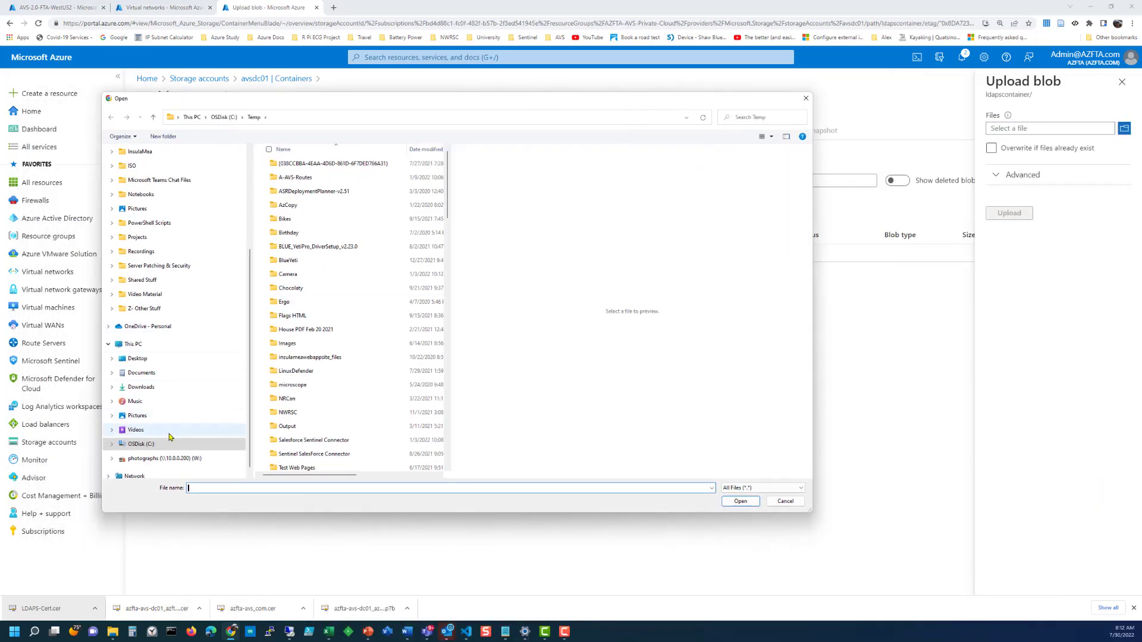
click(141, 387)
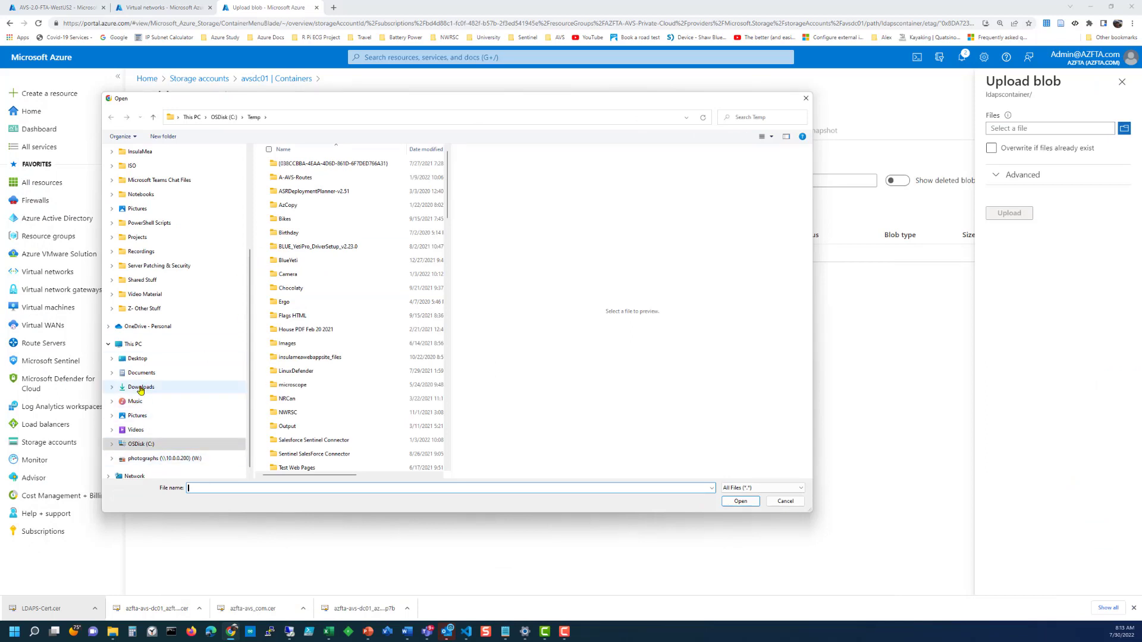
click(317, 177)
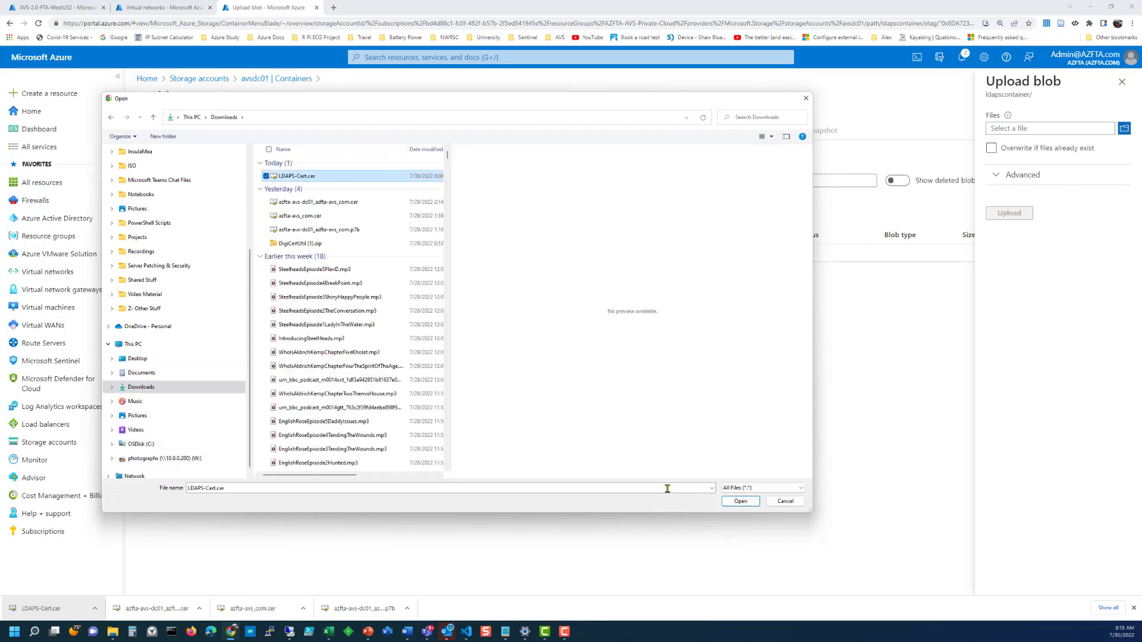
click(741, 501)
click(1006, 214)
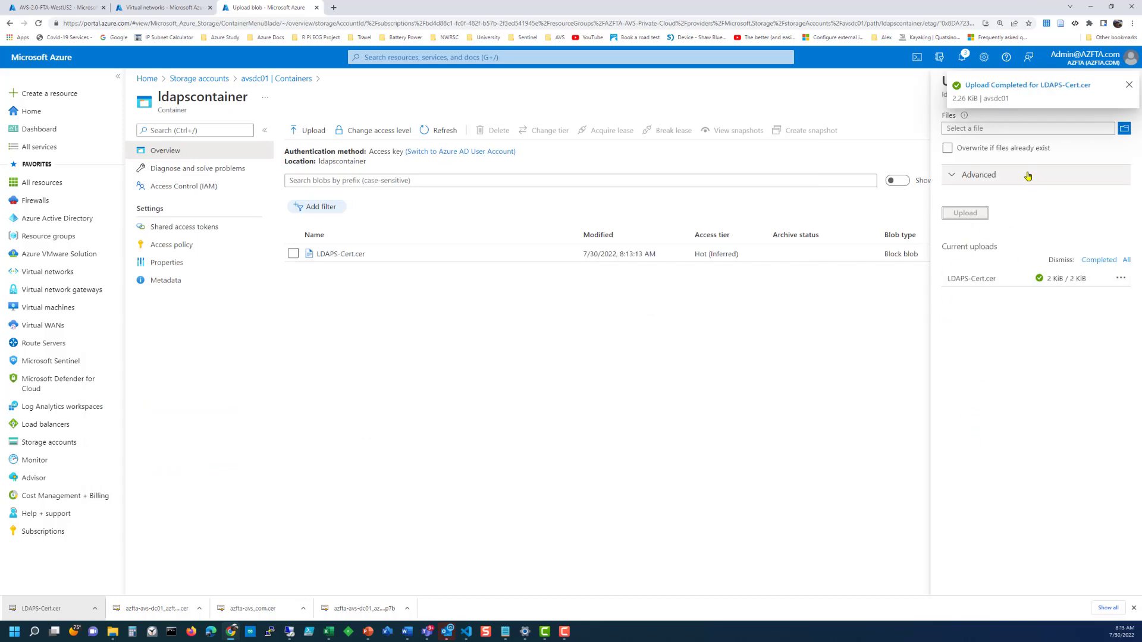
click(1128, 85)
click(1120, 81)
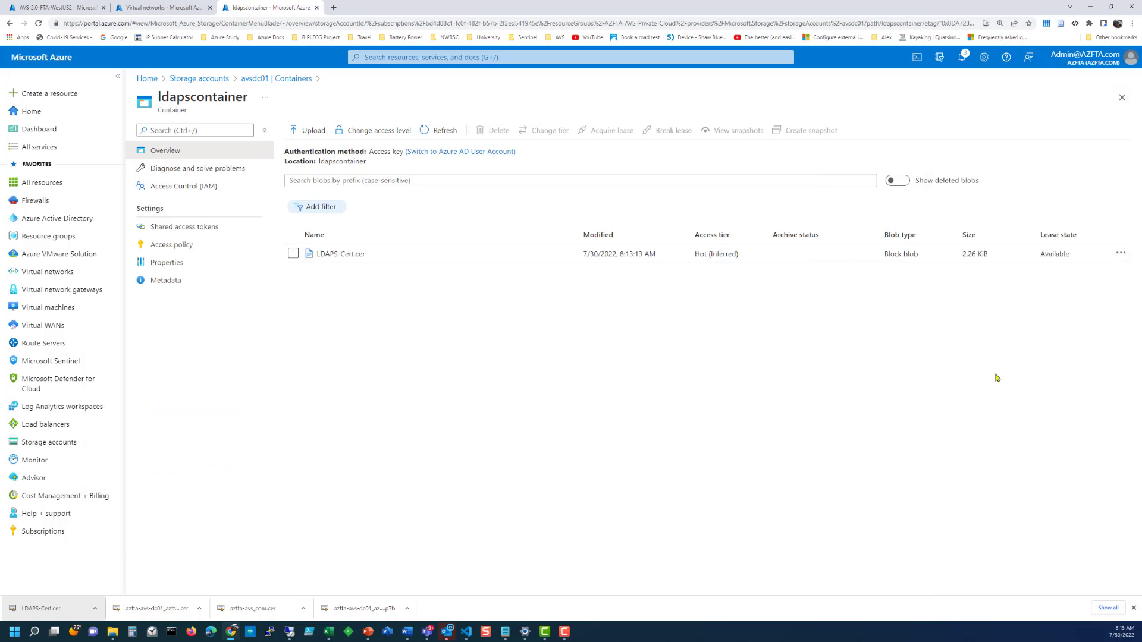
Step: Generate a SAS token and URL for the LDAPS-Cert.cer blob with the expiry time set to 10:13:22 AM
click(1120, 254)
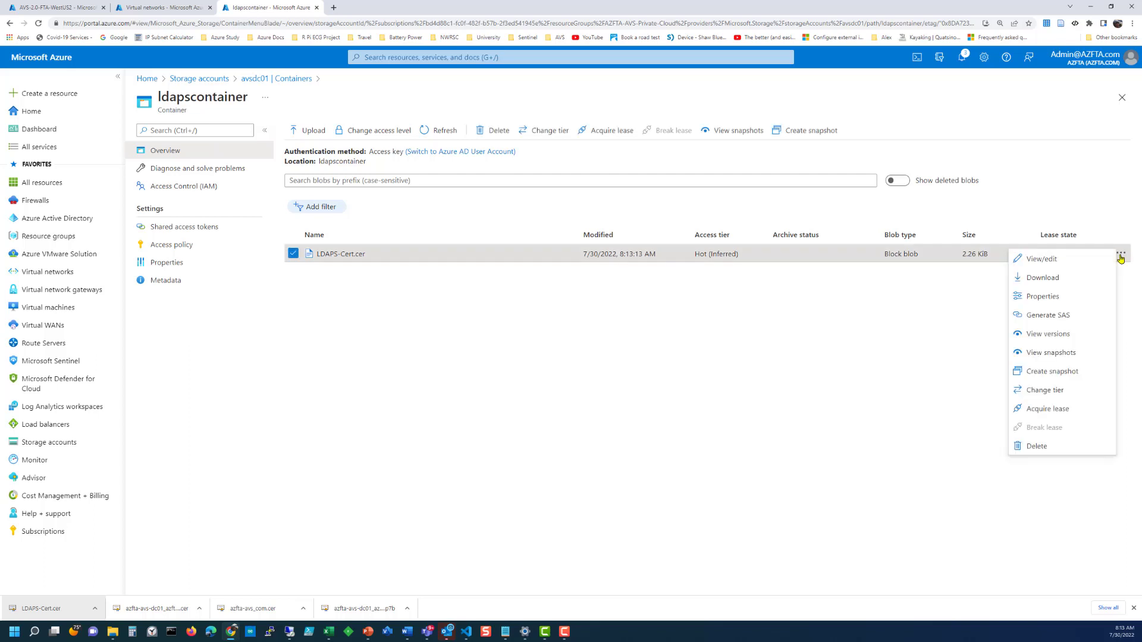
click(1032, 315)
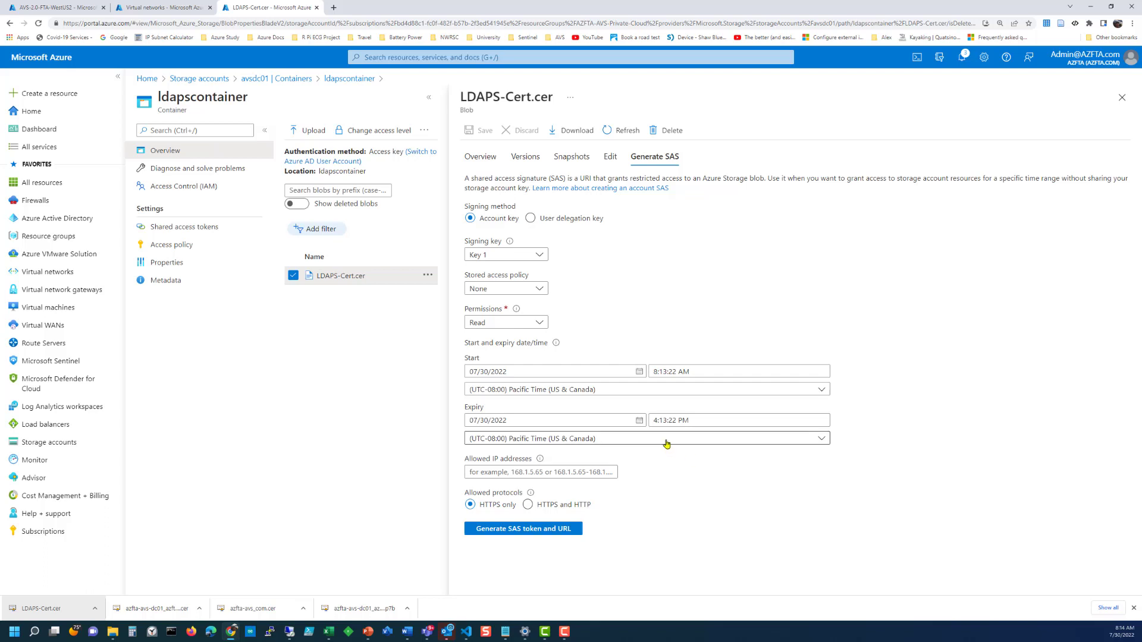
double_click(657, 421)
text(10)
drag(682, 420, 694, 419)
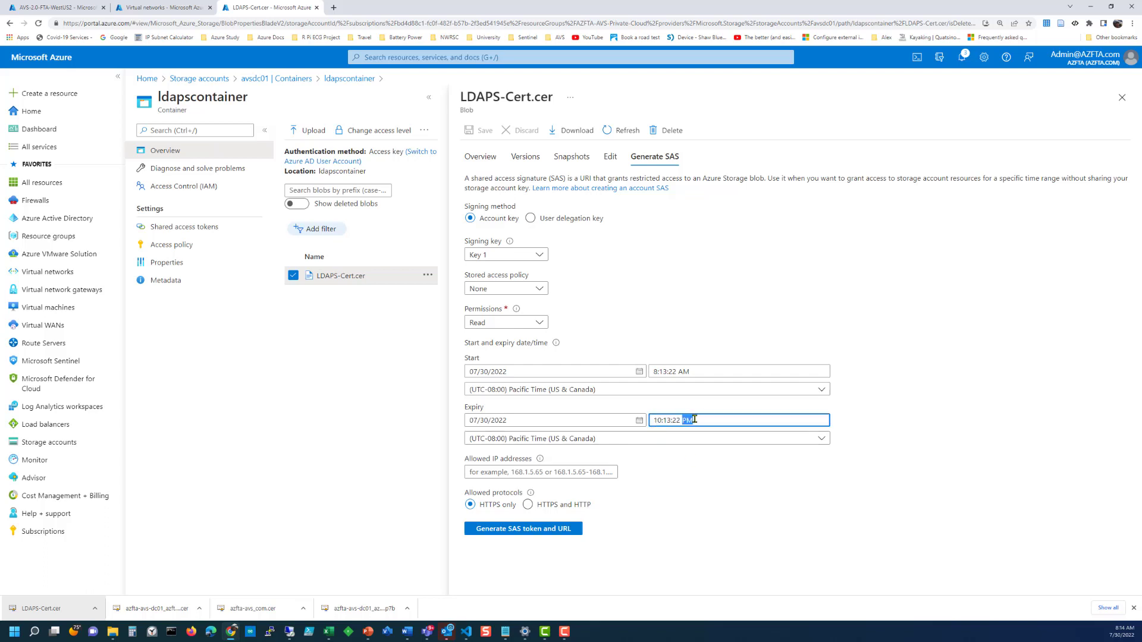
text(Am)
click(506, 530)
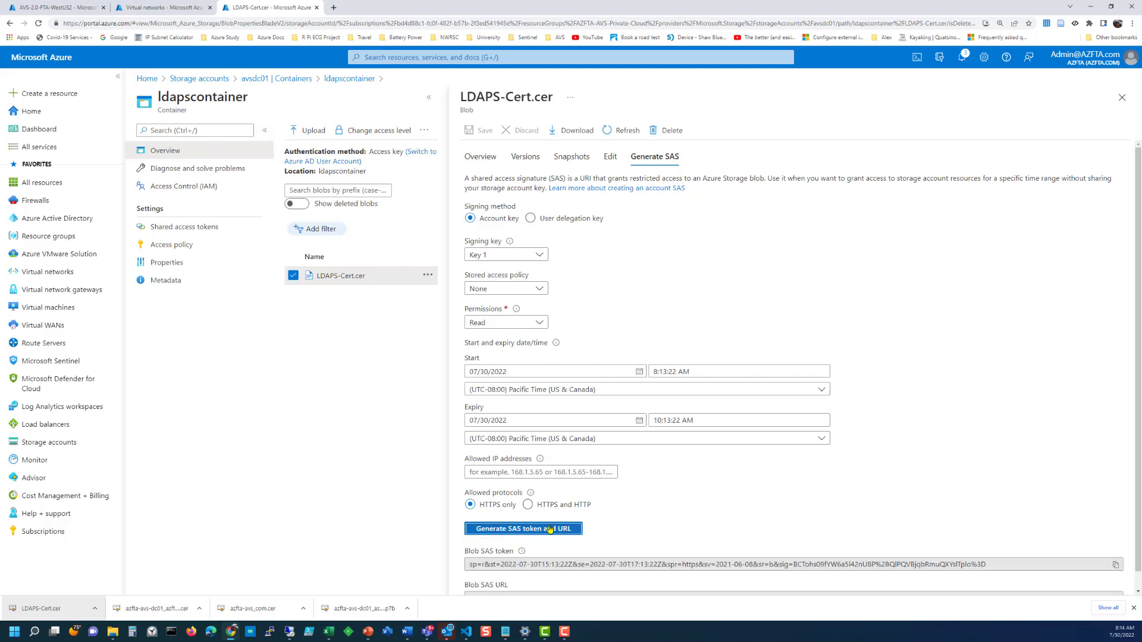
Step: Copy the SAS URL of the LDAPS-Cert.cer blob and open a blank Notepad window
scroll(852, 485, down, 1)
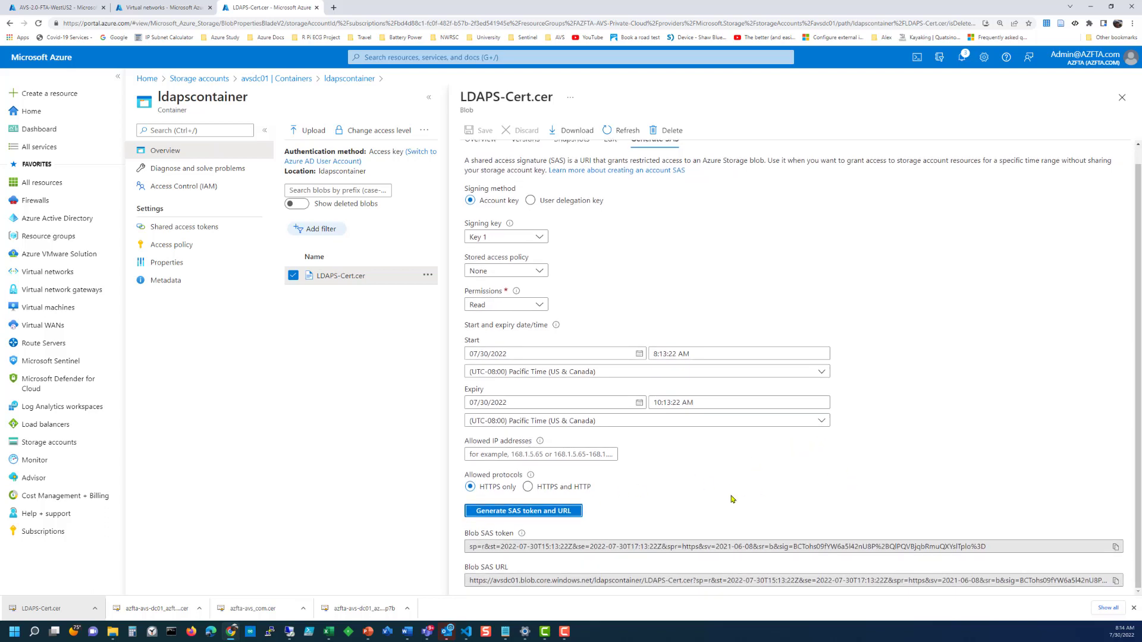
click(1116, 580)
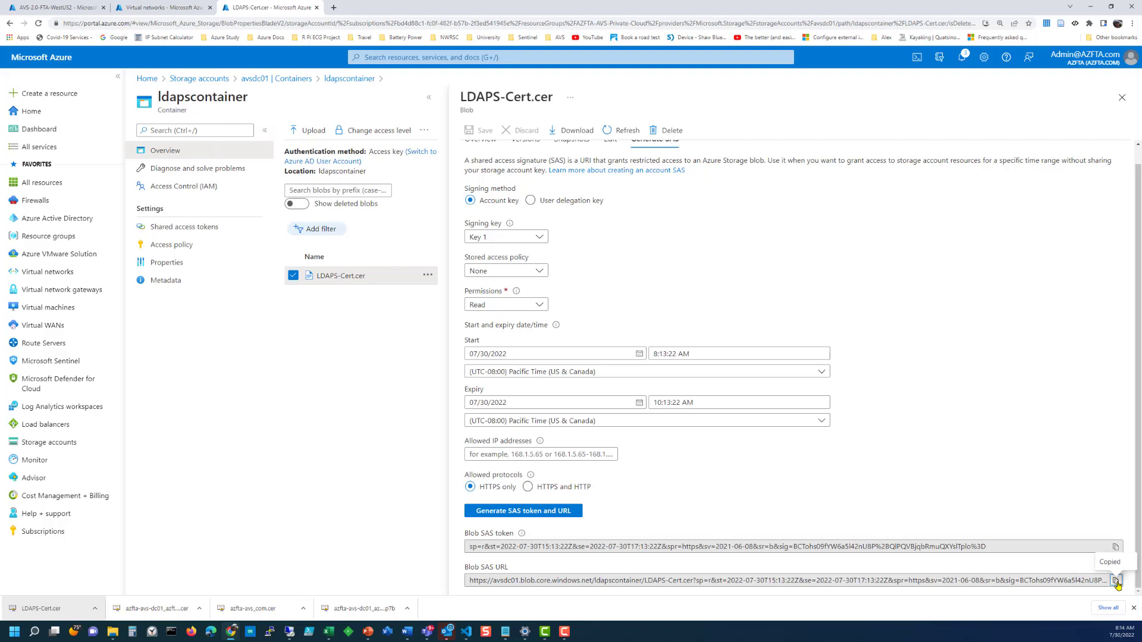
click(505, 633)
right_click(504, 635)
click(472, 578)
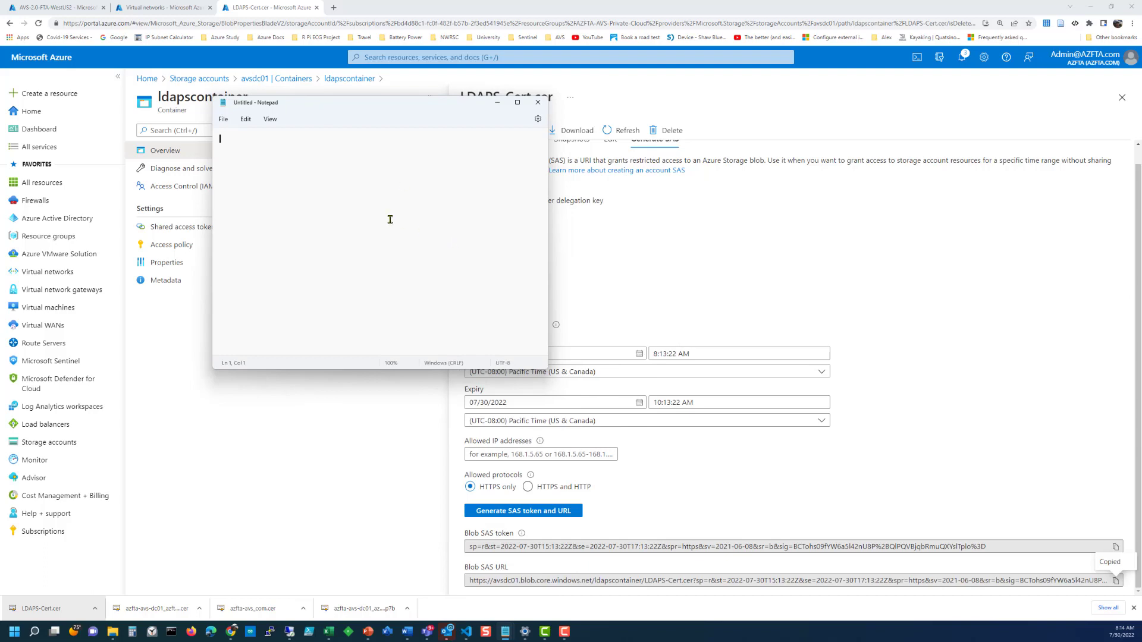
click(627, 308)
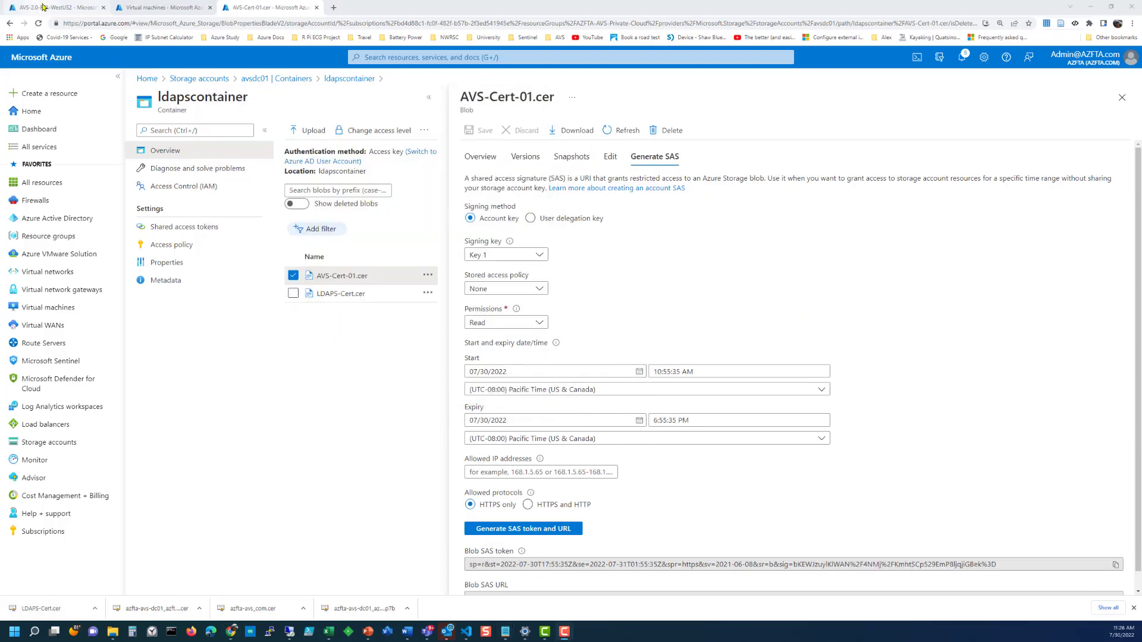
Step: Open the New-LDAPSIdentitySource run command from the Microsoft.AVS.Management package of the AVS-2.0-FTA-WestUS2 private cloud
click(43, 8)
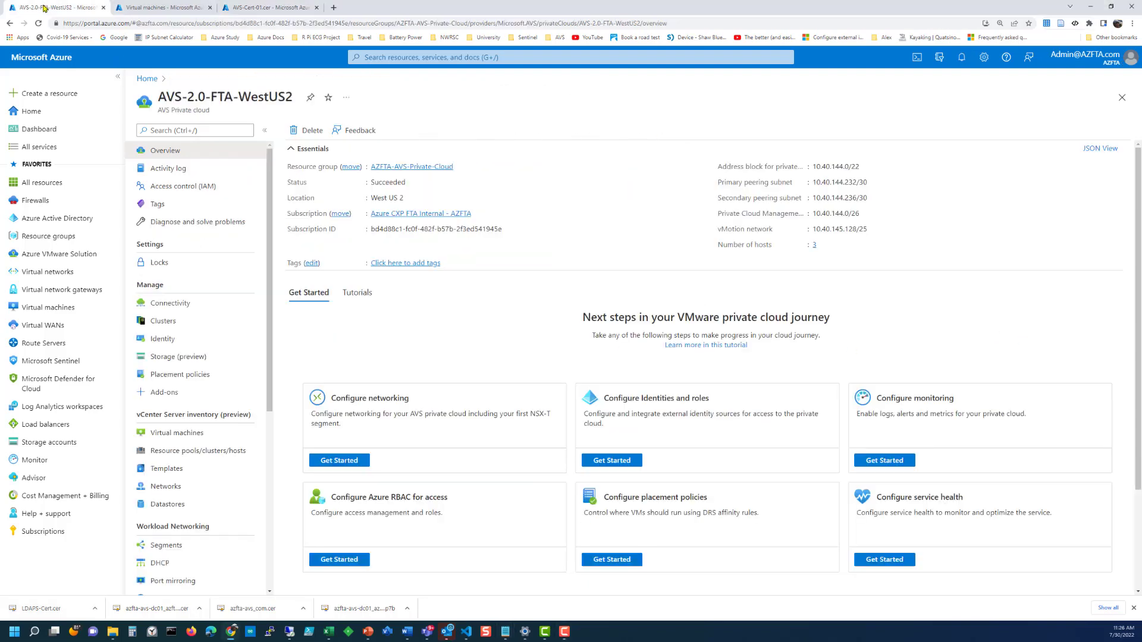
scroll(224, 339, down, 3)
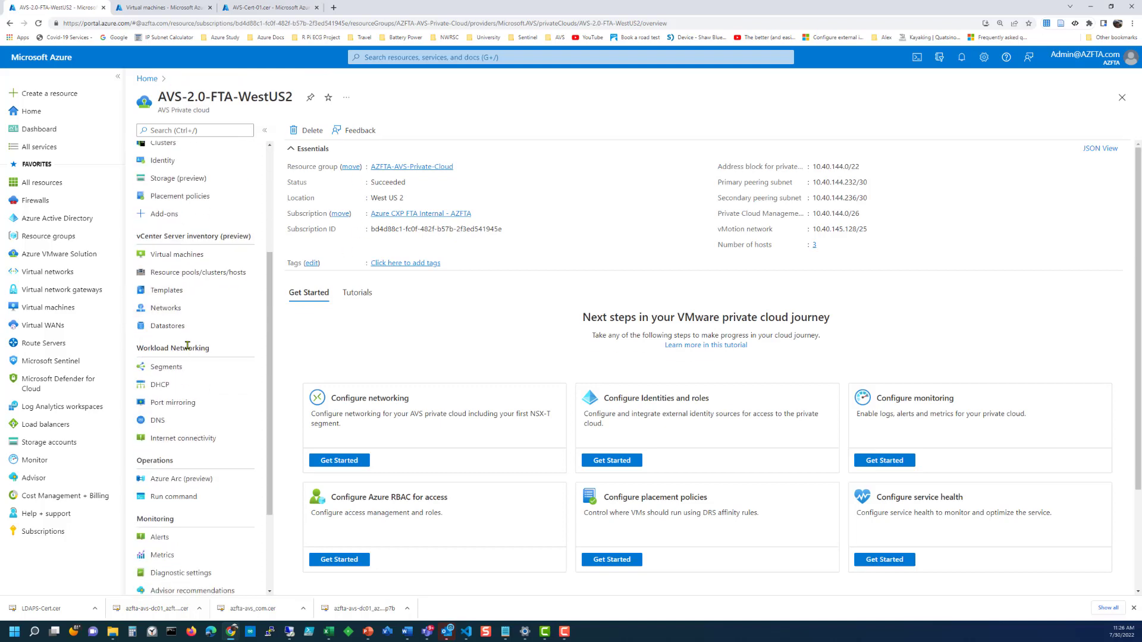
click(172, 499)
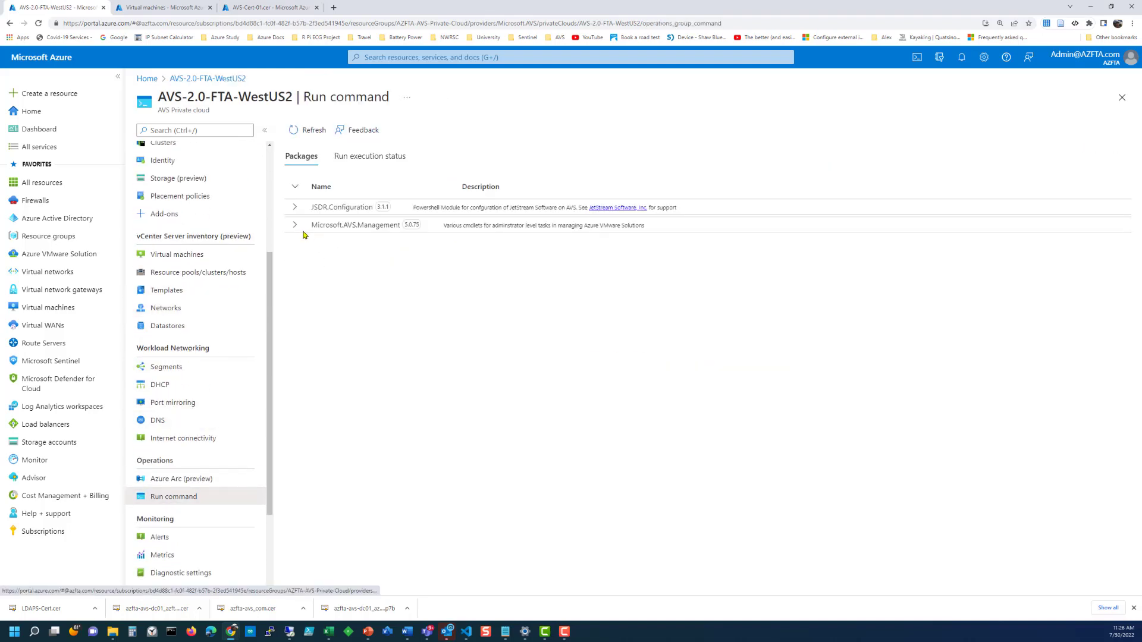
click(293, 226)
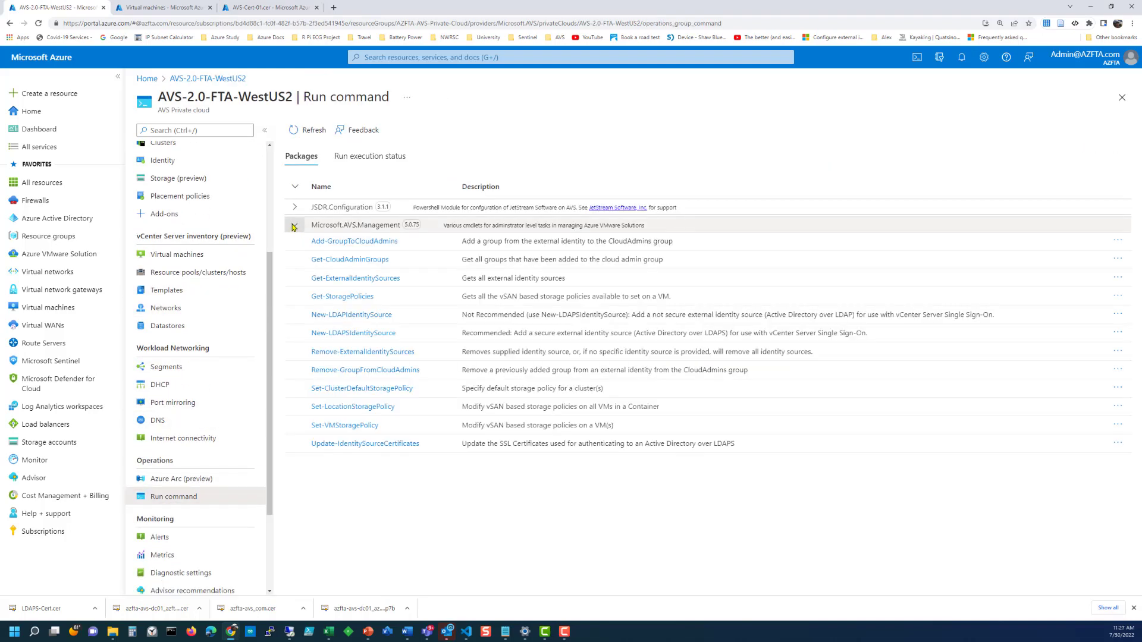
click(345, 334)
Step: Set GroupName to AVS-LDAPS-Users and paste the AVS-Cert-01.cer blob's SAS URL as the SSLCertificatesSasUrl
click(873, 178)
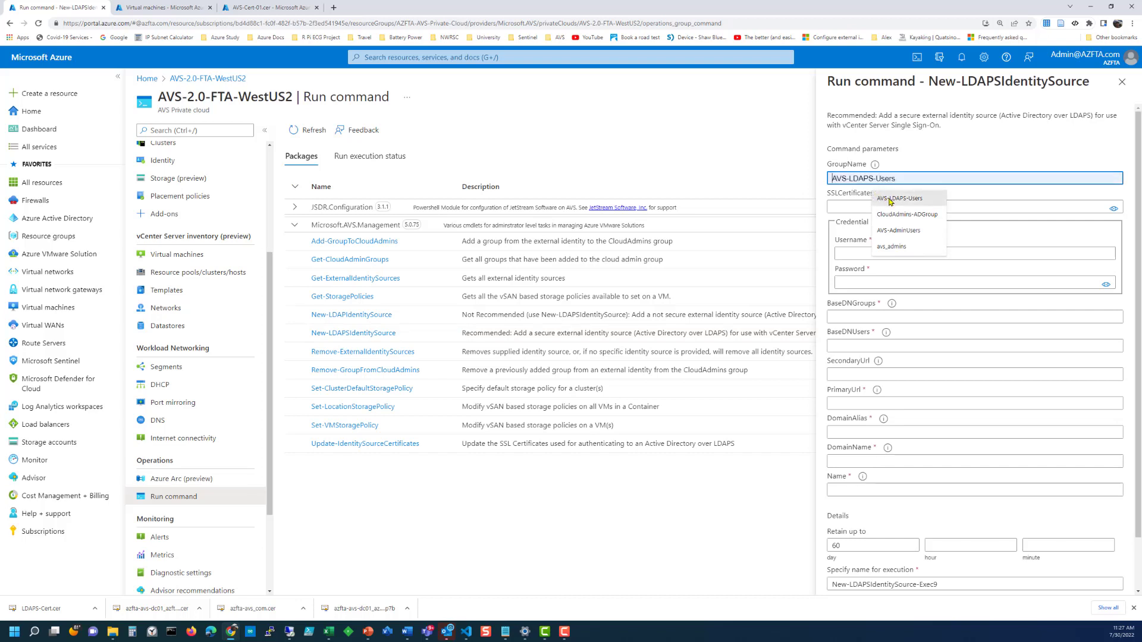
click(890, 200)
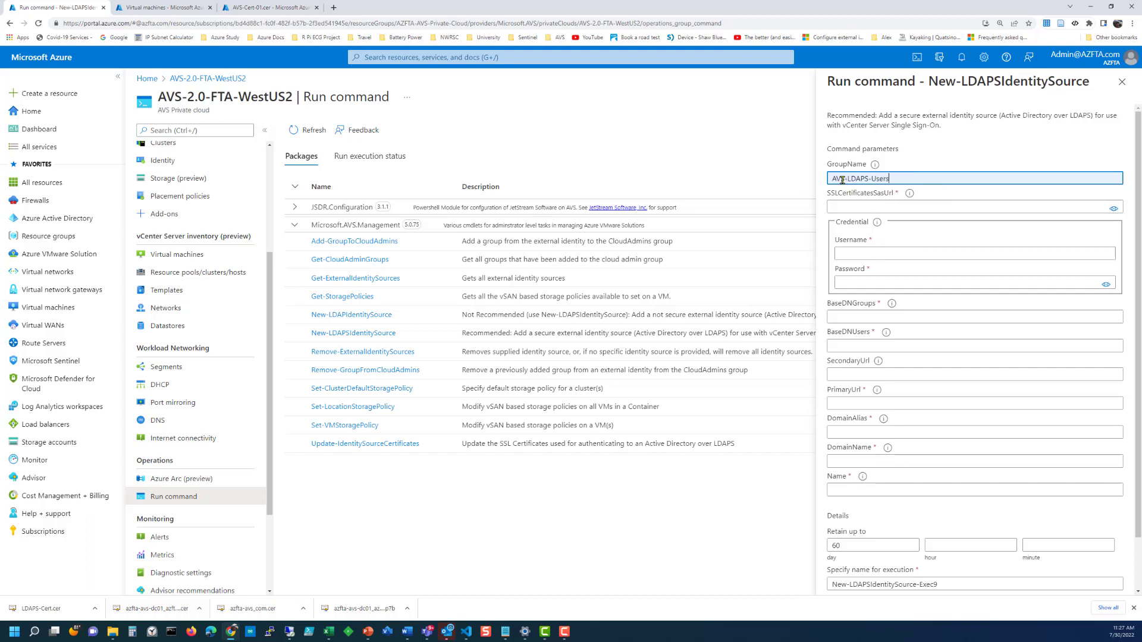
click(844, 208)
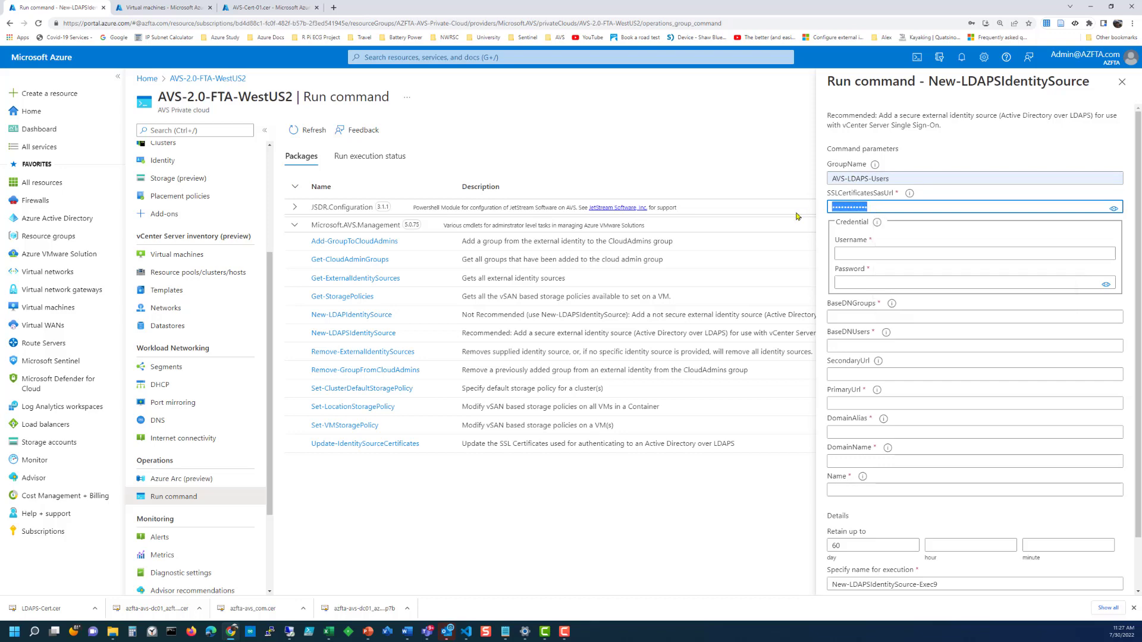
click(270, 7)
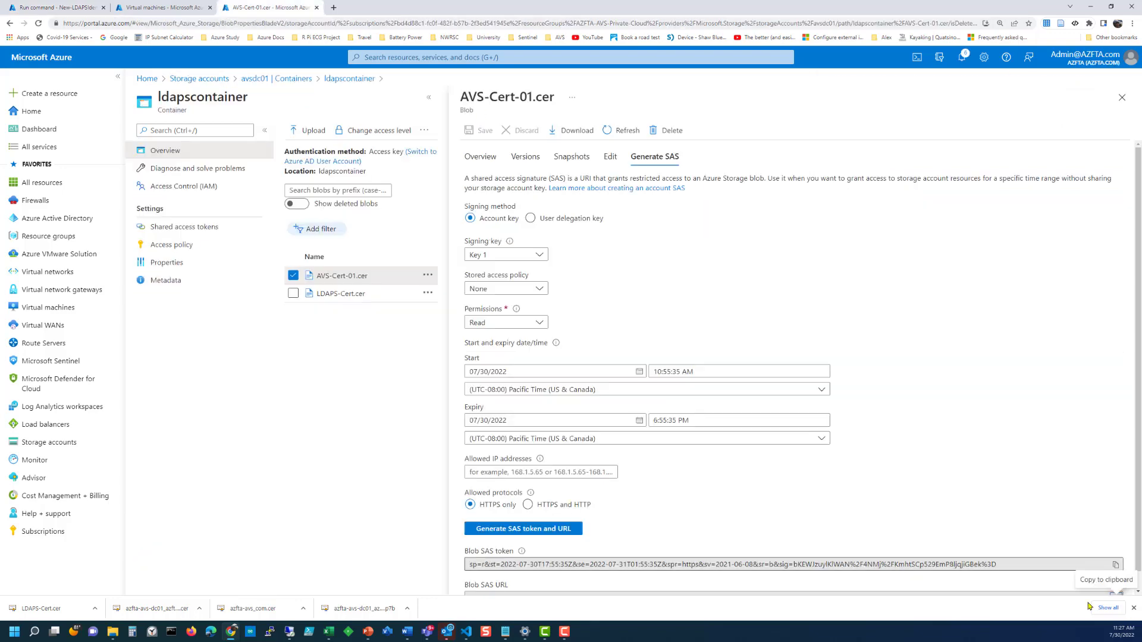
scroll(1094, 527, down, 1)
click(1116, 581)
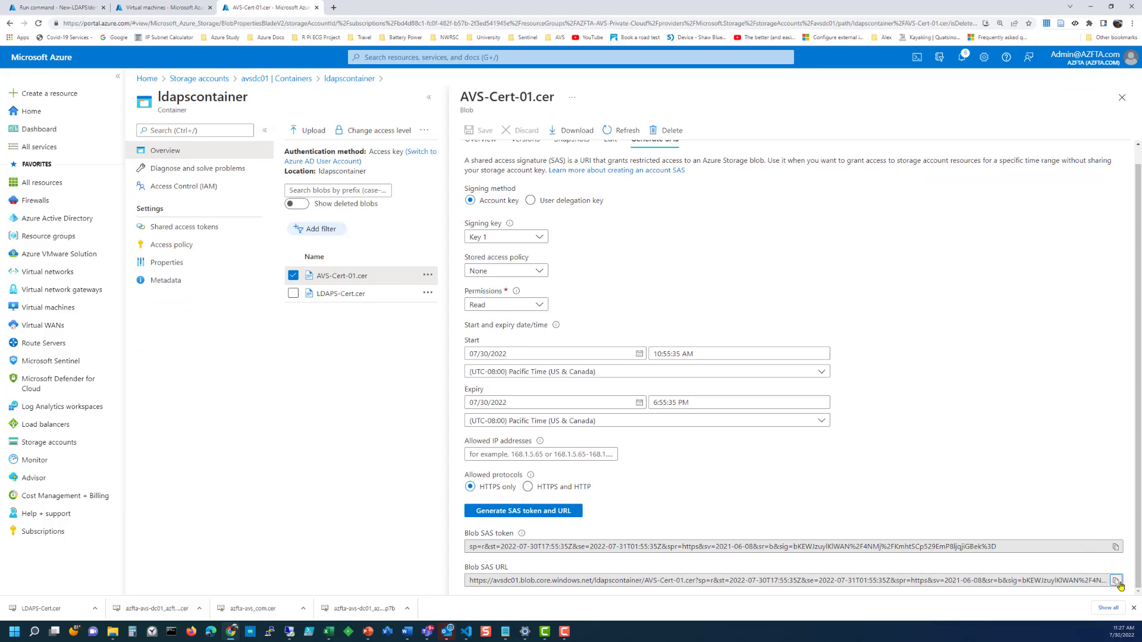
click(58, 7)
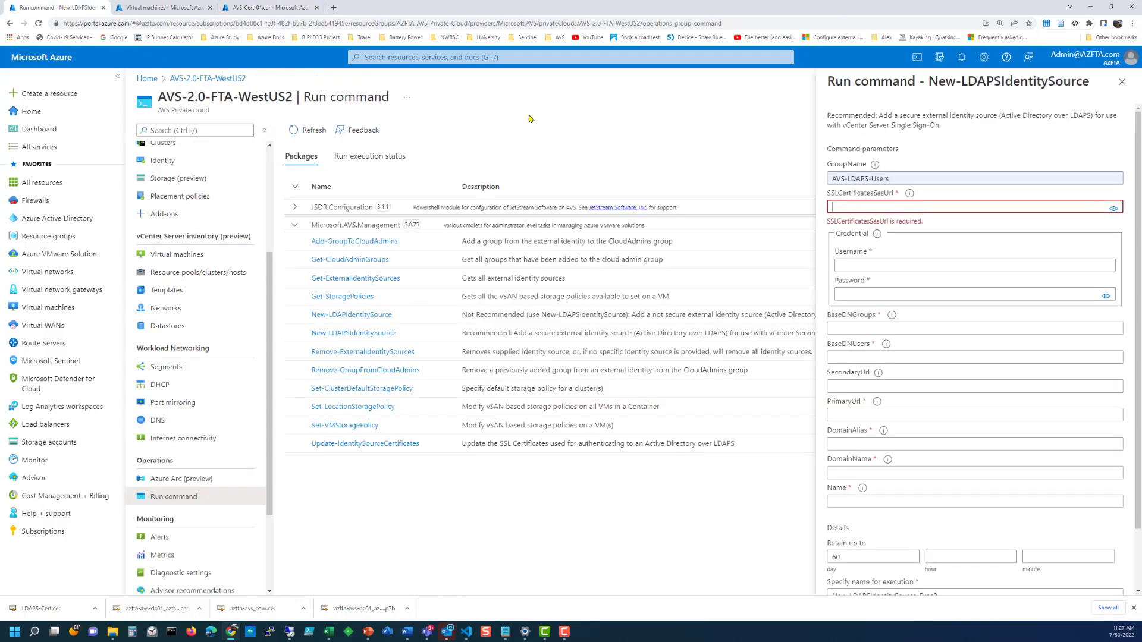
key(ctrl+v)
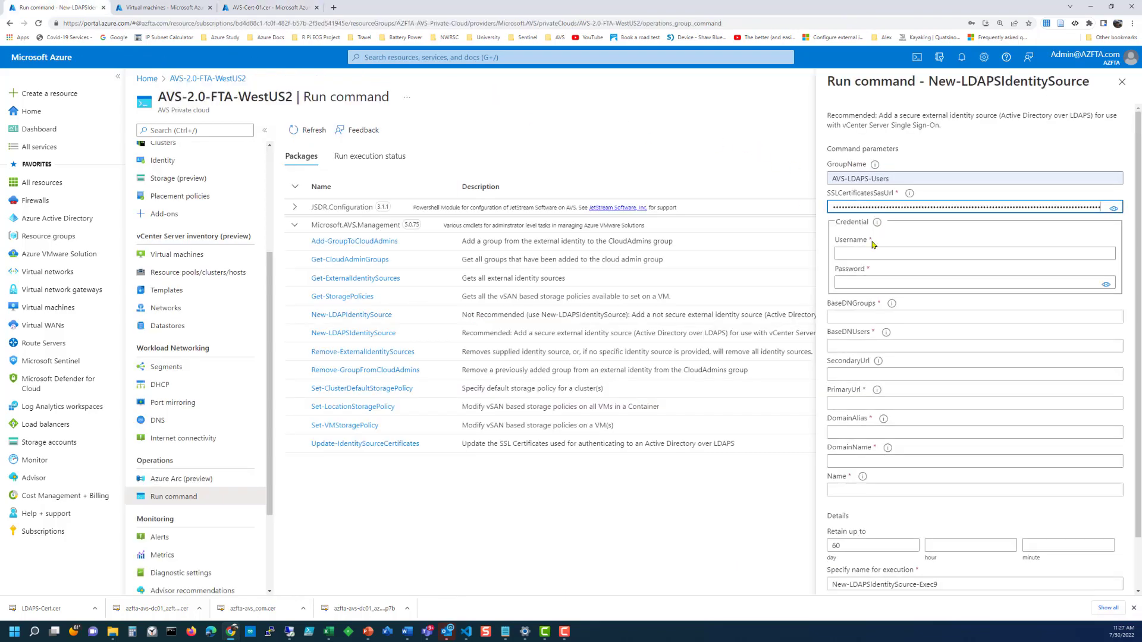
Step: Enter the credential's username and password, and paste the certificate's SAS URL into SSLCertificatesSasUrl again
click(860, 254)
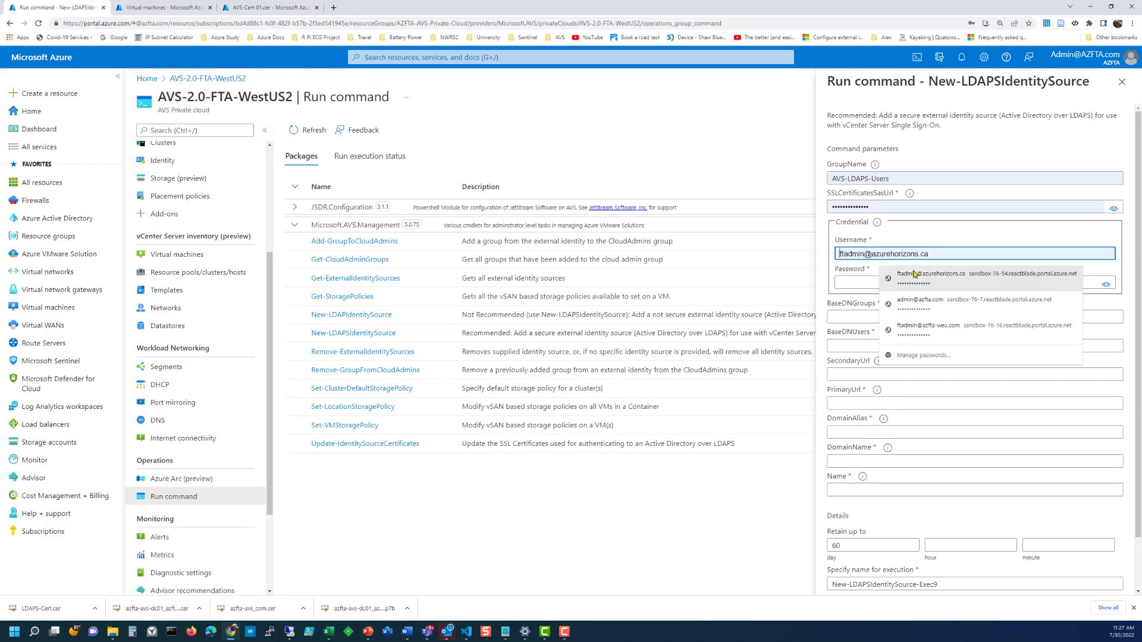
click(897, 279)
click(873, 282)
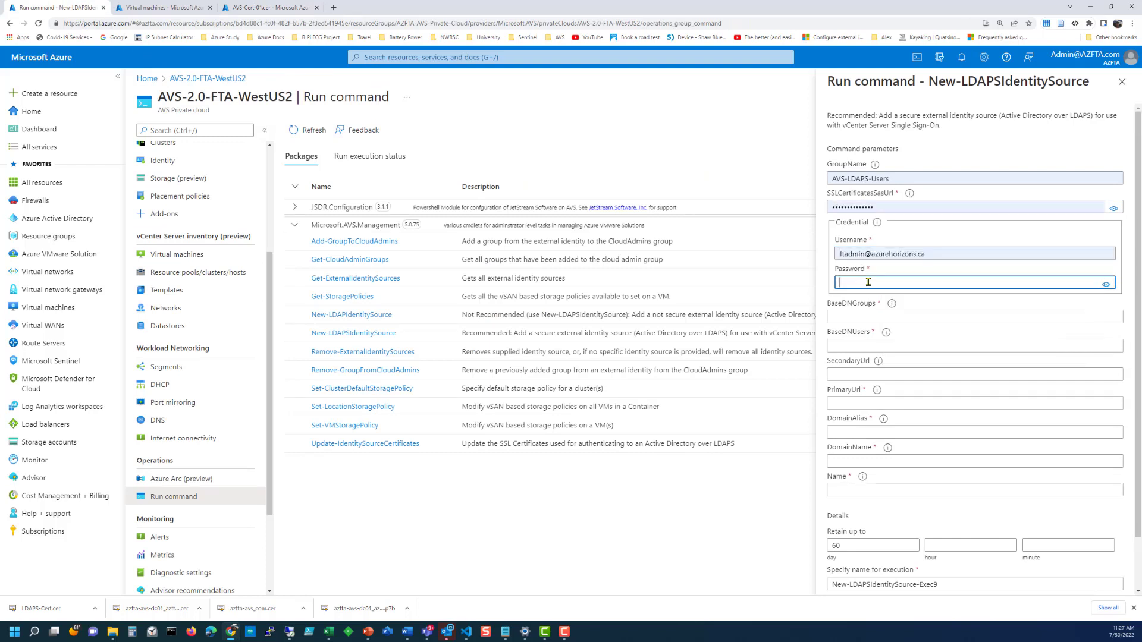
click(884, 207)
key(ctrl+a)
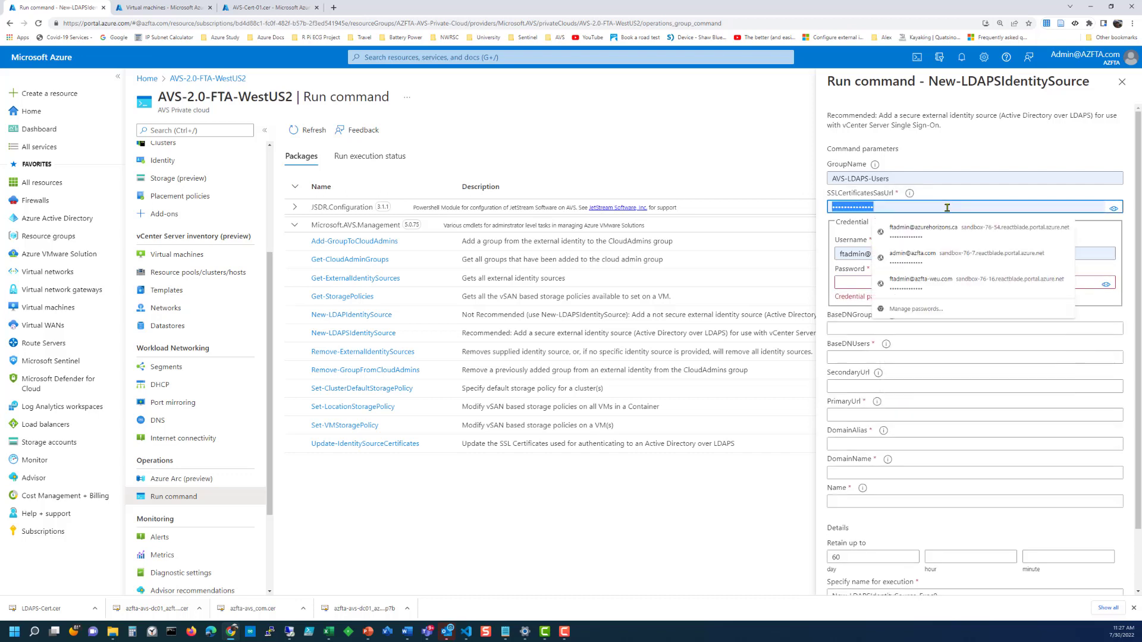
key(ctrl+v)
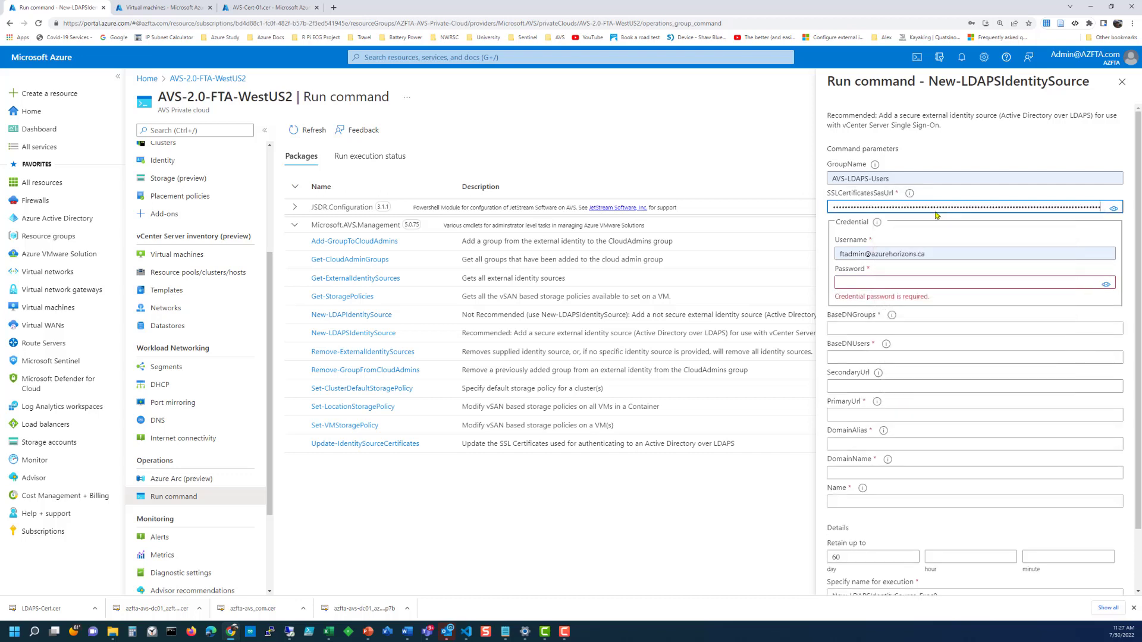
click(871, 282)
text(•)
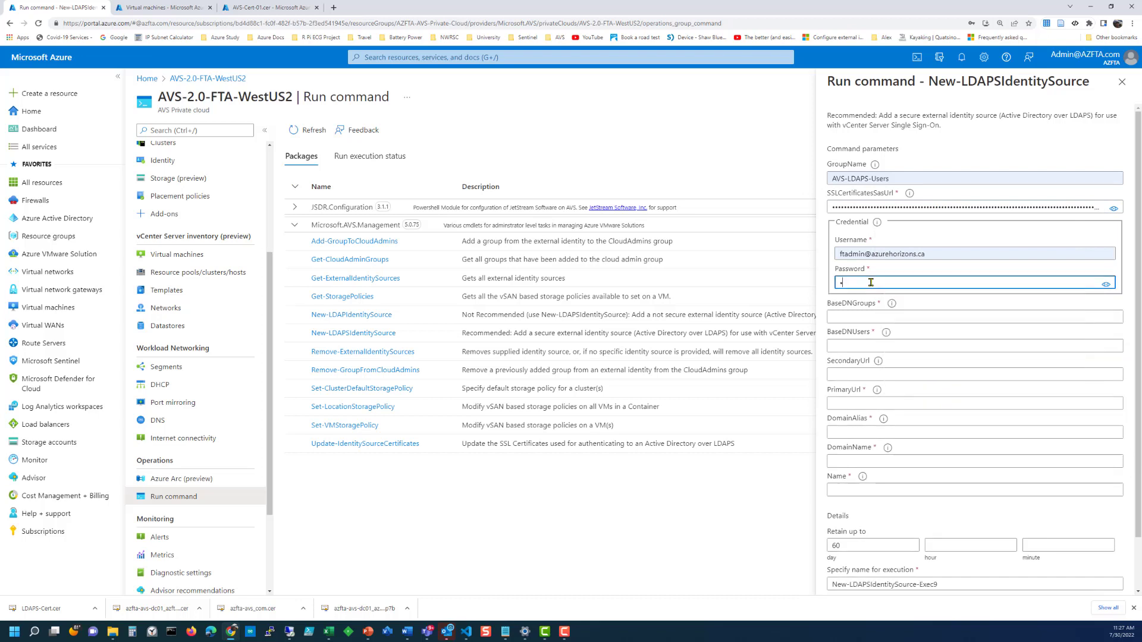
text(•••••••••••)
Step: Set BaseDNGroups to CN=AVS-LDAPS-Users,OU=AVS-Admins,DC=azurehorizons,DC=ca and BaseDNUsers to cn=users,dc=azfta-weu,dc=com
click(894, 317)
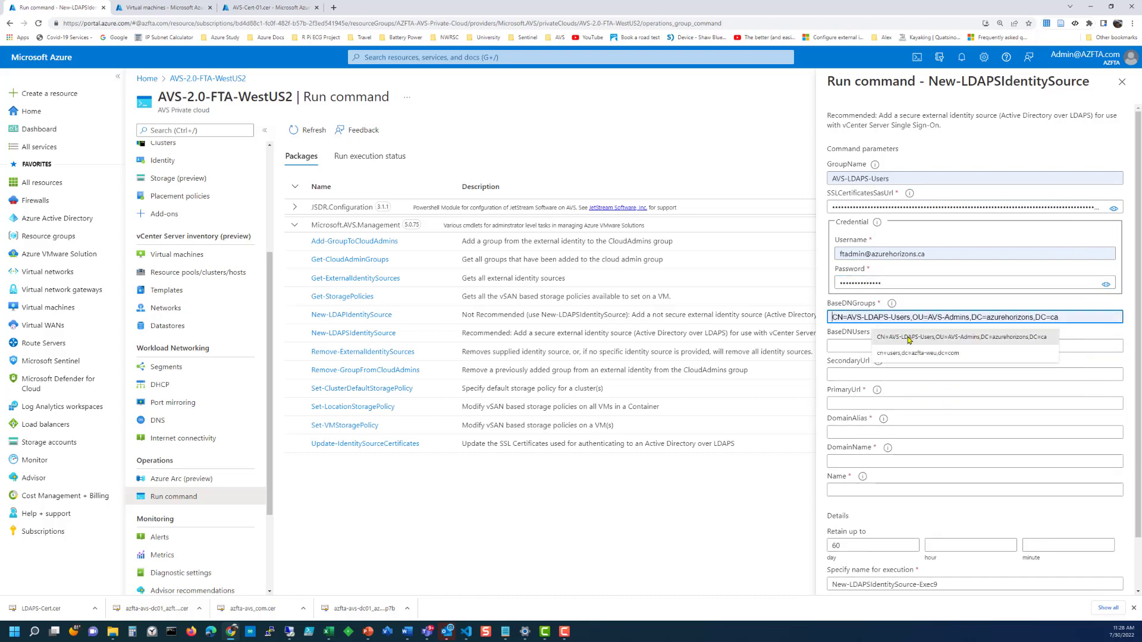
click(893, 337)
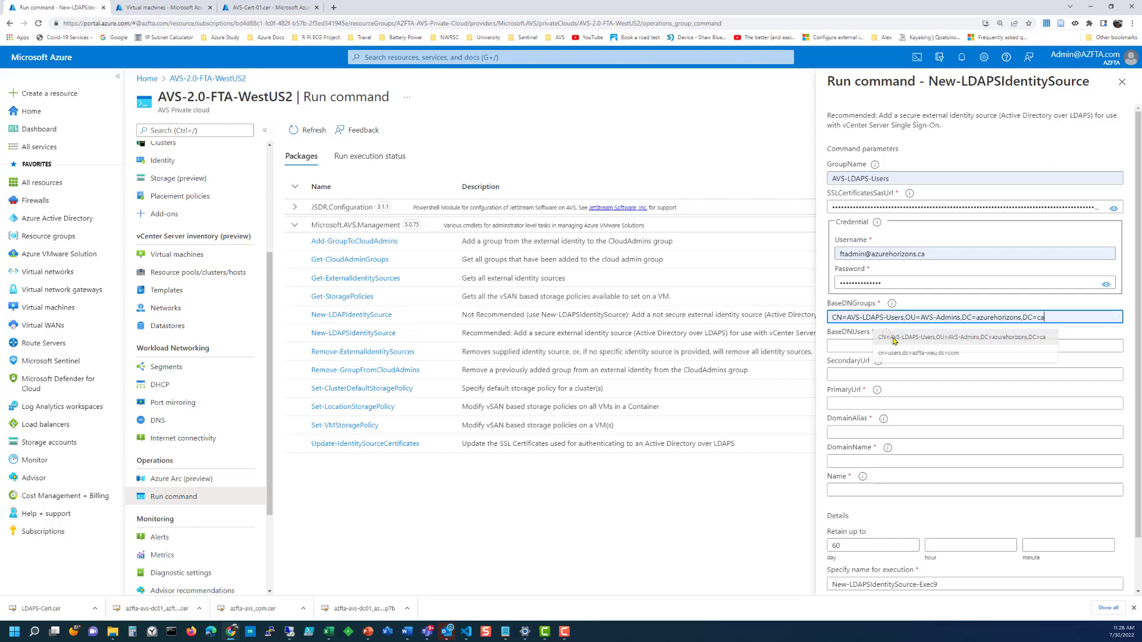
click(877, 346)
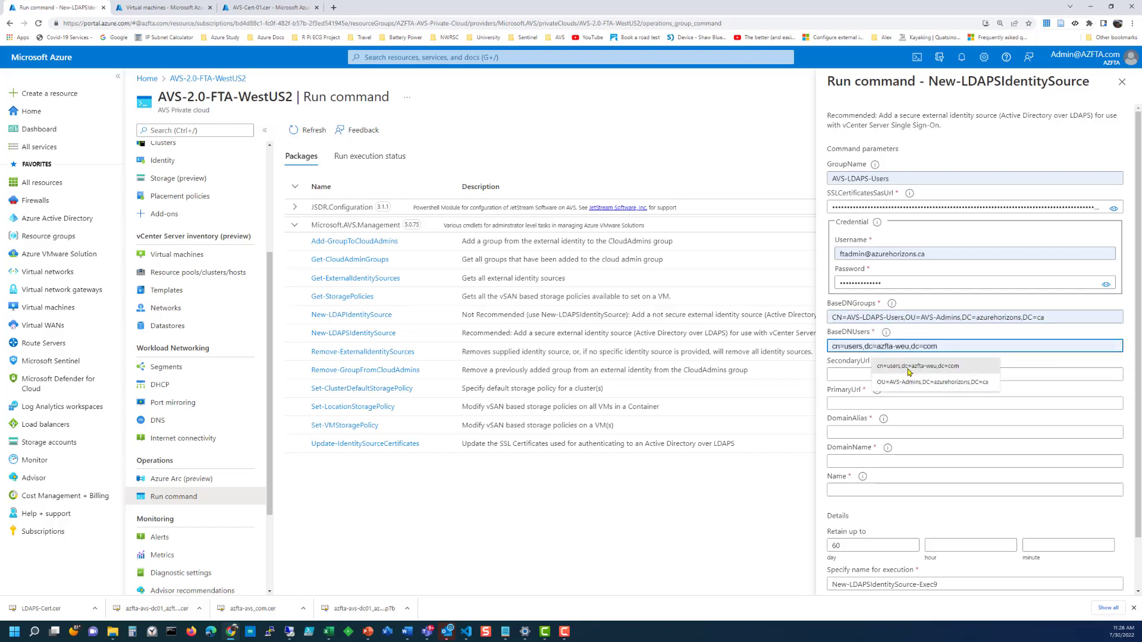
click(906, 366)
Step: Set PrimaryUrl to ldaps://avs-dc01.azurehorizons.ca:636, DomainAlias to azurehorizons and DomainName to azurehorizons.ca, leaving SecondaryUrl empty
key(Tab)
key(Tab)
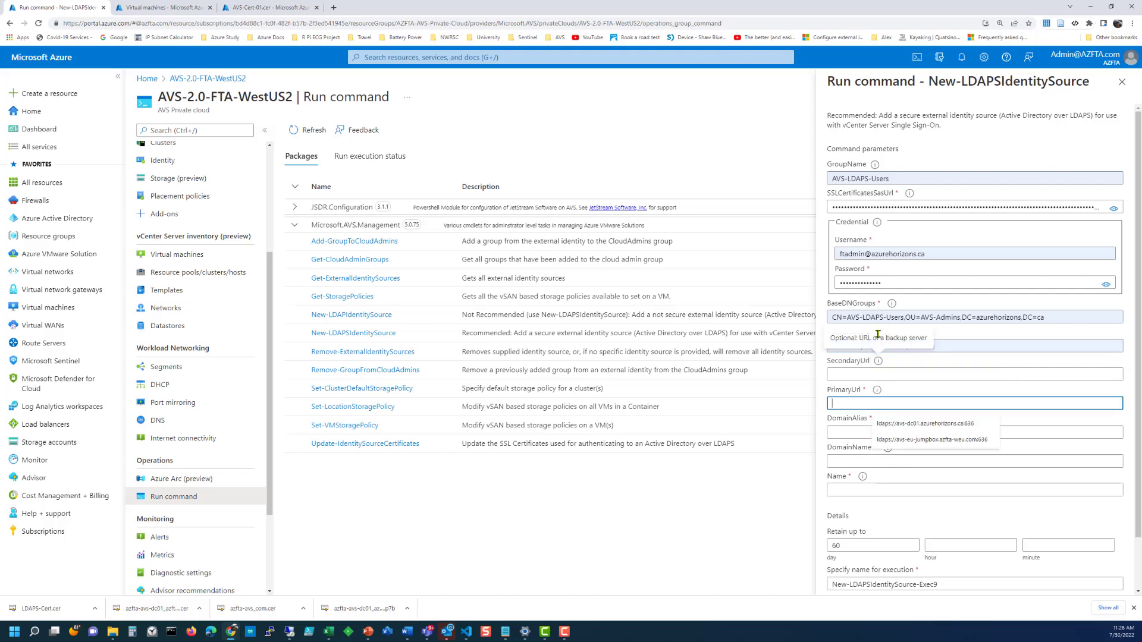
click(920, 425)
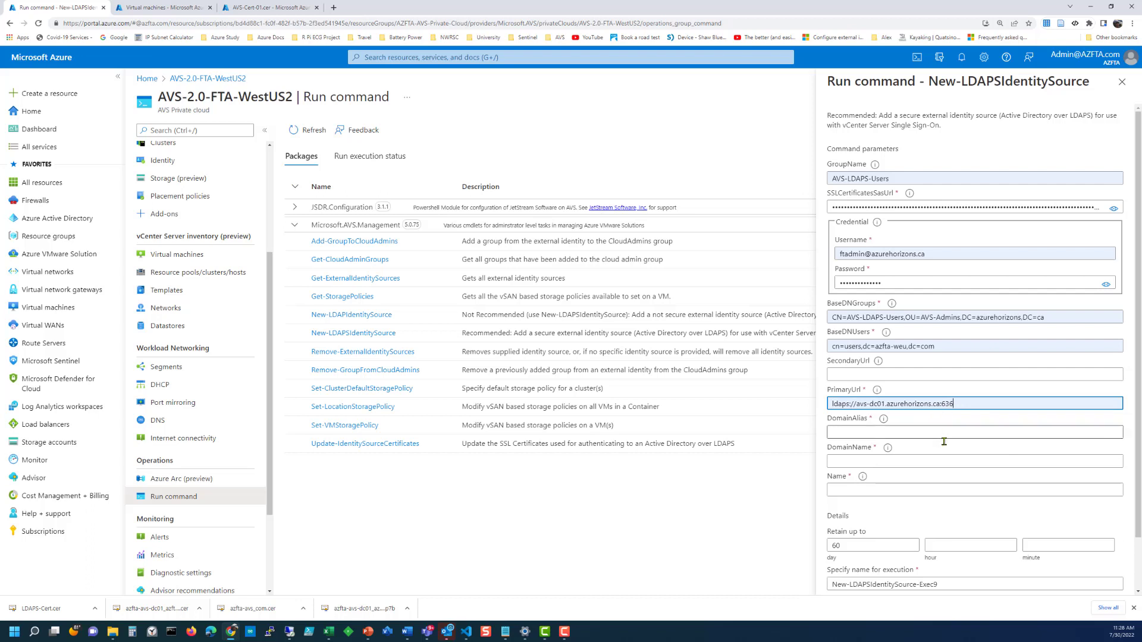
click(858, 432)
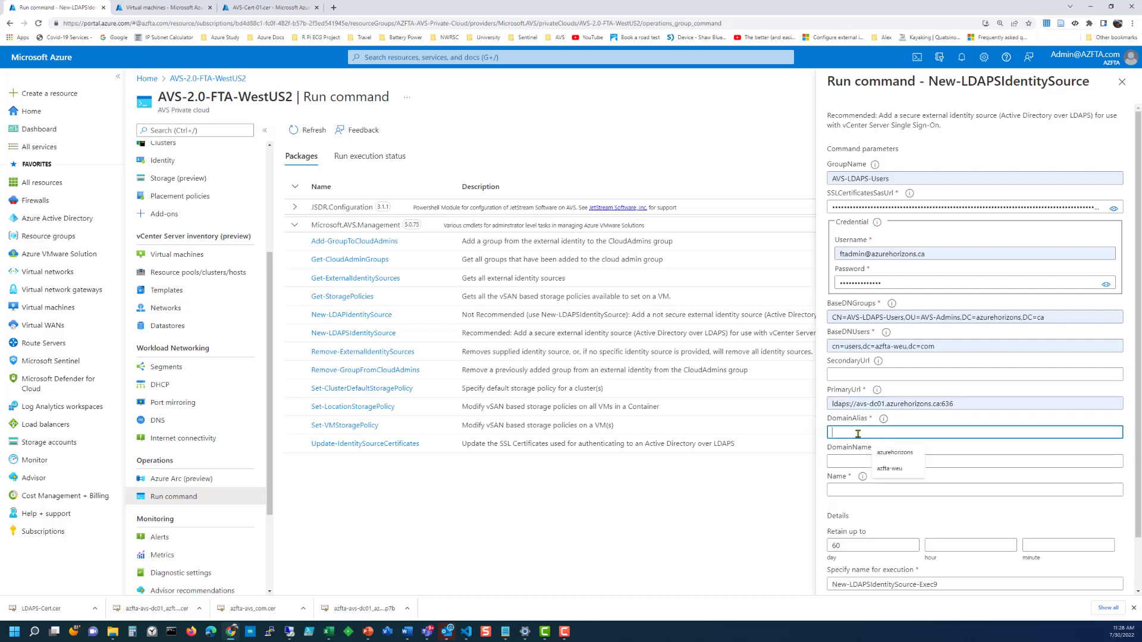
click(891, 453)
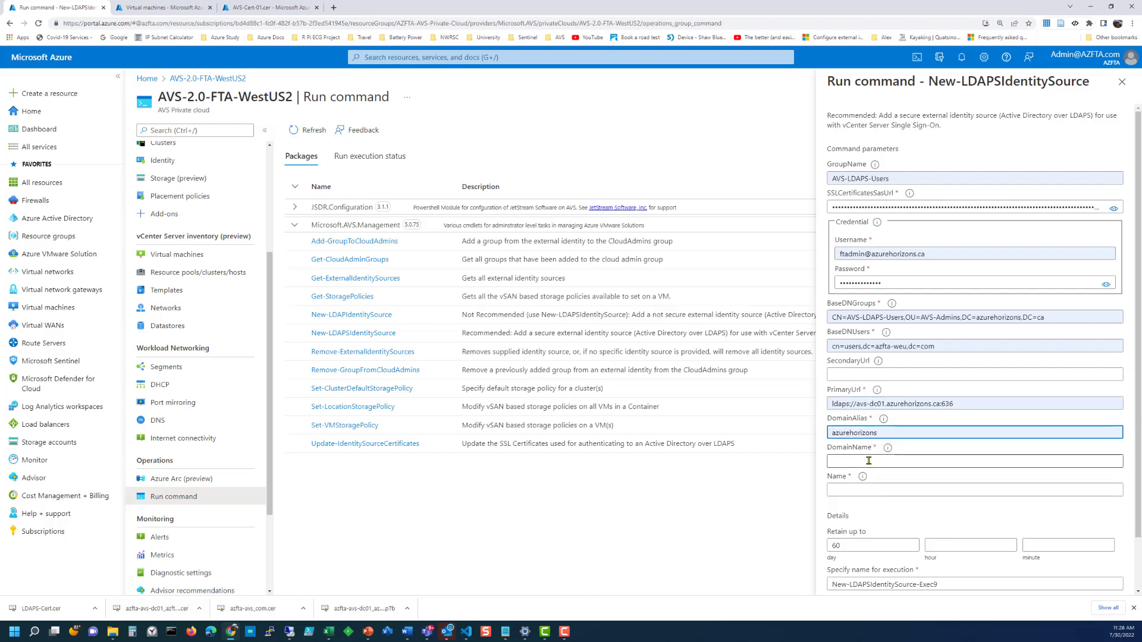
click(869, 461)
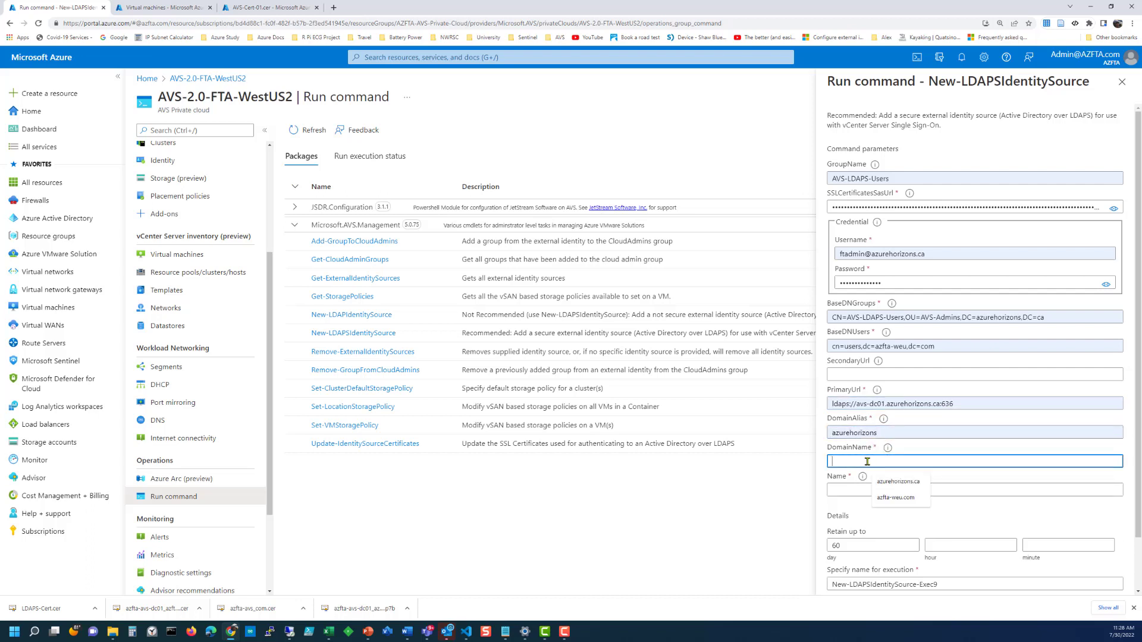
click(905, 483)
Step: Name the identity source AVS-DC01-LDAPS-Identity and run the New-LDAPSIdentitySource command
click(873, 489)
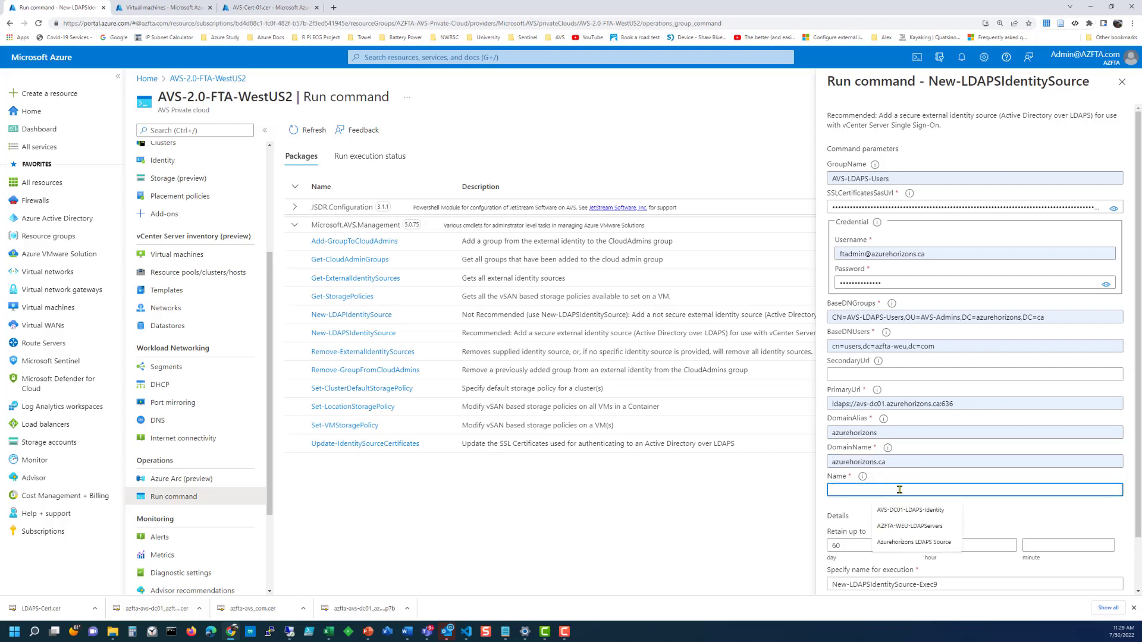
click(912, 511)
scroll(933, 324, down, 2)
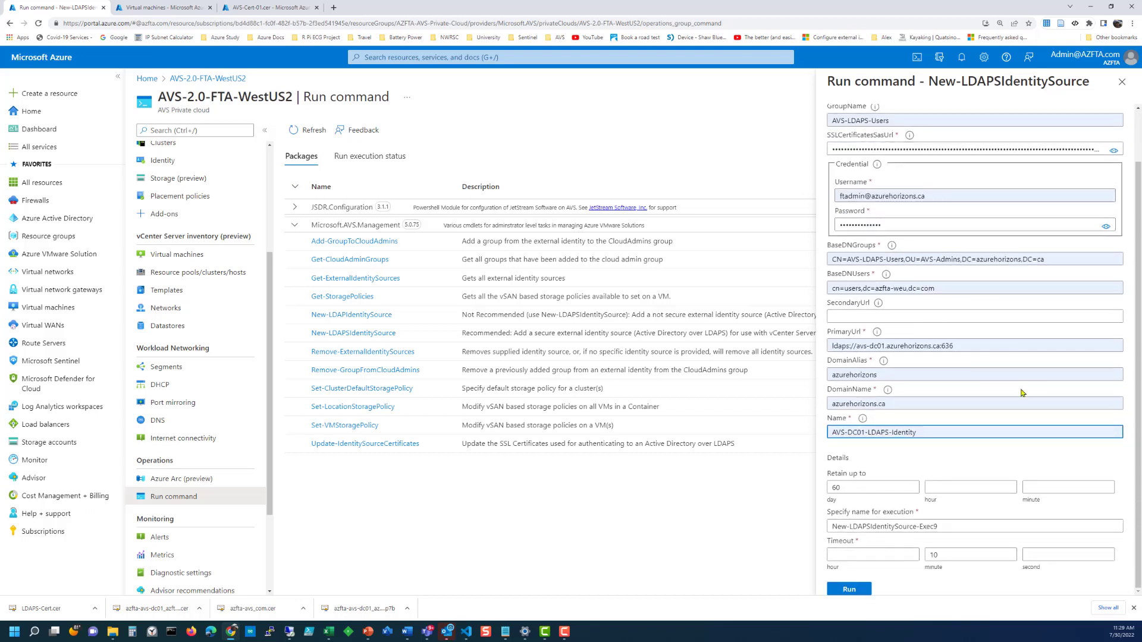
click(849, 590)
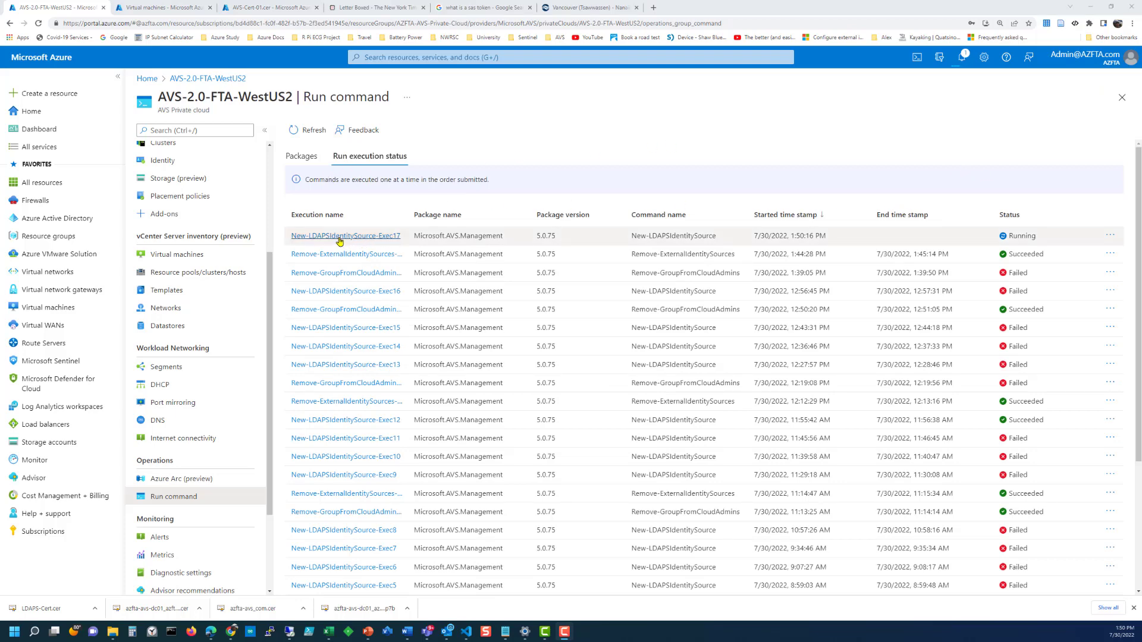
Step: Review the details, information, warning and output logs of the New-LDAPSIdentitySource-Exec17 execution
click(340, 241)
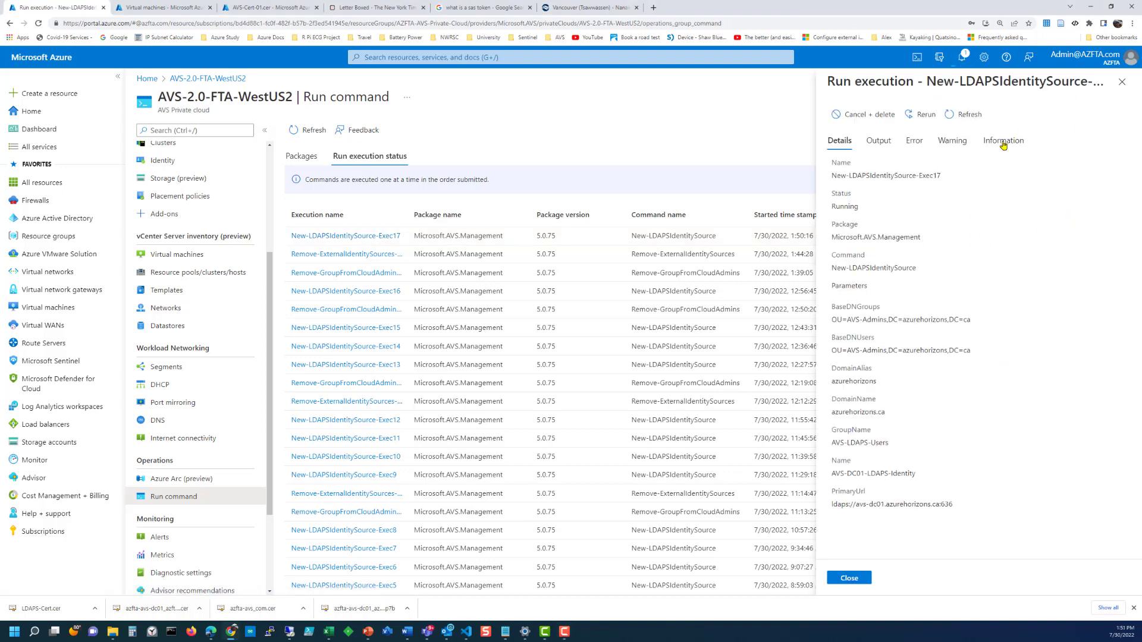
click(1004, 143)
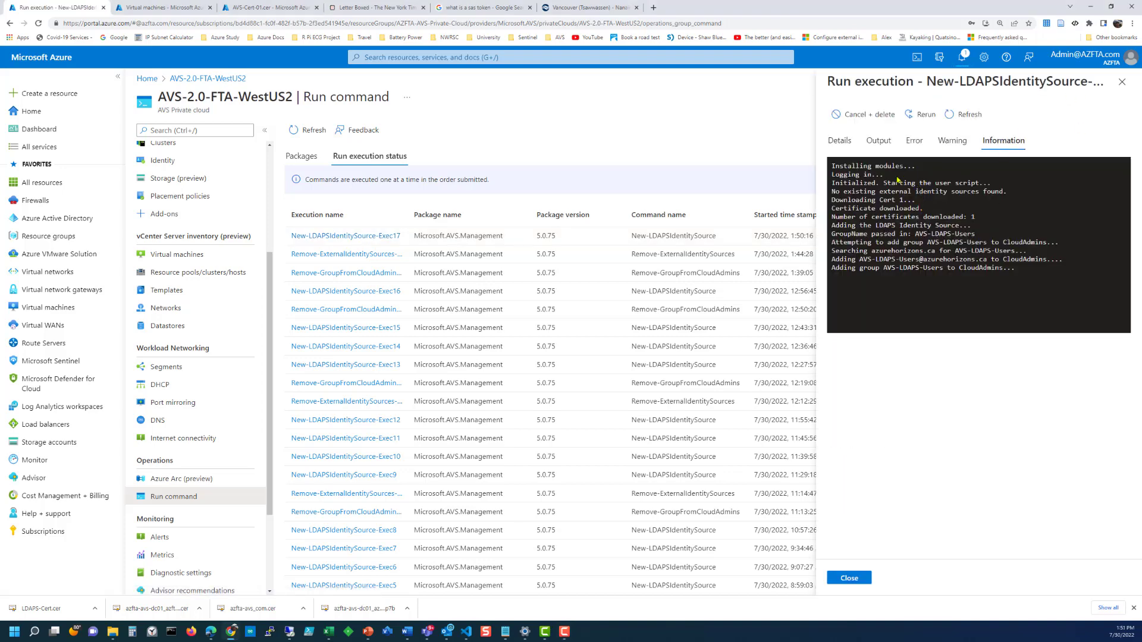
click(955, 146)
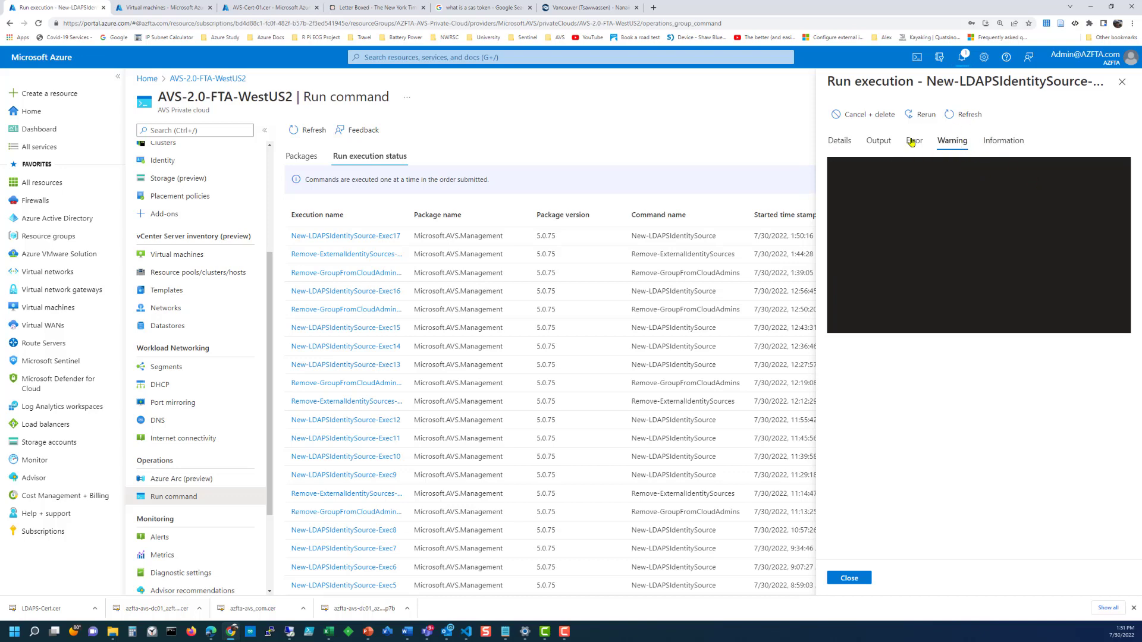
click(879, 146)
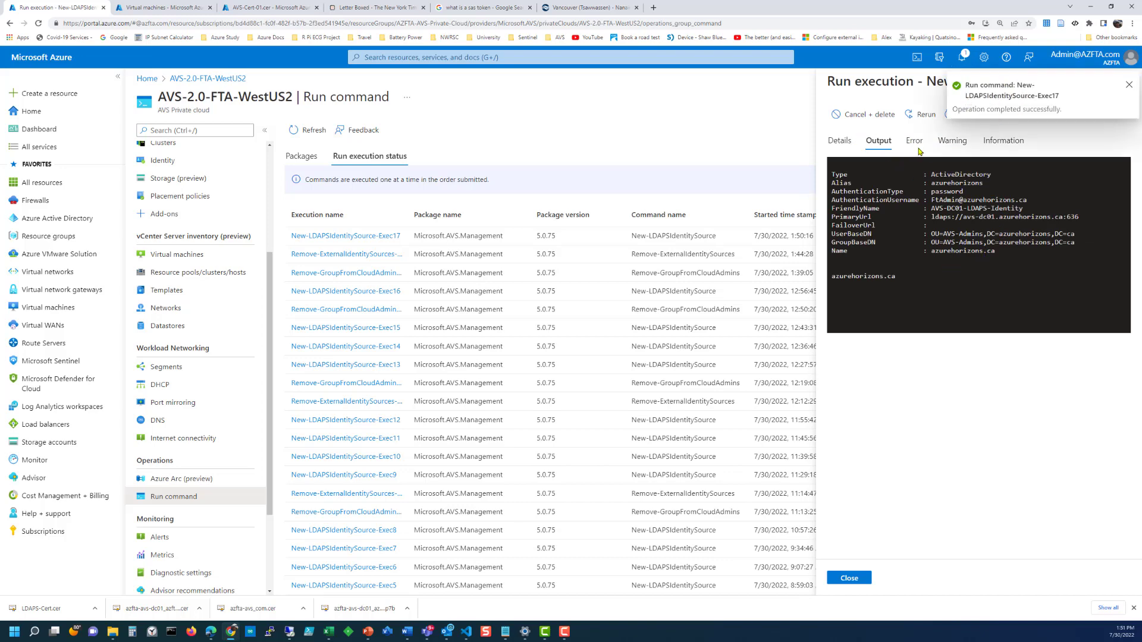
Step: Review the parameters in the New-LDAPSIdentitySource-Exec17 execution details, dismiss the completion notification and close the details
click(847, 145)
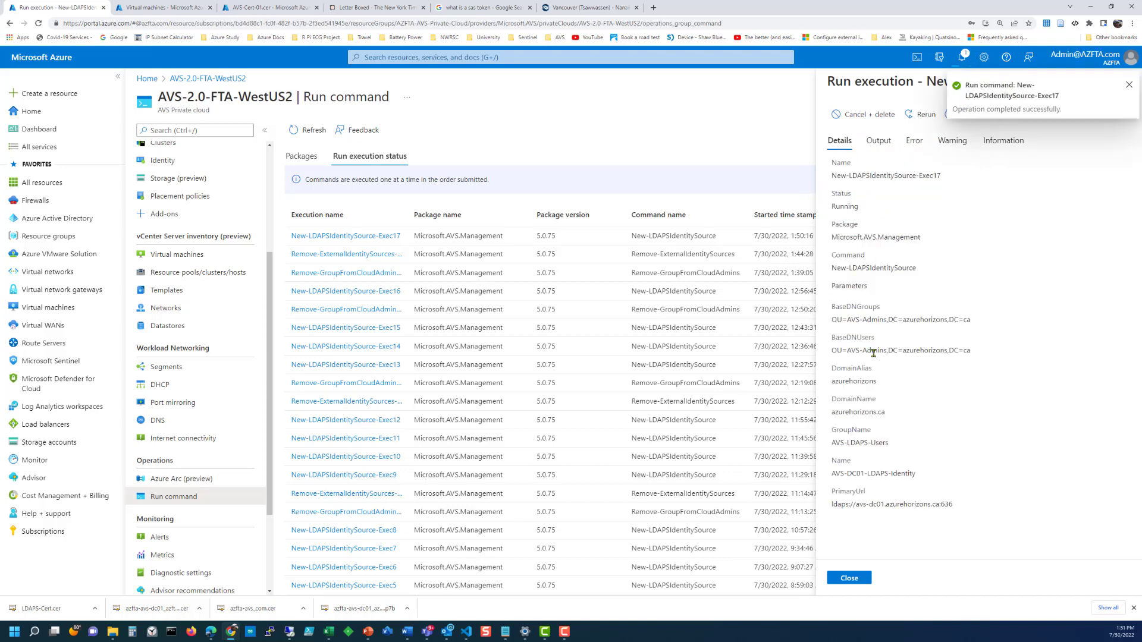
click(1129, 87)
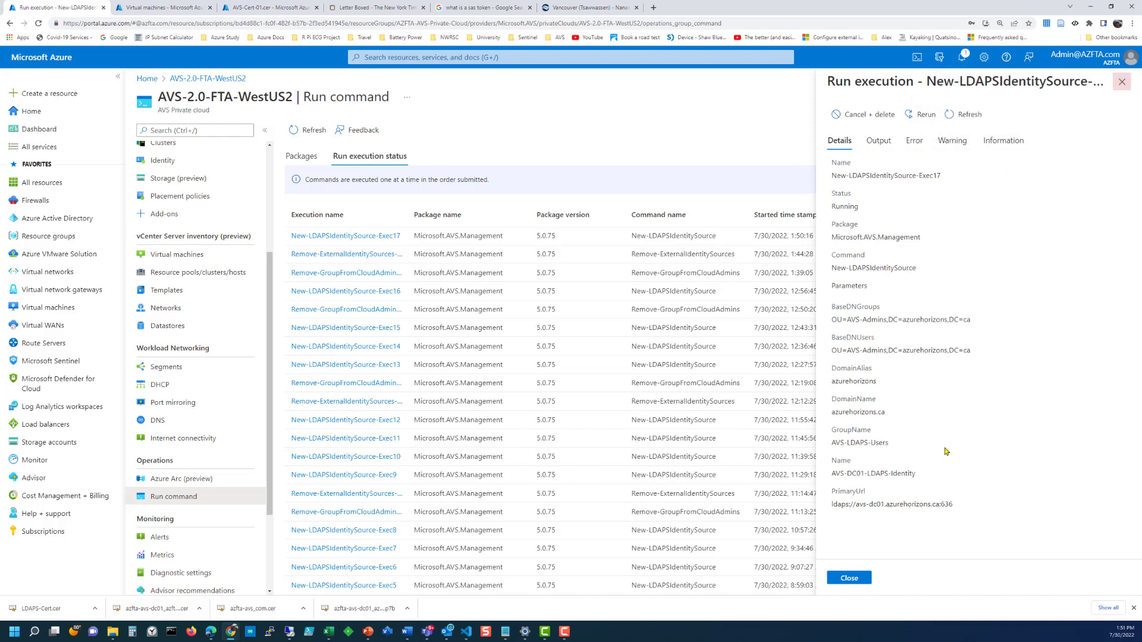
click(849, 578)
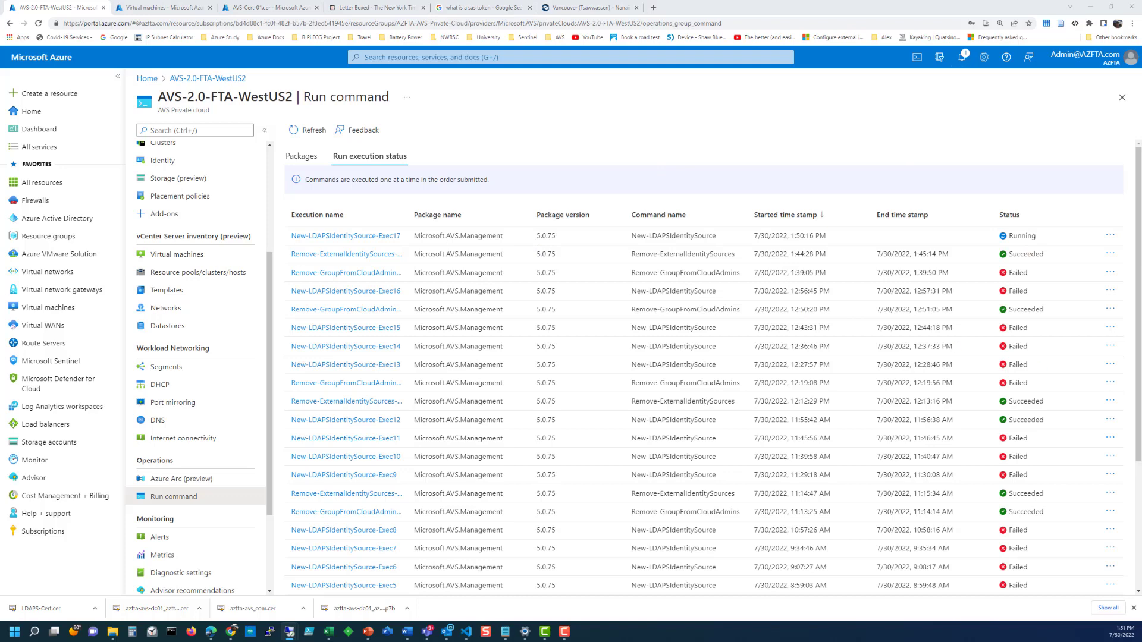
key(alt+Tab)
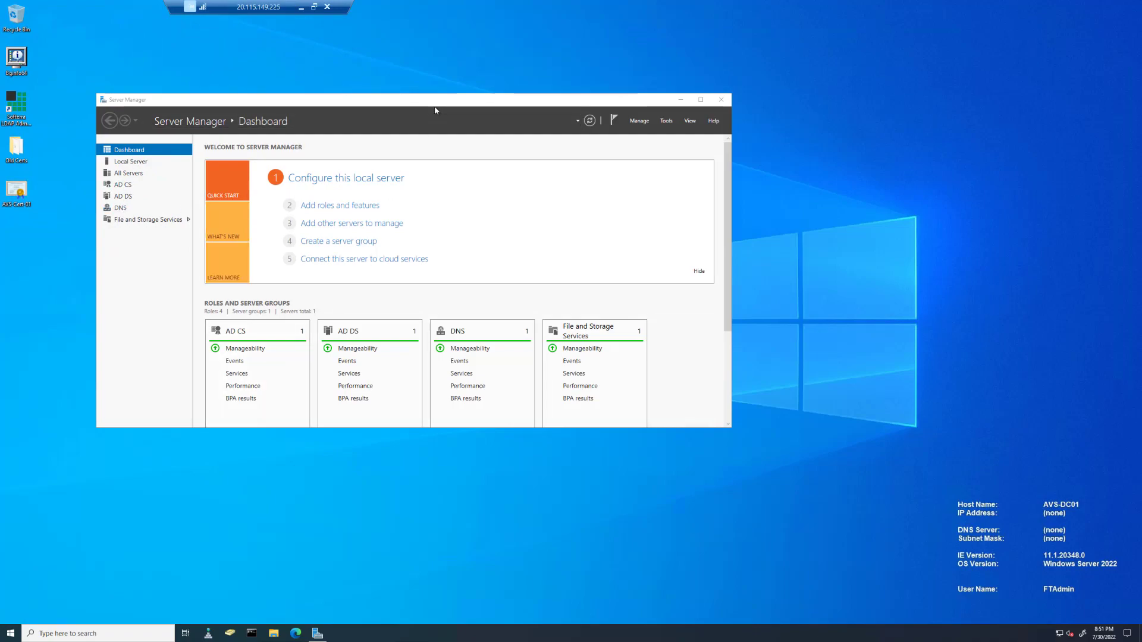
click(296, 634)
click(136, 24)
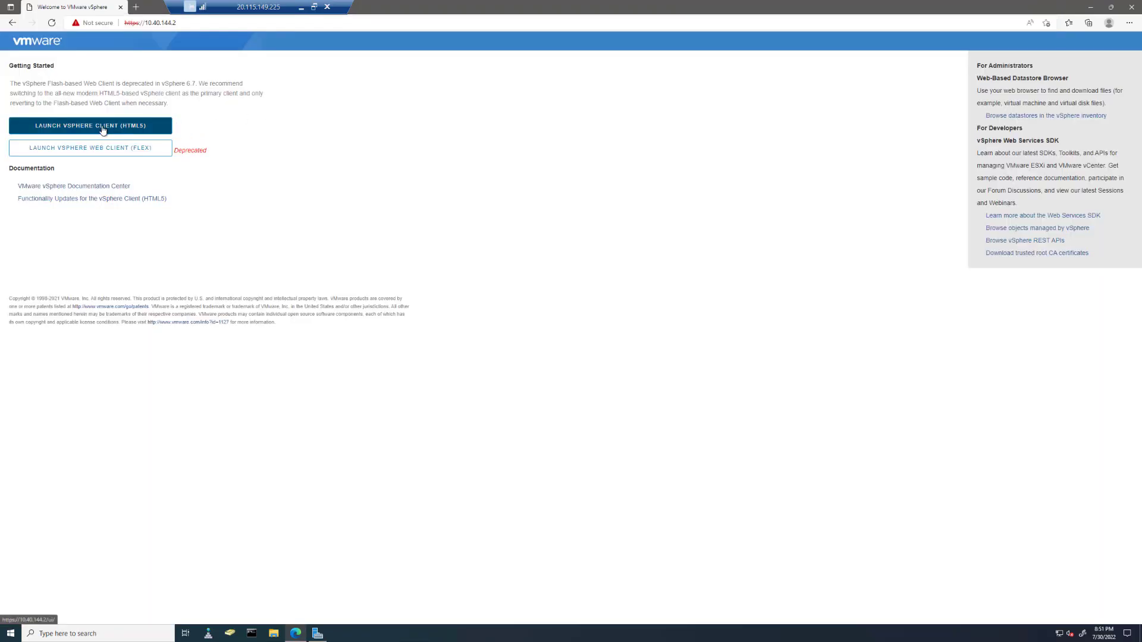
click(102, 129)
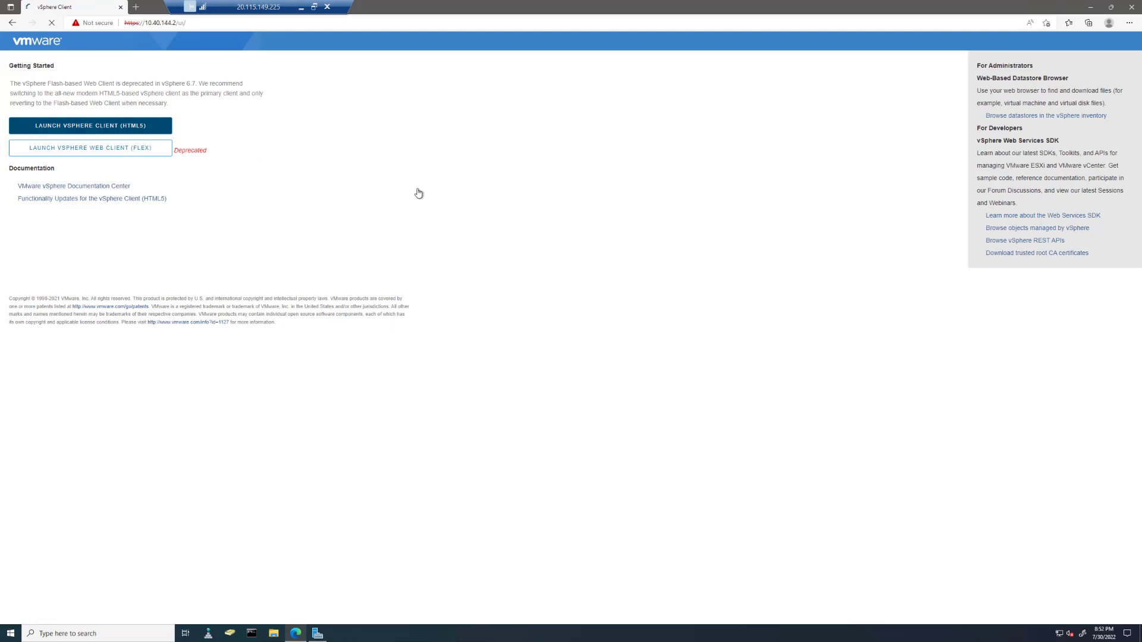
Step: Log in to vSphere with the saved azurehorizons.ca domain user name and that account's password
click(91, 299)
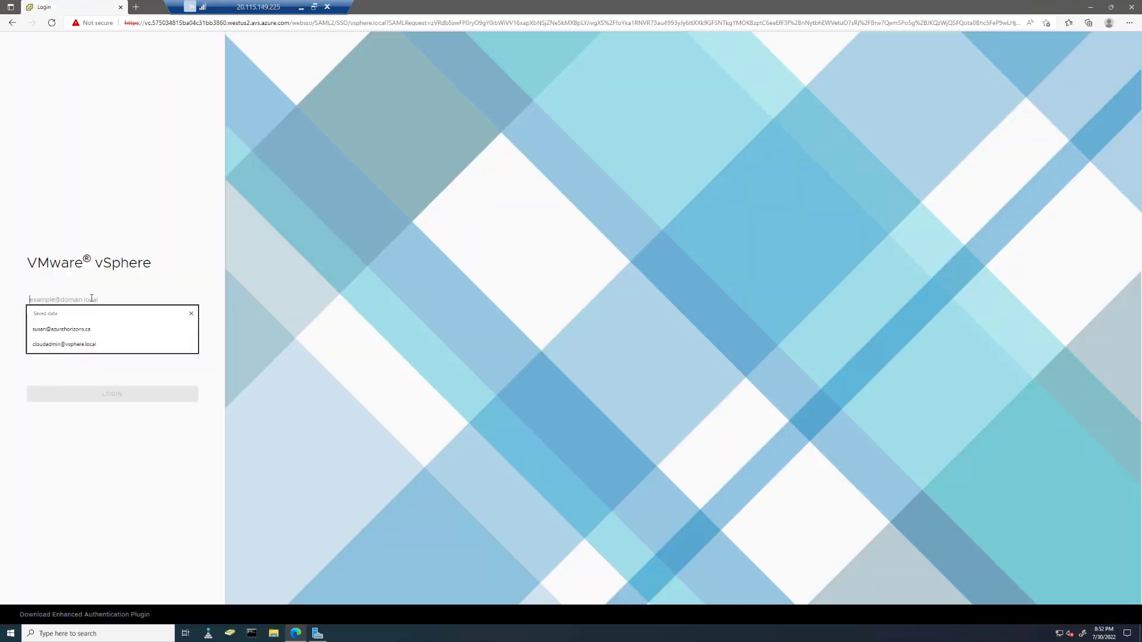
click(55, 331)
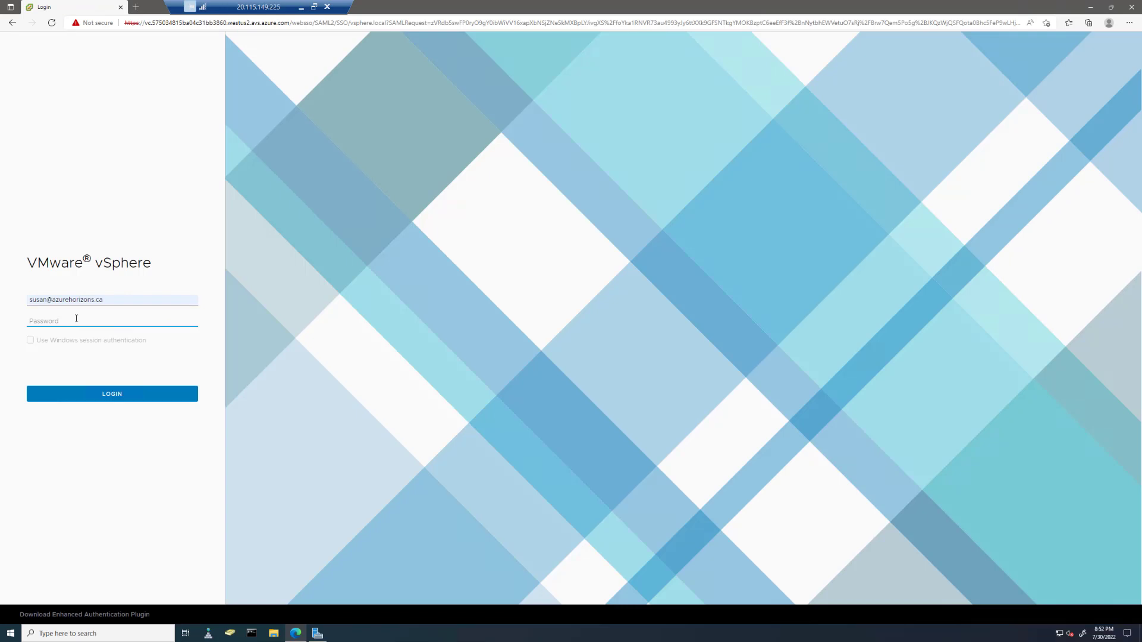
key(ctrl+v)
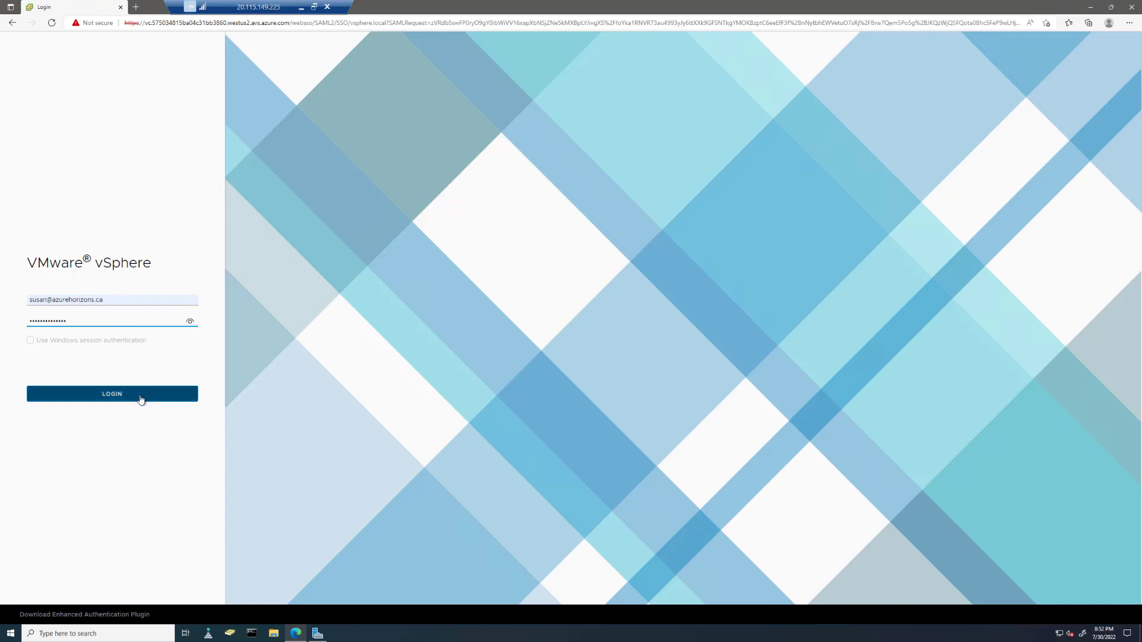
click(141, 395)
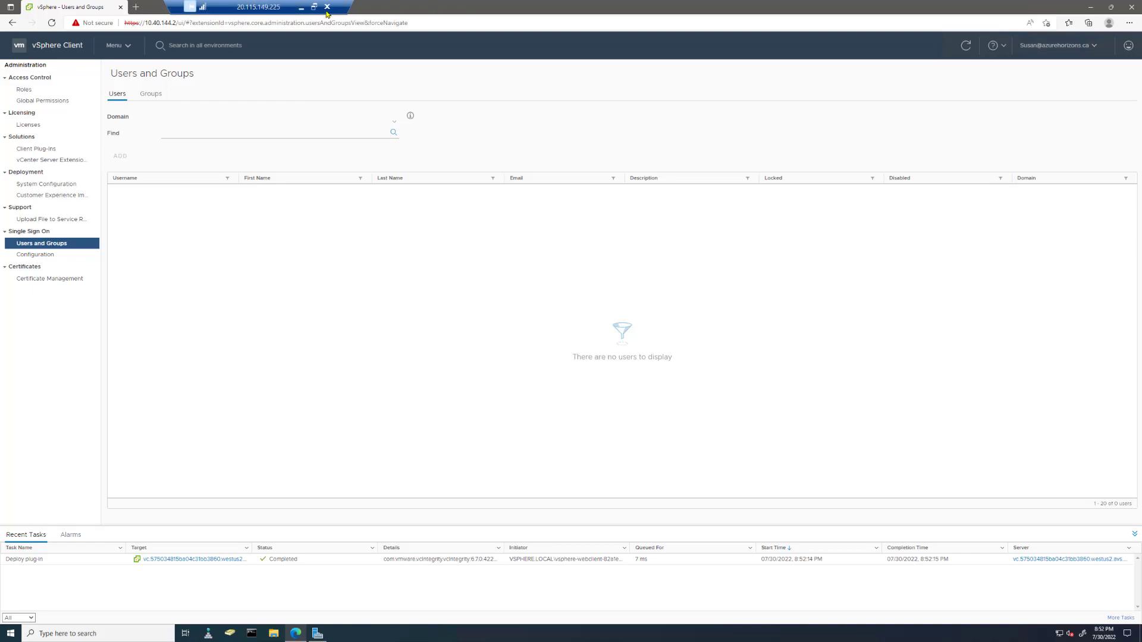
Step: Return to the Azure portal and examine the failure details of the New-LDAPSIdentitySource executions Exec16, Exec15 and Exec13
click(301, 7)
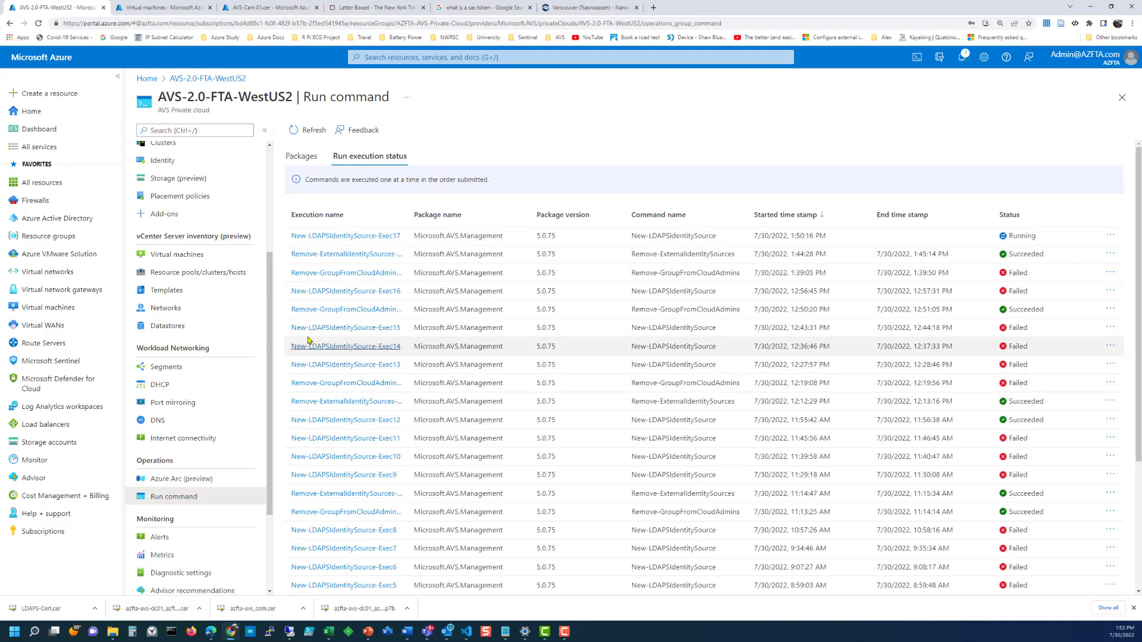
click(338, 296)
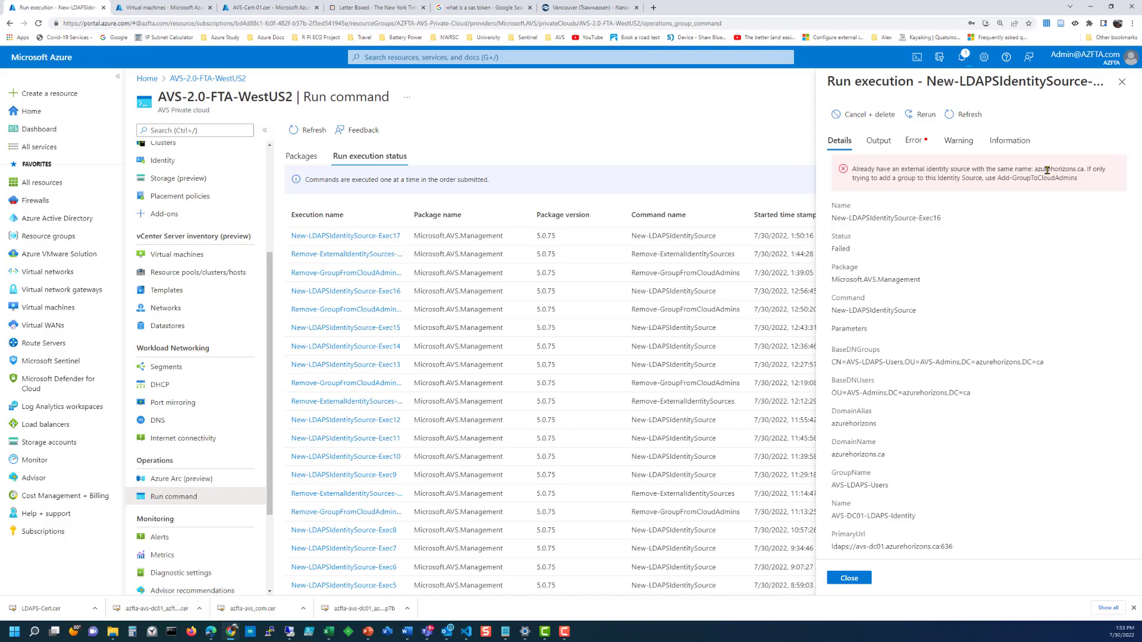
click(1122, 82)
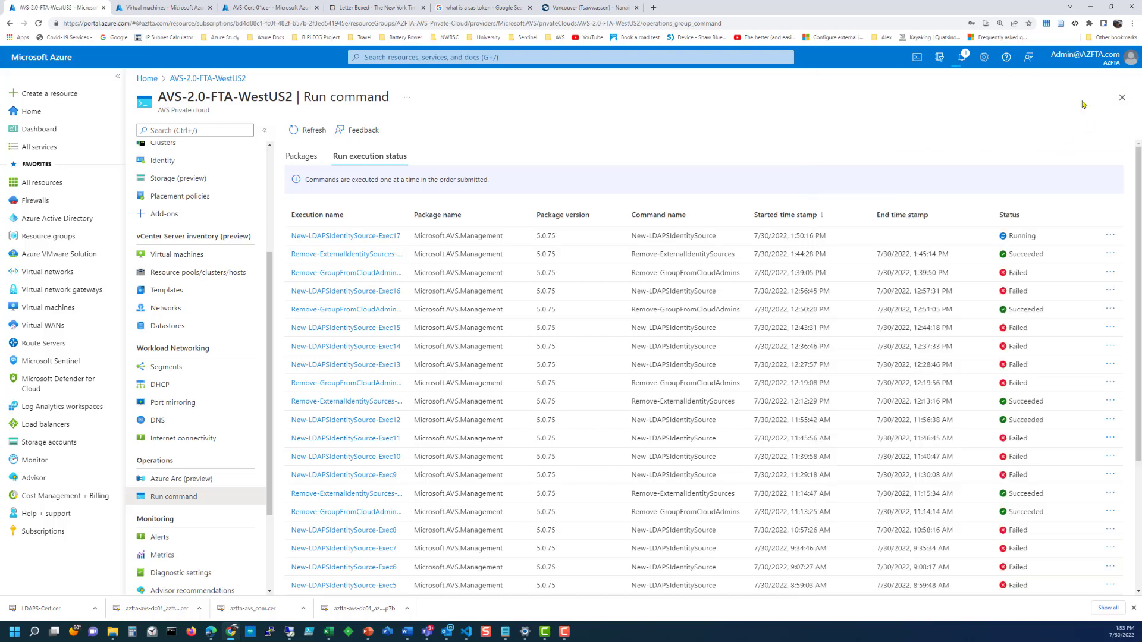
click(352, 331)
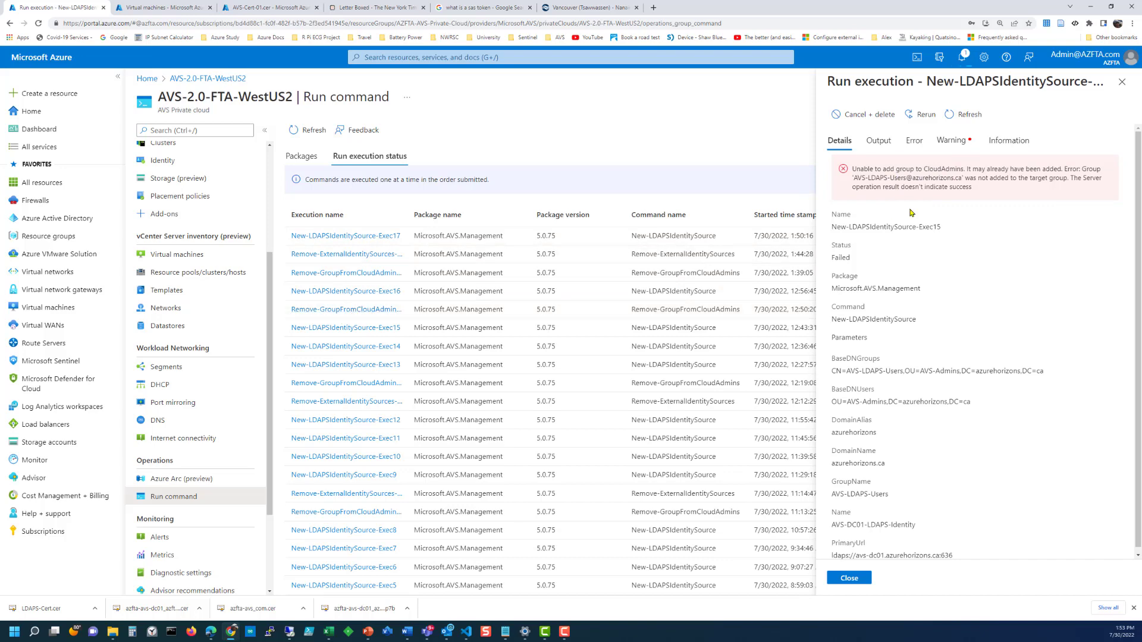
click(1122, 82)
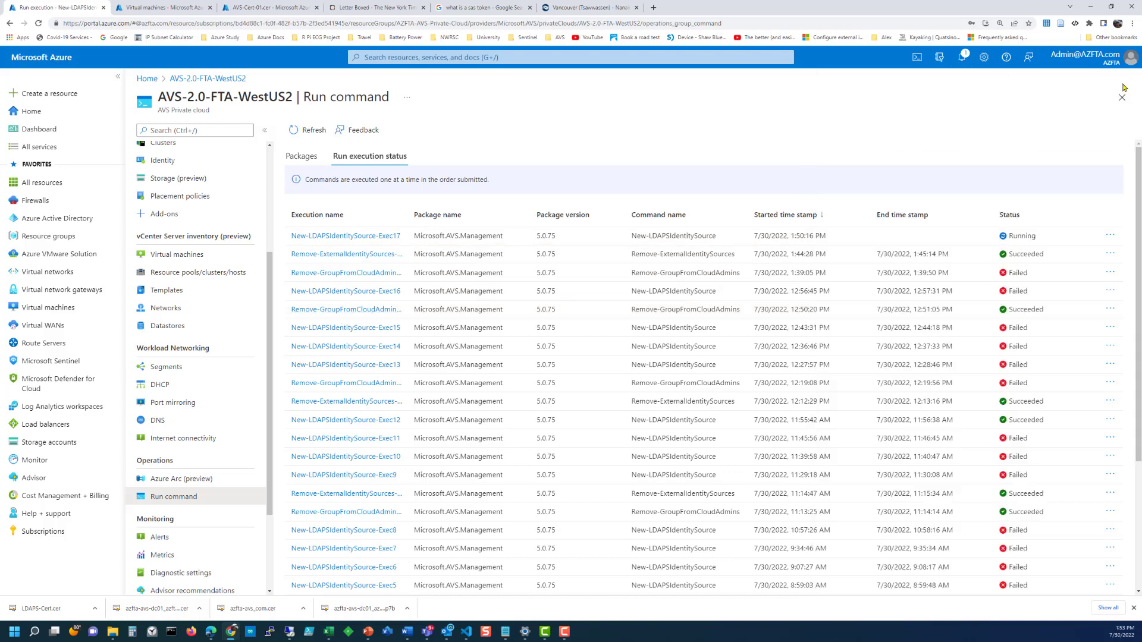
click(345, 365)
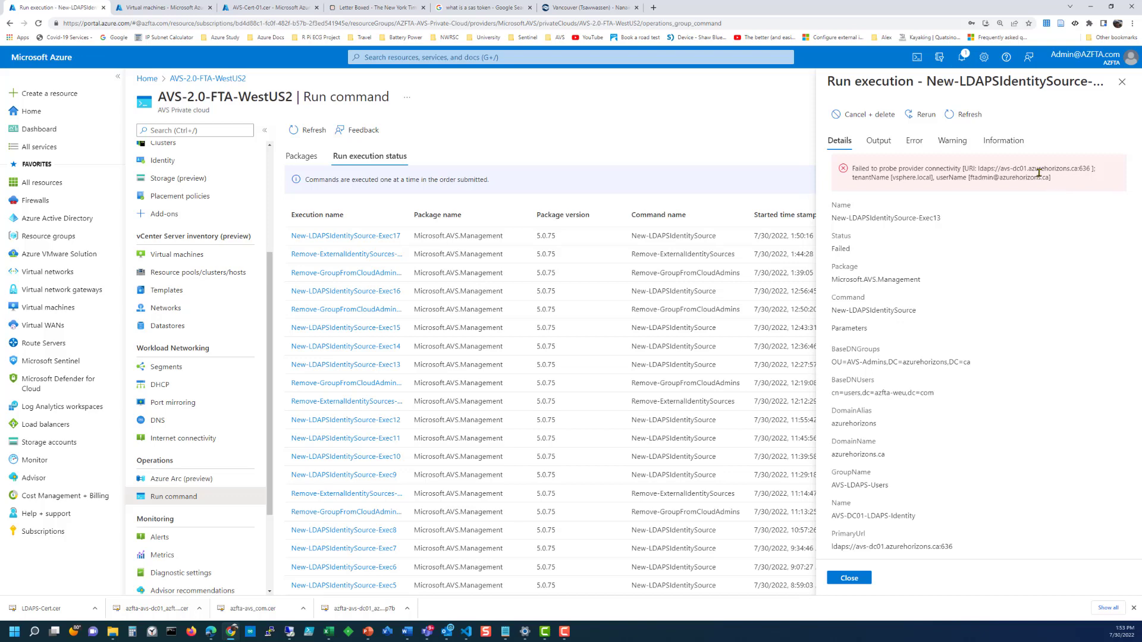
click(1122, 81)
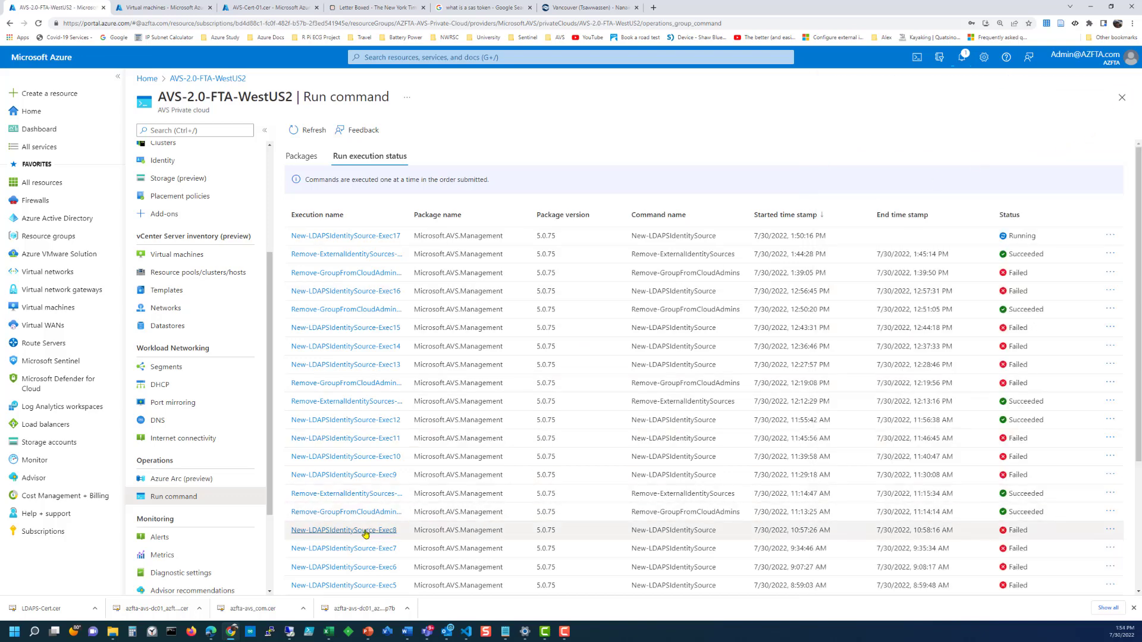
Step: Examine the failure details of the older New-LDAPSIdentitySource executions Exec2 and Exec5, closing each one
scroll(357, 530, down, 3)
click(344, 531)
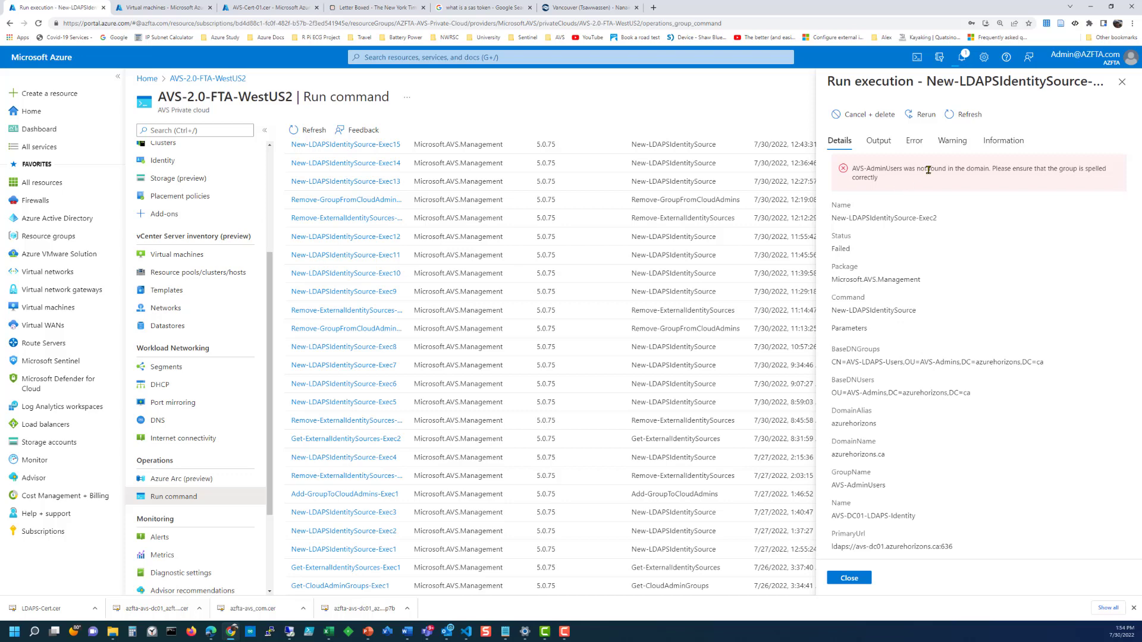
click(1122, 81)
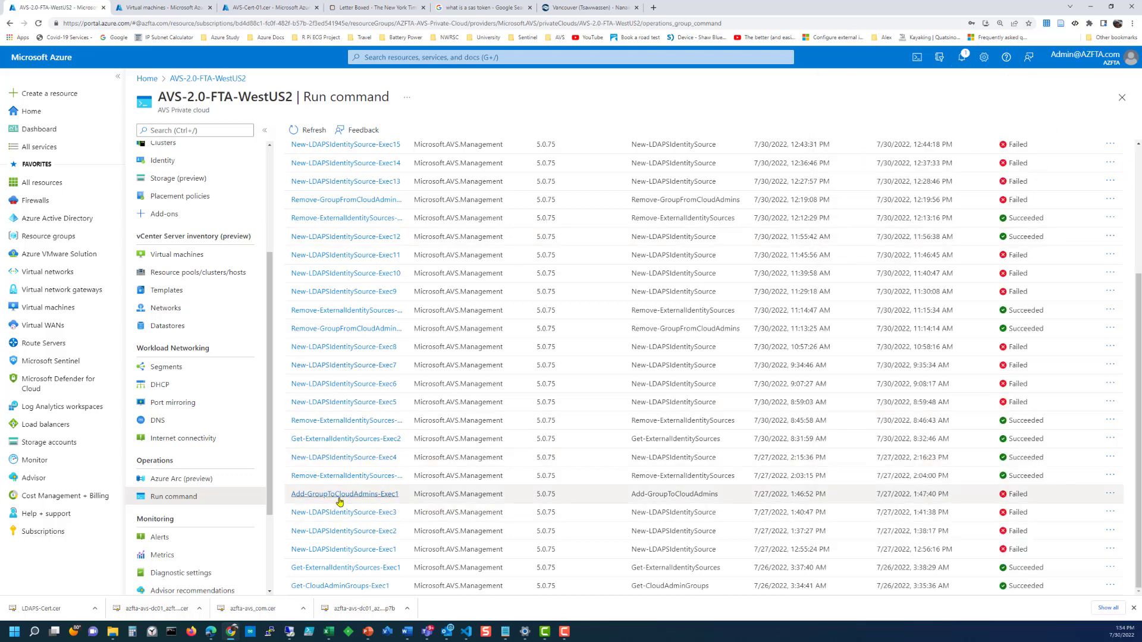
click(343, 402)
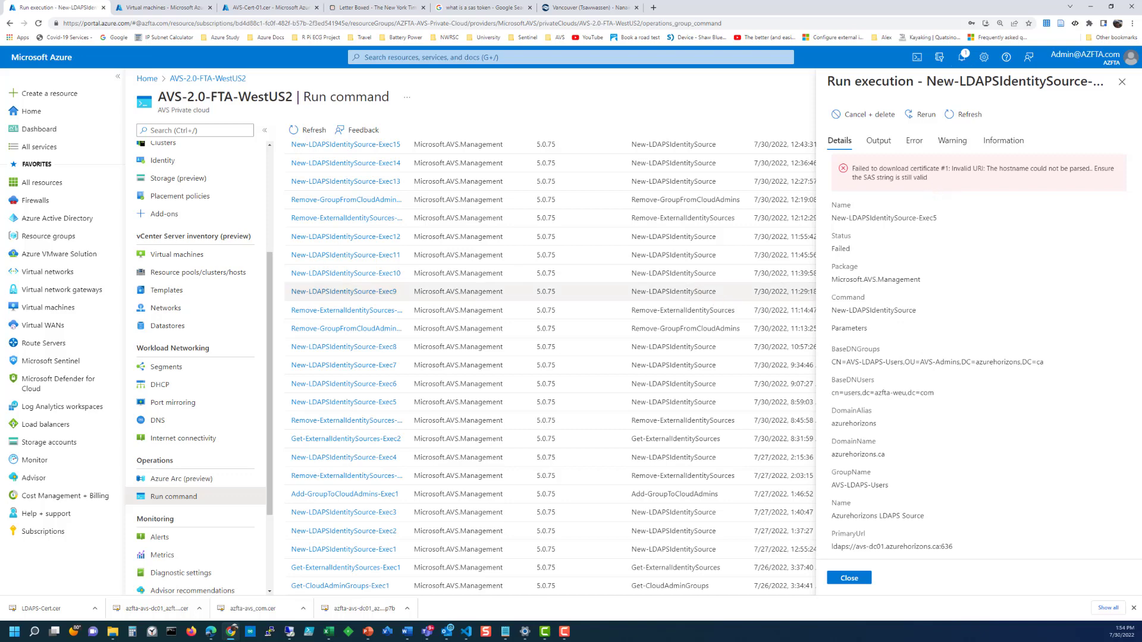
click(515, 402)
click(1121, 82)
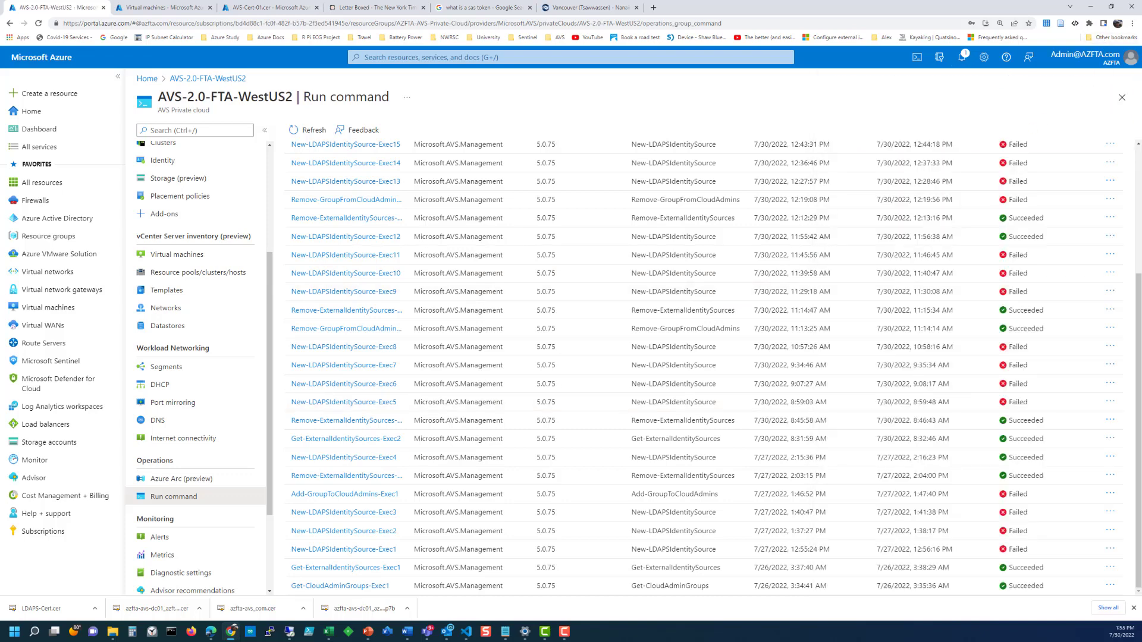